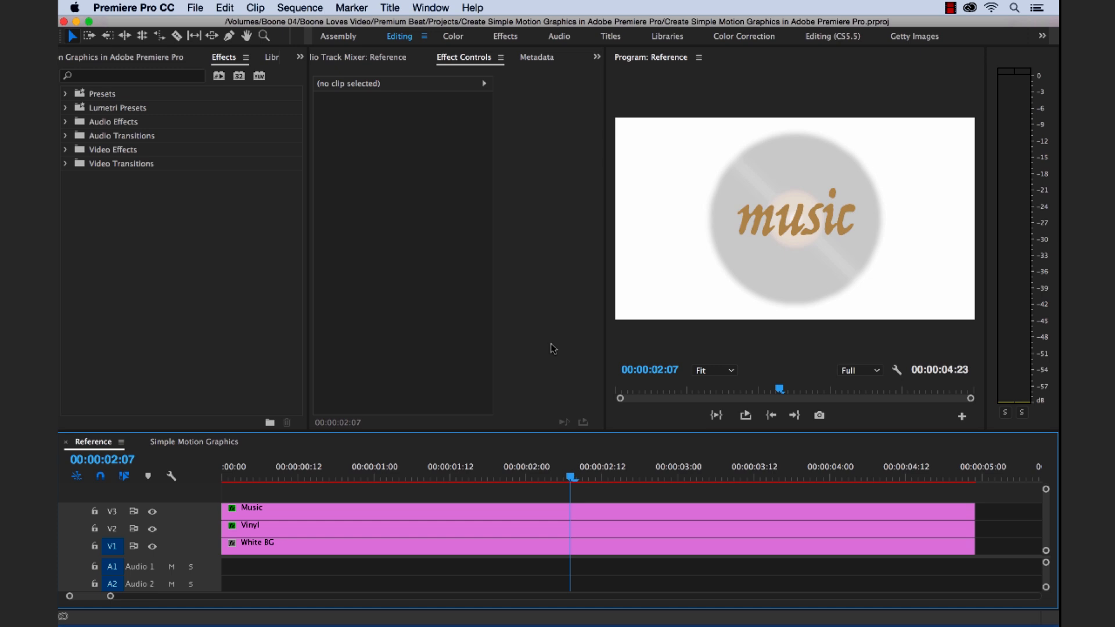
# Step: Play the Reference sequence from the start and scrub through it to review the finished vinyl and music animation
pyautogui.press('Home')
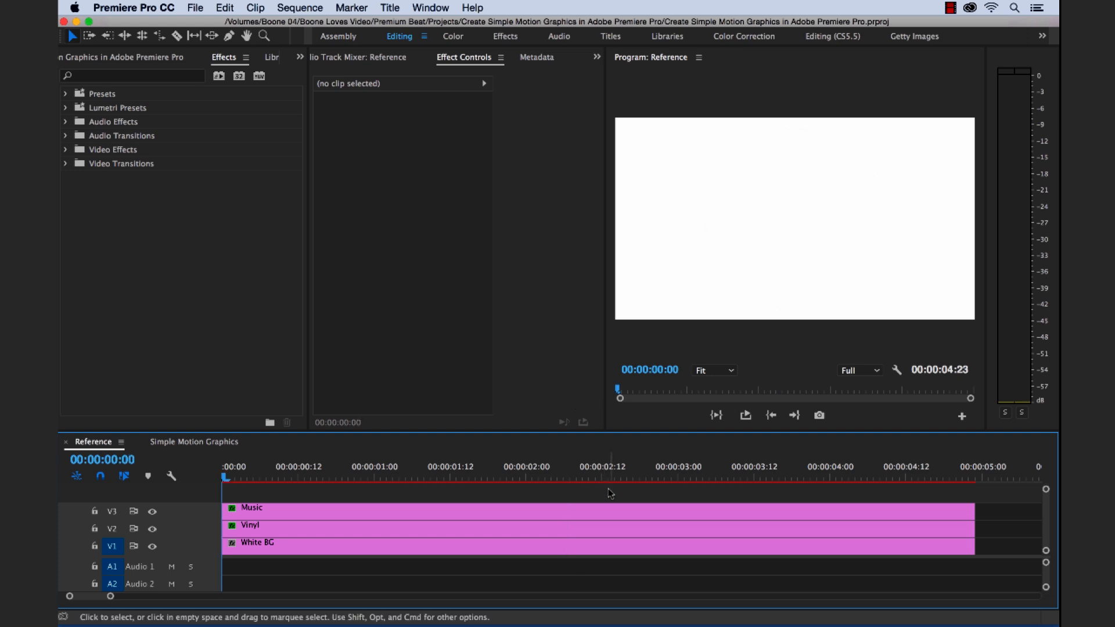
pyautogui.press('space')
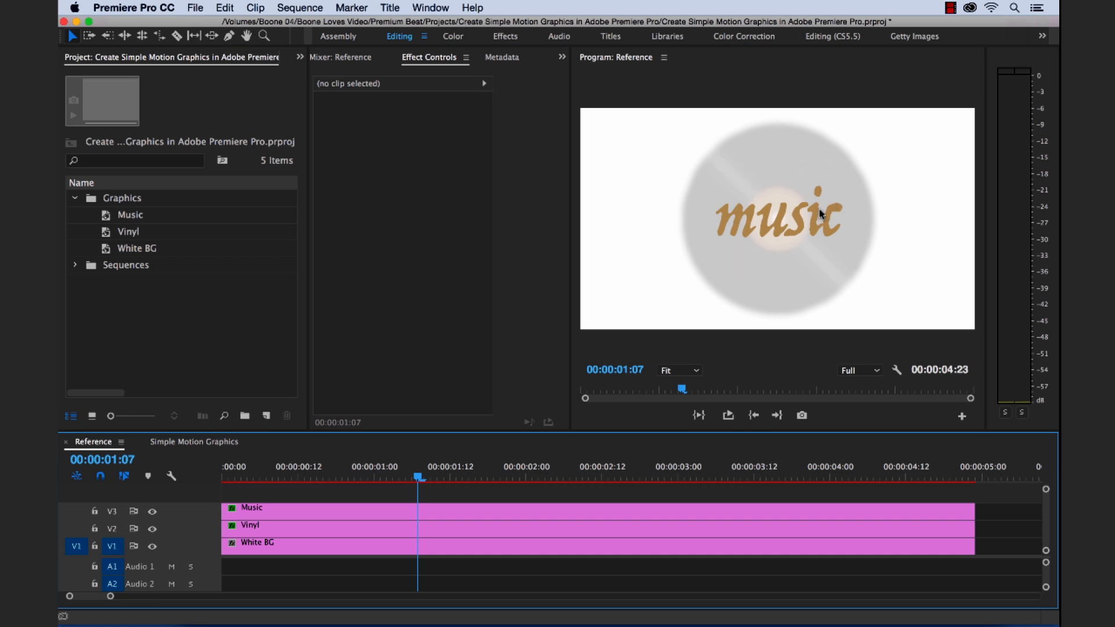
pyautogui.moveTo(362, 479)
pyautogui.mouseDown()
pyautogui.moveTo(299, 479)
pyautogui.moveTo(384, 480)
pyautogui.mouseUp()
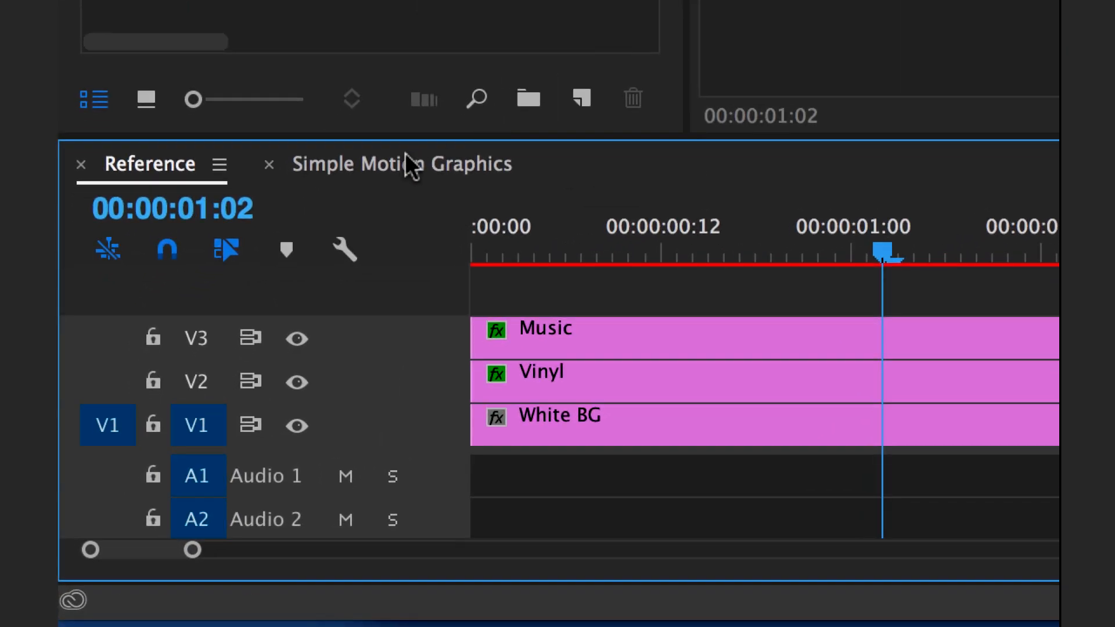
# Step: Switch to the Simple Motion Graphics sequence and create a new title named Vinyl with the default video settings
pyautogui.click(186, 441)
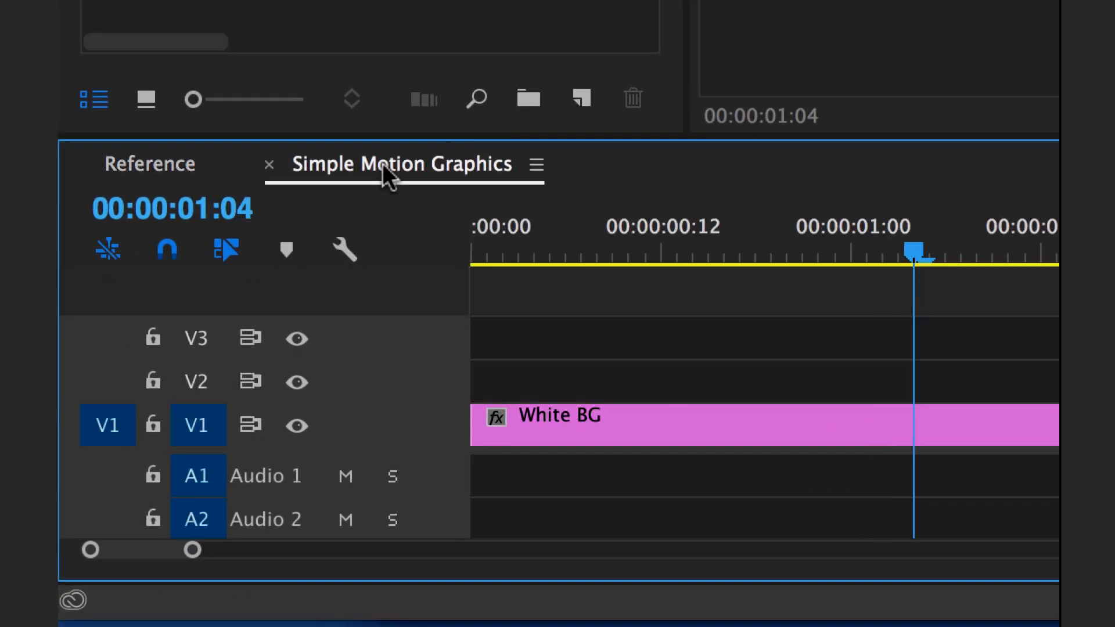
pyautogui.click(582, 98)
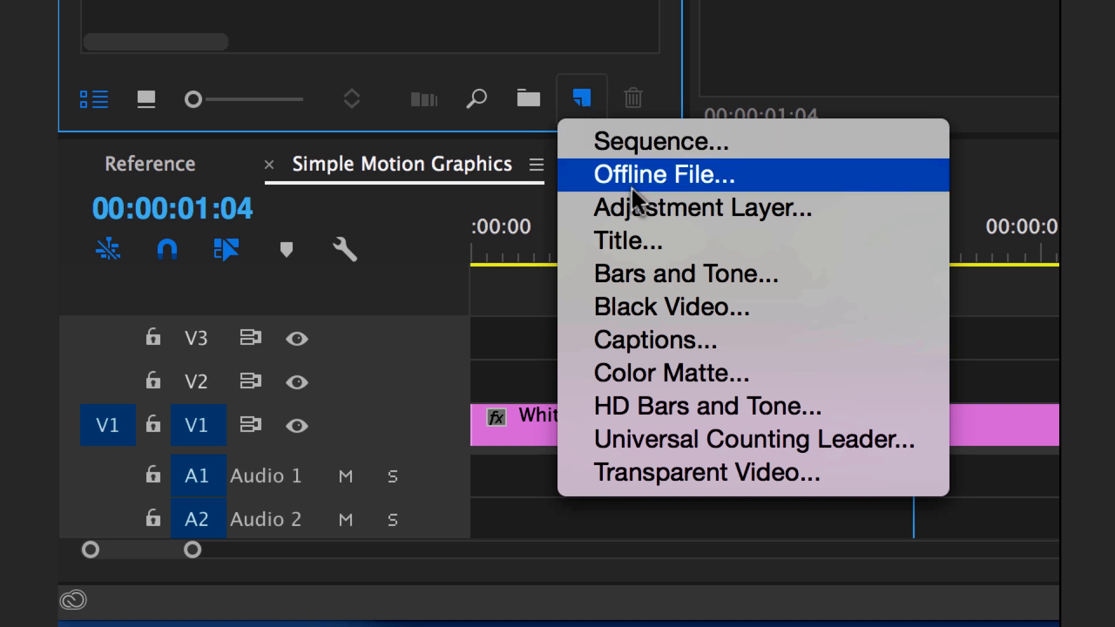
pyautogui.click(640, 232)
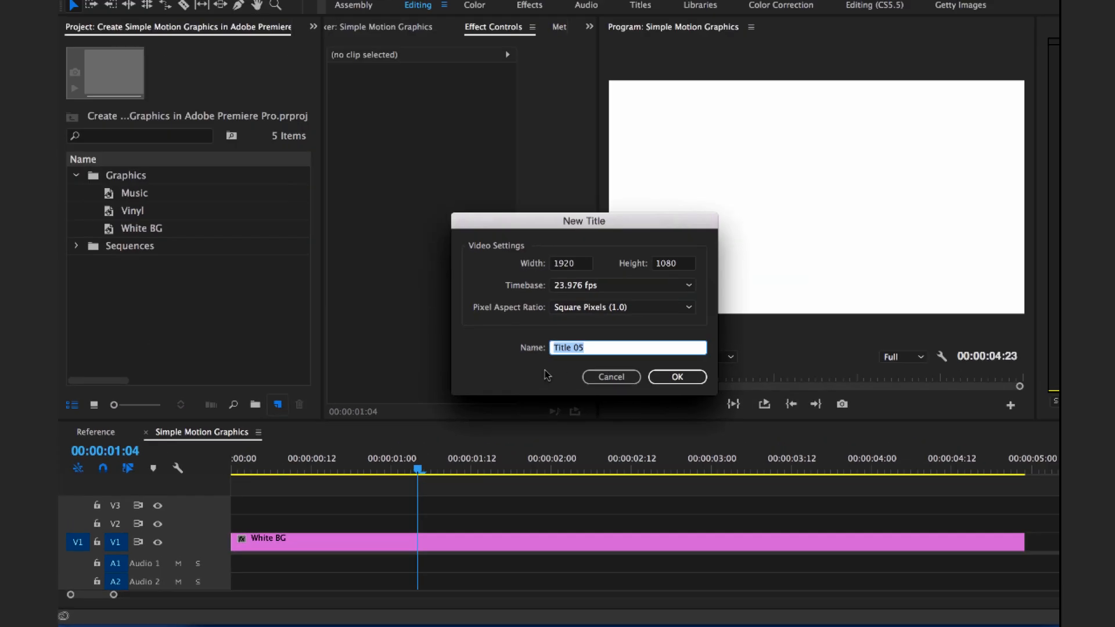
pyautogui.write('Vinyl')
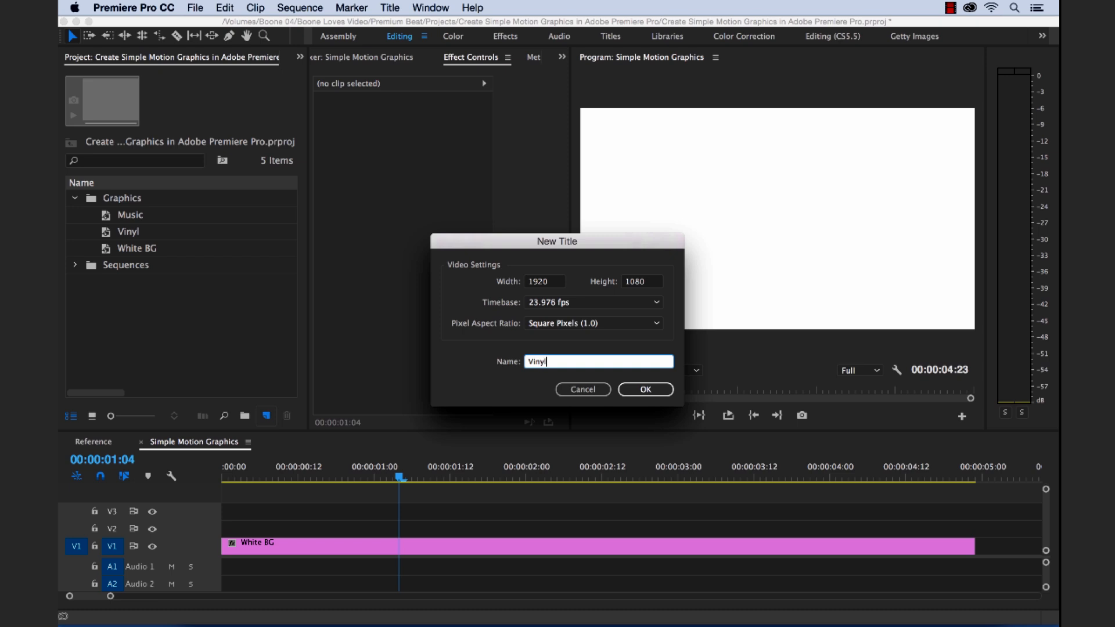
pyautogui.press('Return')
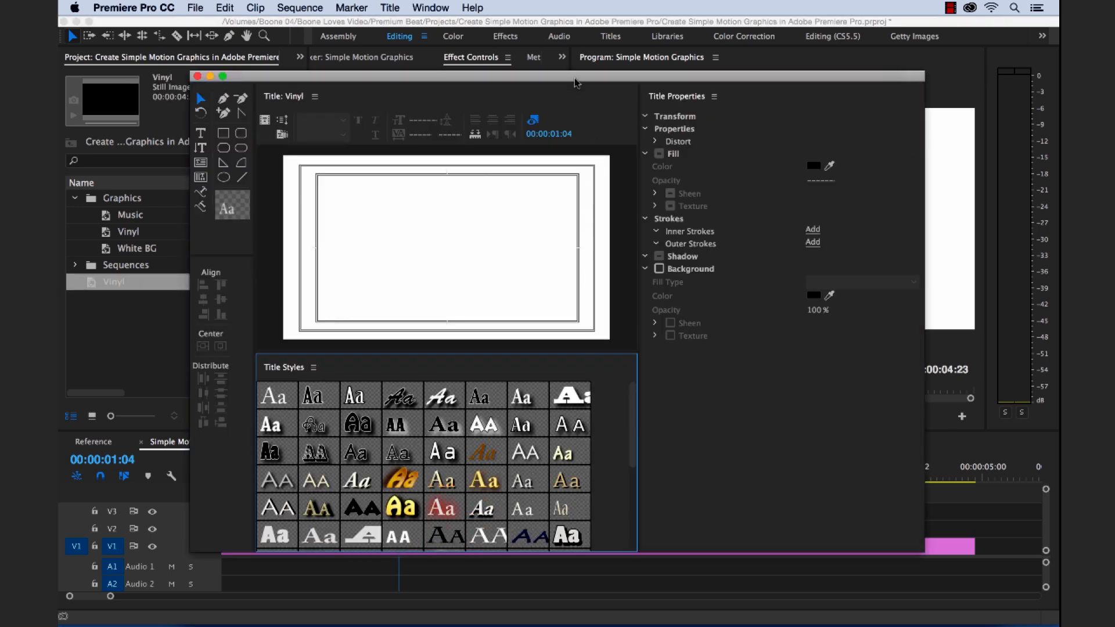
# Step: Rearrange the title window by widening the canvas area and the drawing tools area
pyautogui.moveTo(575, 83); pyautogui.dragTo(590, 84)
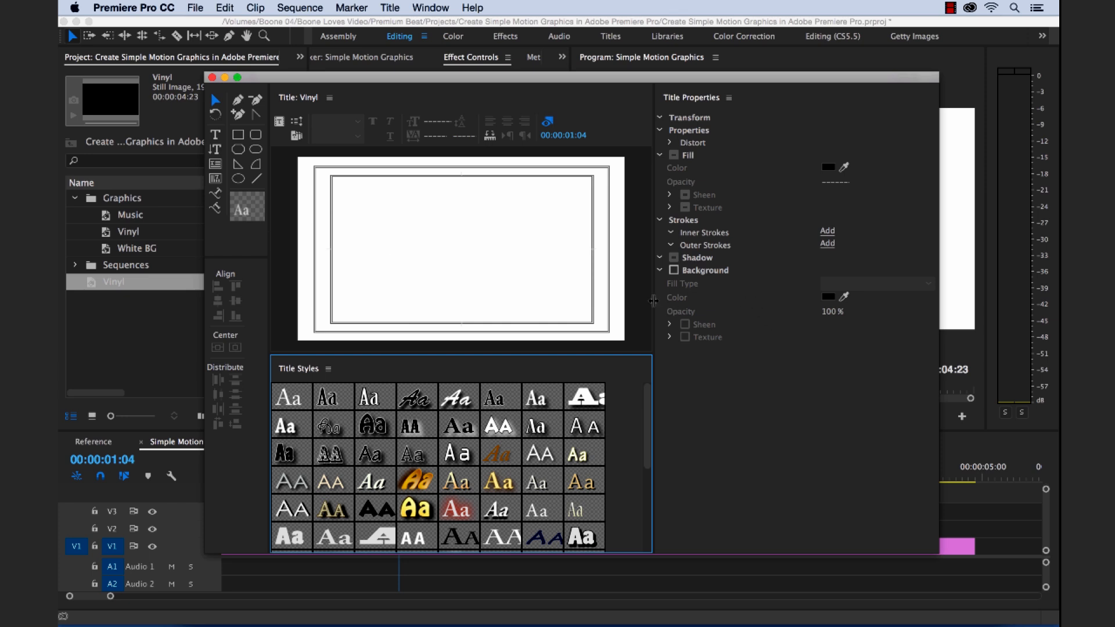
pyautogui.moveTo(653, 300); pyautogui.dragTo(762, 309)
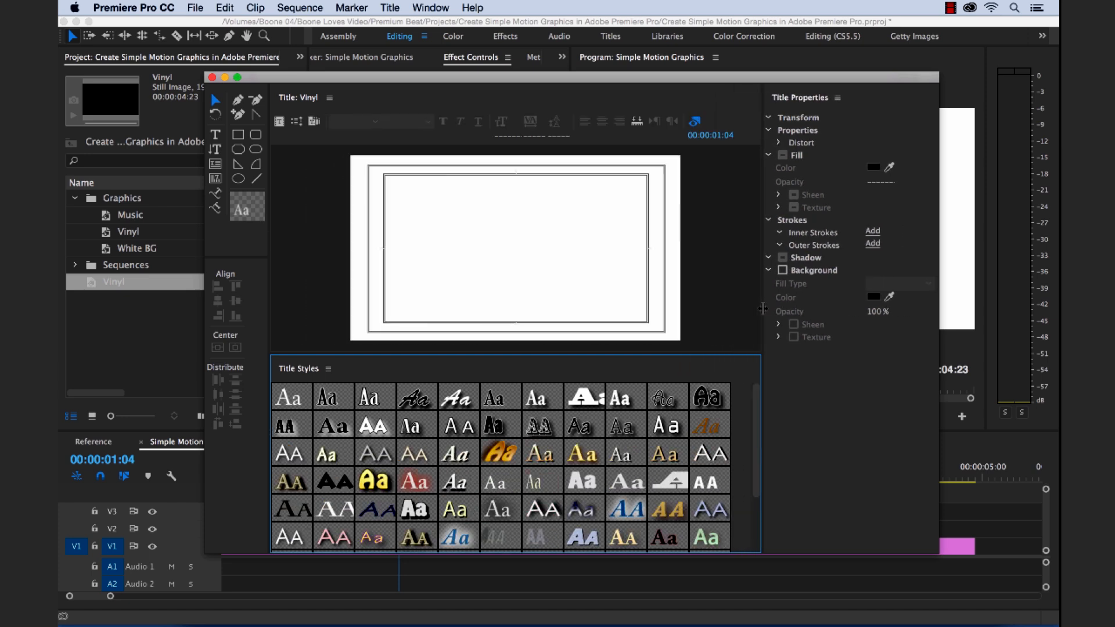
pyautogui.moveTo(268, 244); pyautogui.dragTo(292, 244)
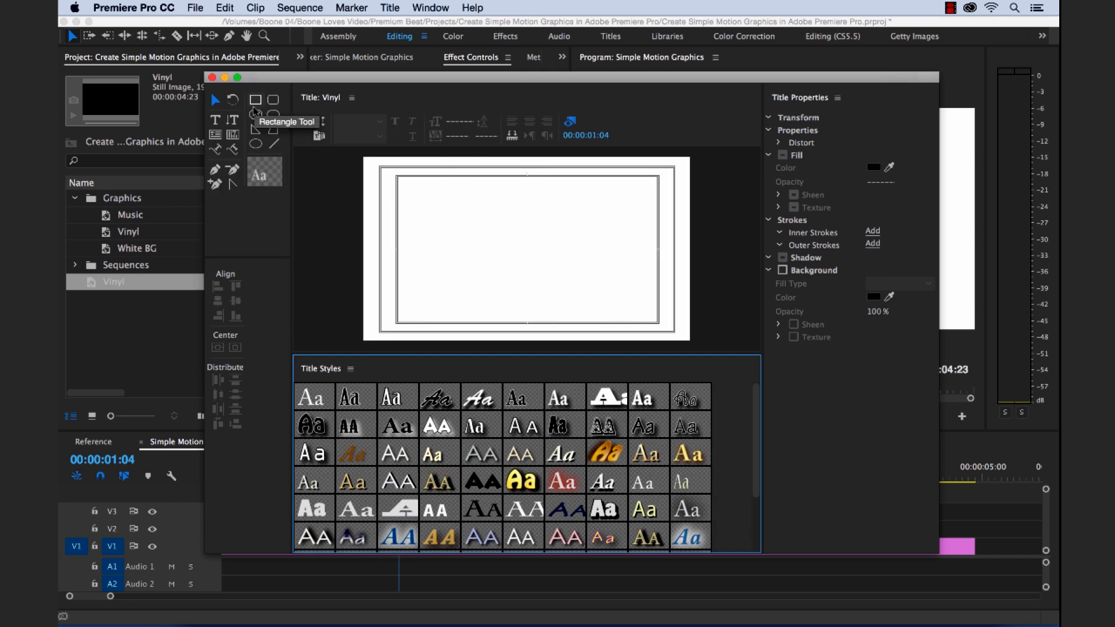
# Step: Enlarge the title canvas and draw a circle about 34 by 34 with the Ellipse tool near the frame's centre
pyautogui.click(256, 145)
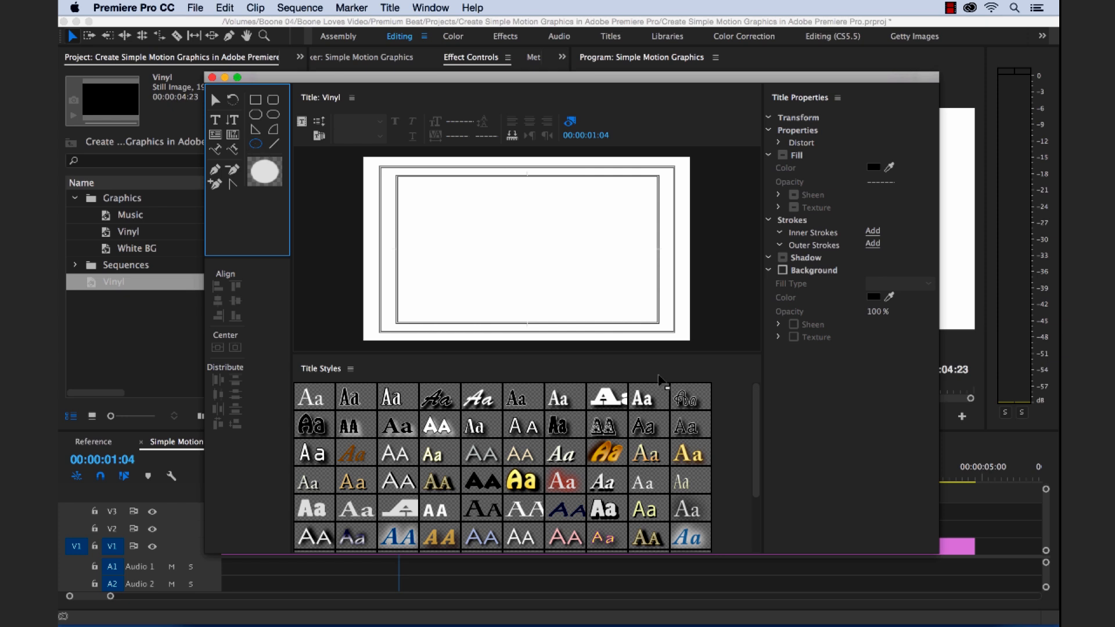
pyautogui.click(641, 349)
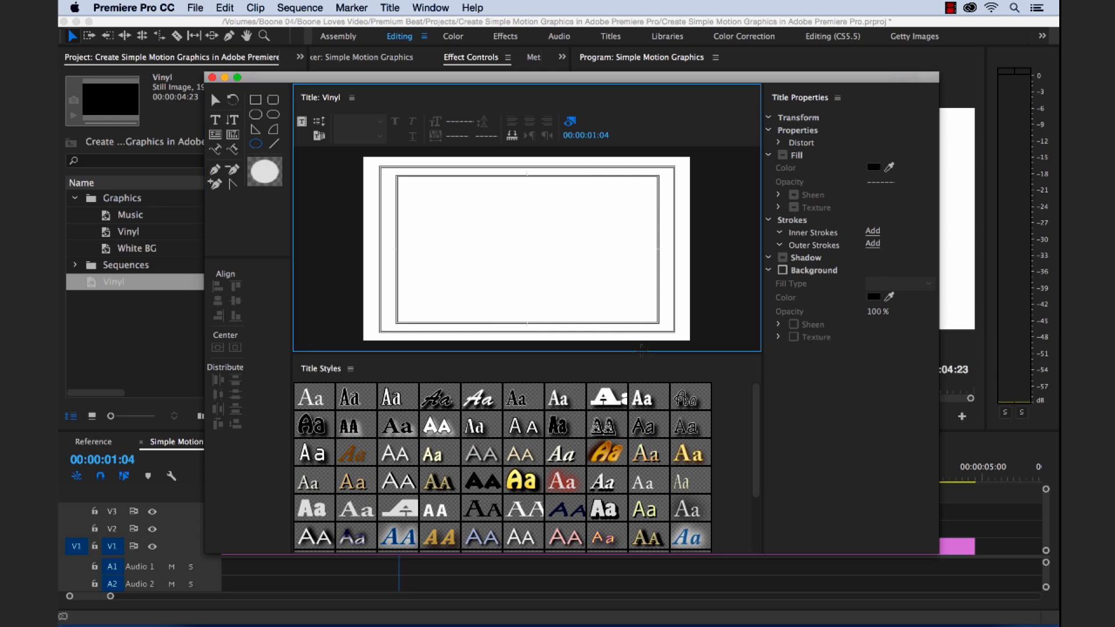
pyautogui.moveTo(642, 353); pyautogui.dragTo(642, 431)
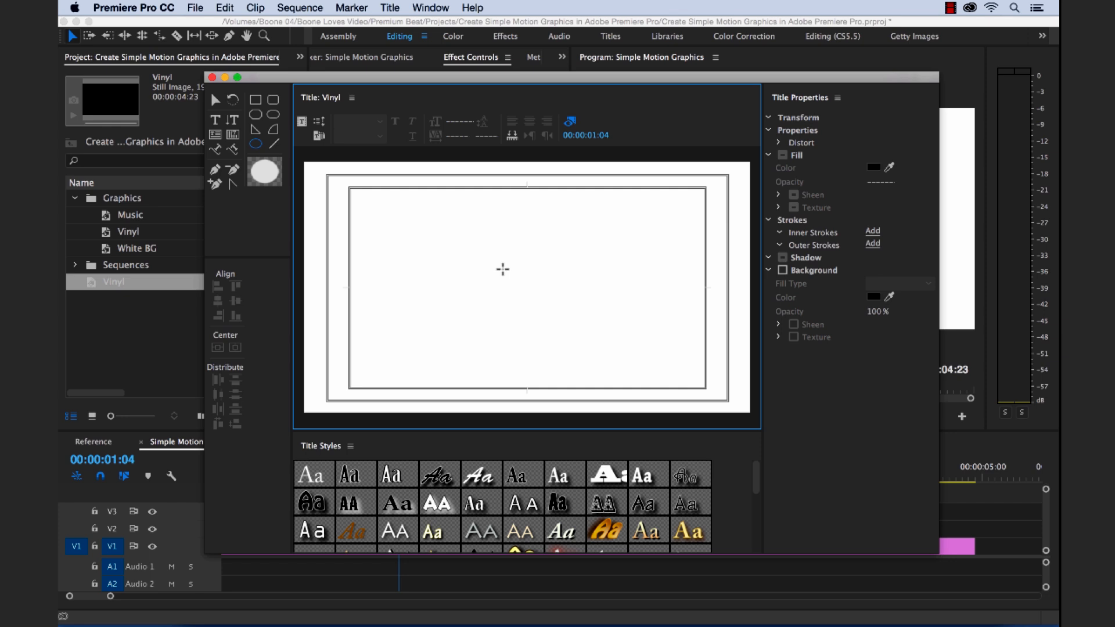
pyautogui.moveTo(503, 269); pyautogui.dragTo(509, 273)
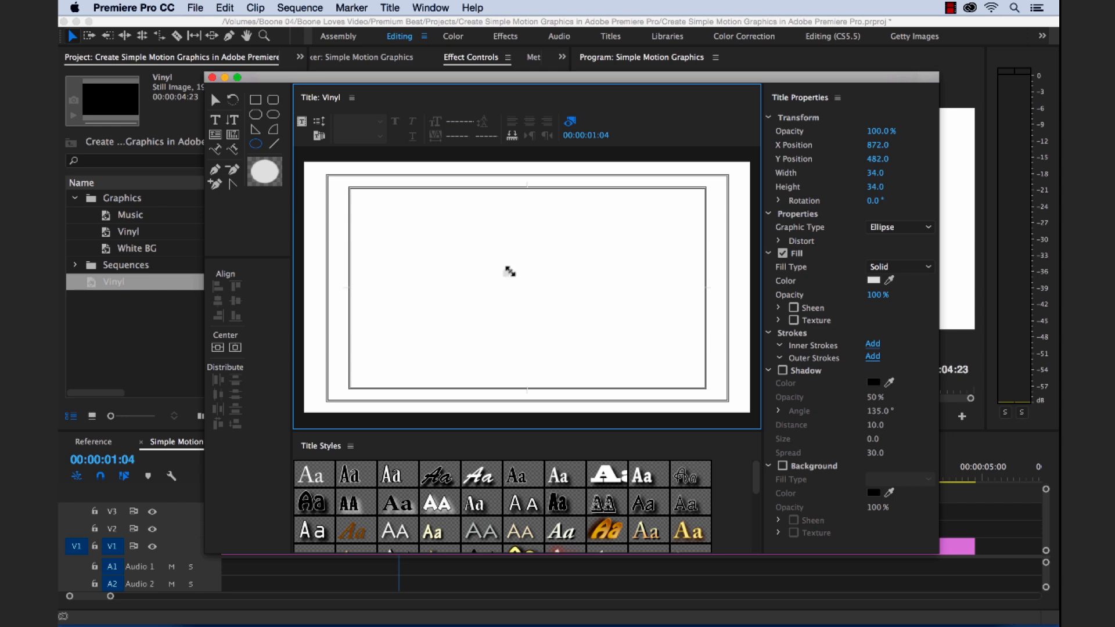
pyautogui.moveTo(508, 270); pyautogui.dragTo(510, 276)
# Step: Add an outer stroke to the small circle and set the stroke's size to 60
pyautogui.click(768, 253)
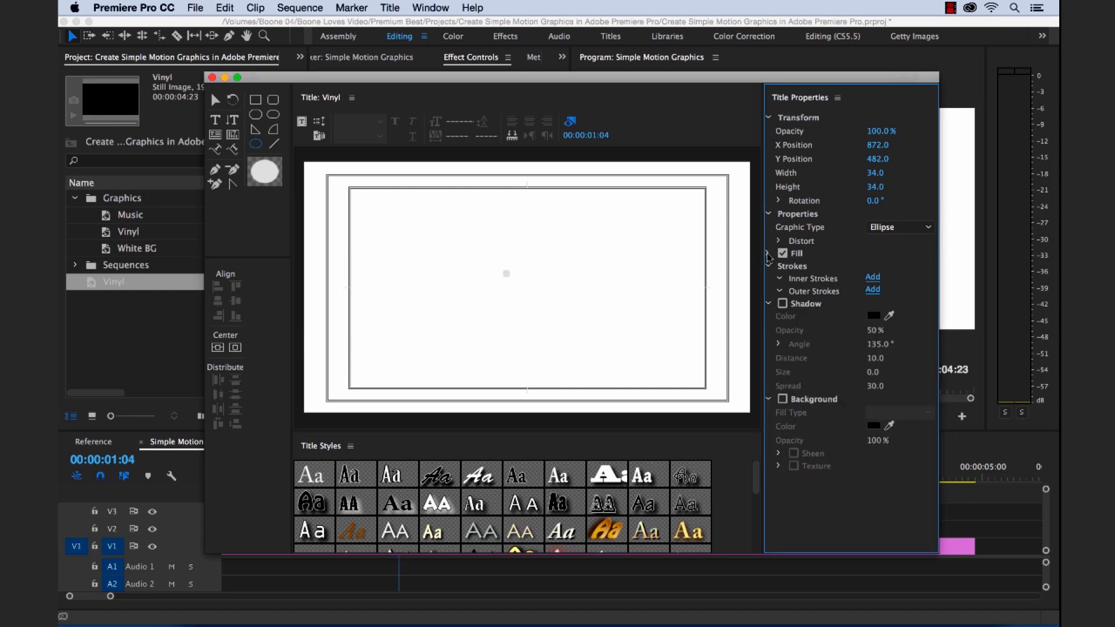
pyautogui.click(771, 215)
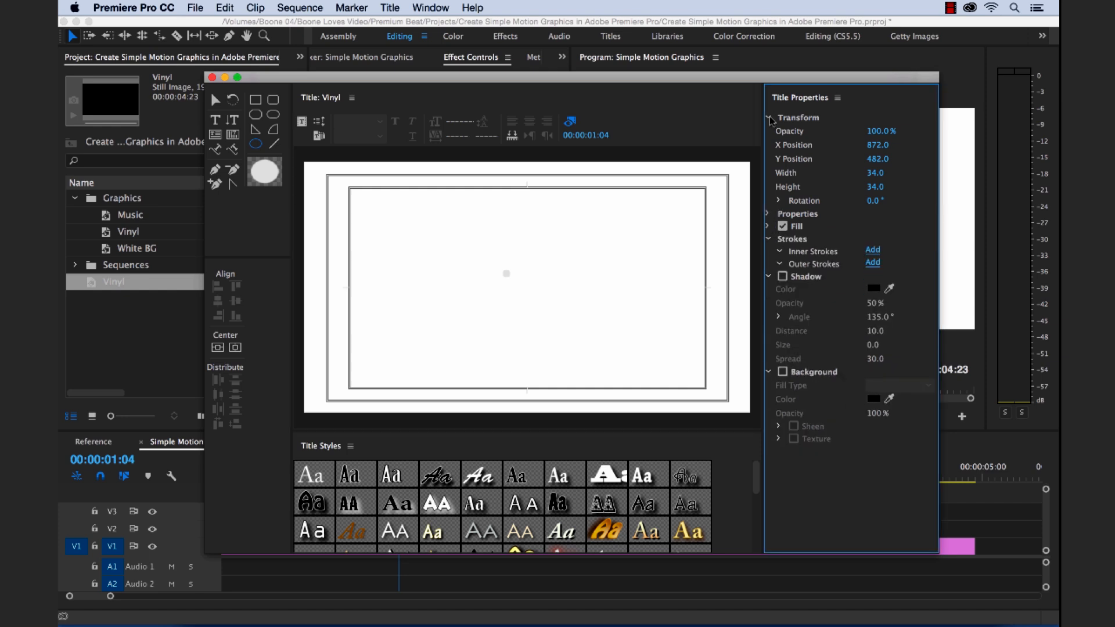
pyautogui.click(769, 117)
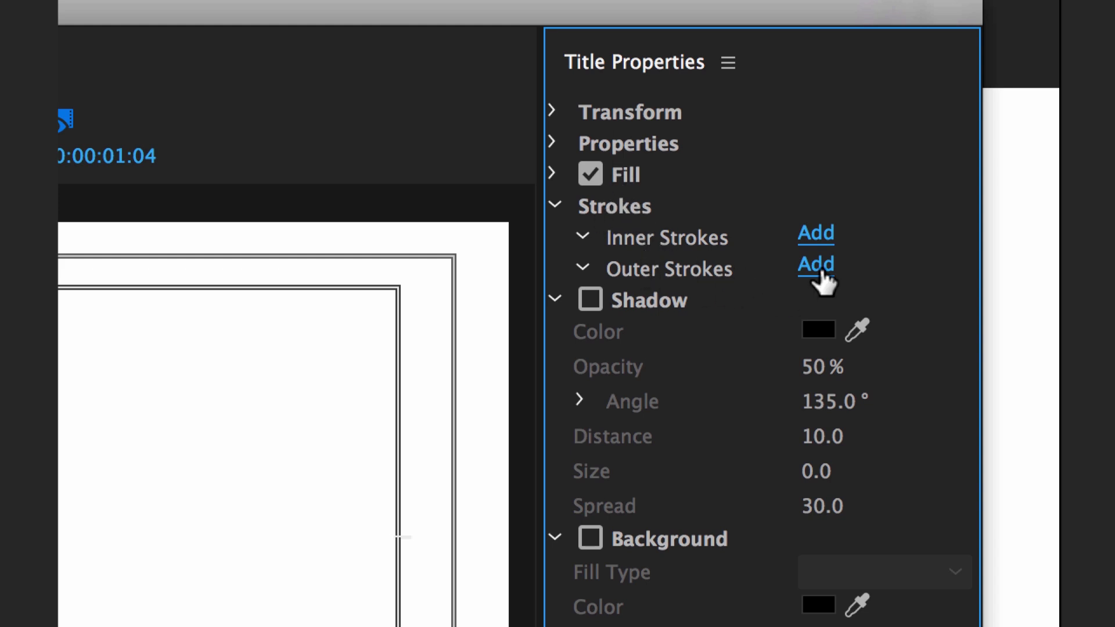
pyautogui.click(815, 265)
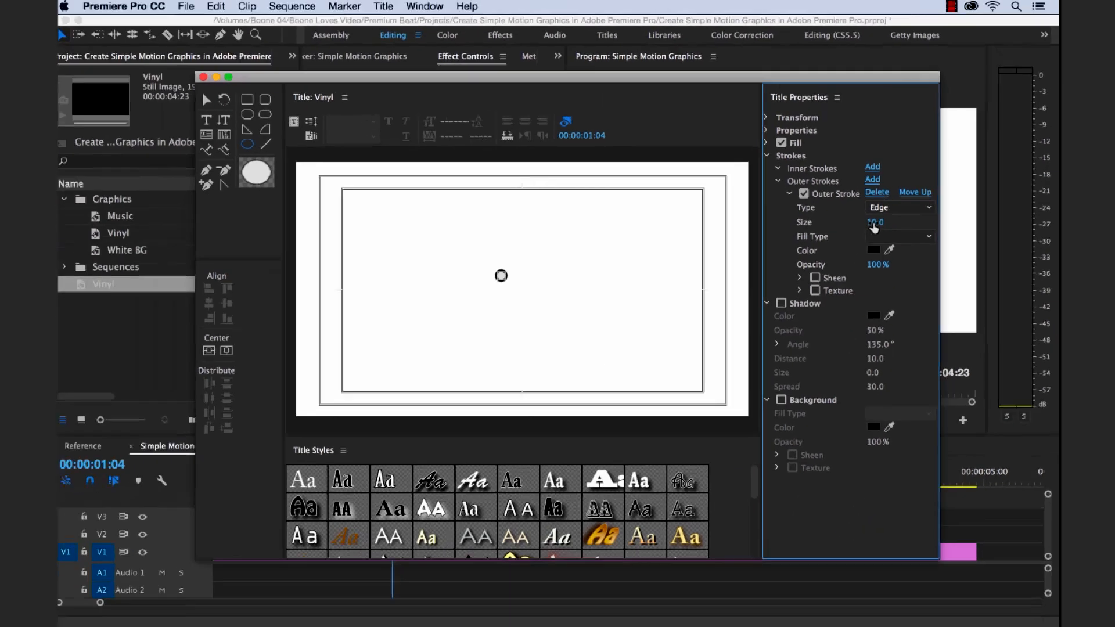
pyautogui.moveTo(841, 315); pyautogui.dragTo(866, 314)
pyautogui.moveTo(875, 221)
pyautogui.mouseDown()
pyautogui.moveTo(897, 221)
pyautogui.moveTo(878, 221)
pyautogui.mouseUp()
pyautogui.click(878, 221)
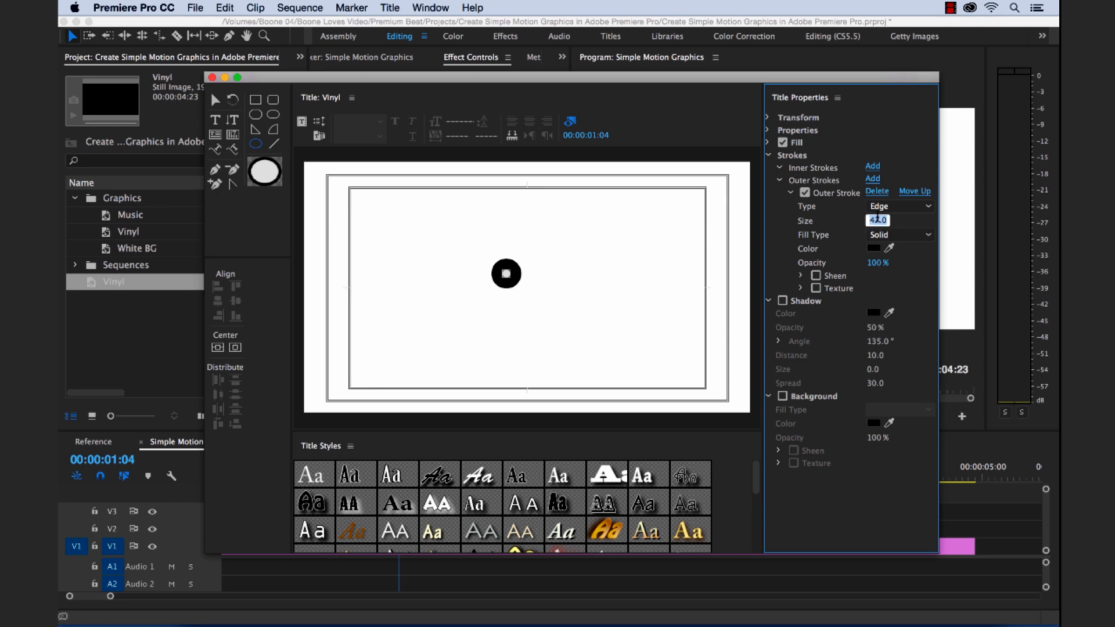
pyautogui.write('60')
pyautogui.press('Return')
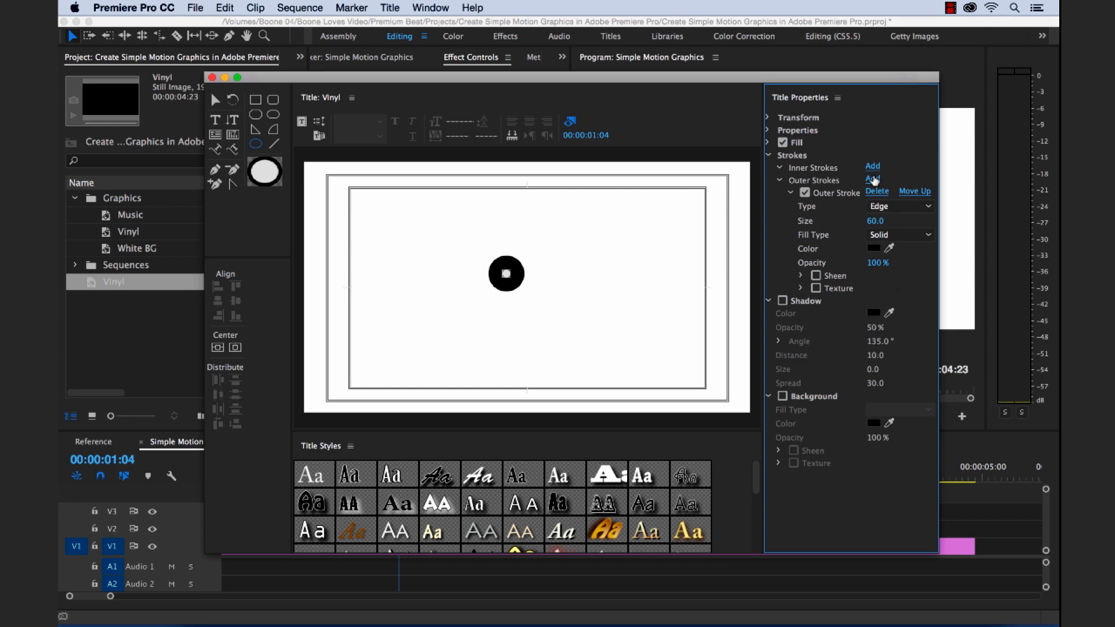
# Step: Set the outer stroke's color to hex BA9967 for the record's label
pyautogui.click(873, 247)
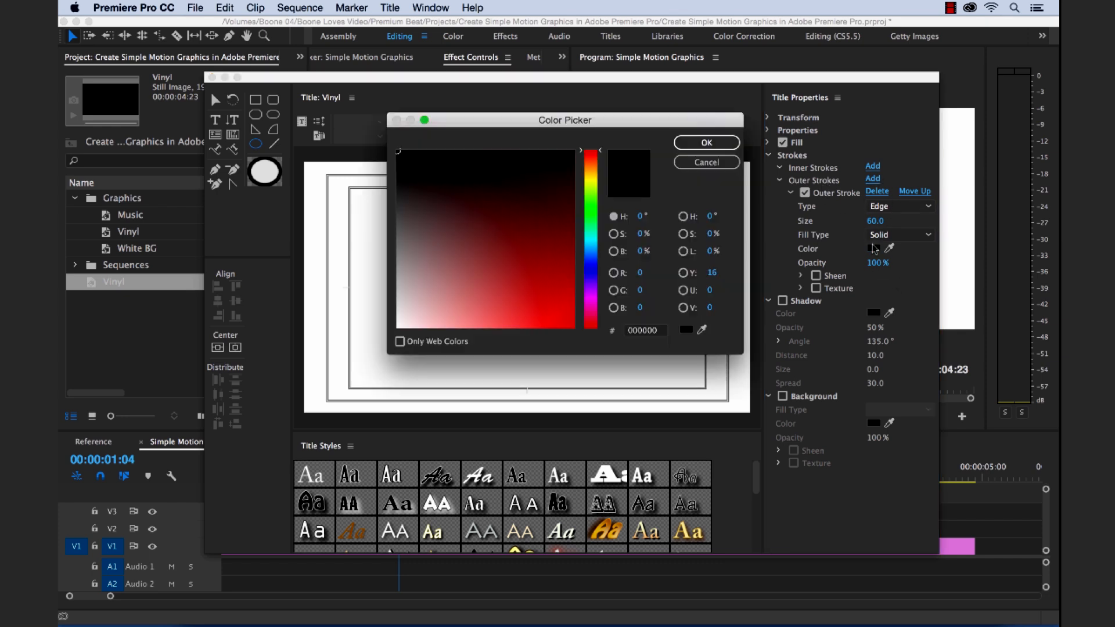
pyautogui.click(636, 330)
pyautogui.write('BA9967')
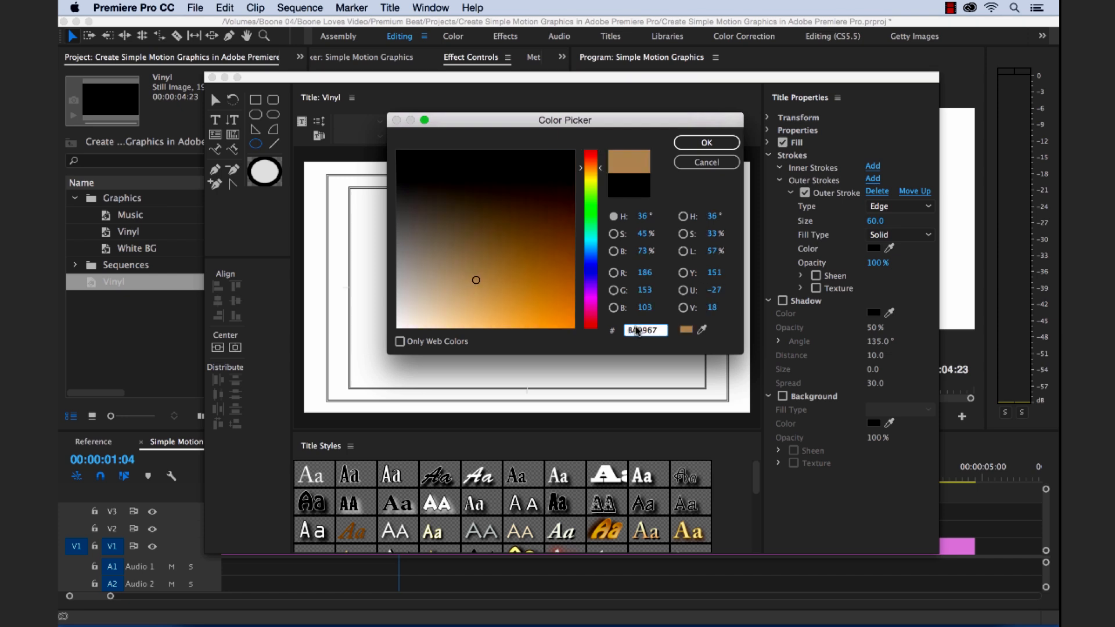
pyautogui.click(699, 144)
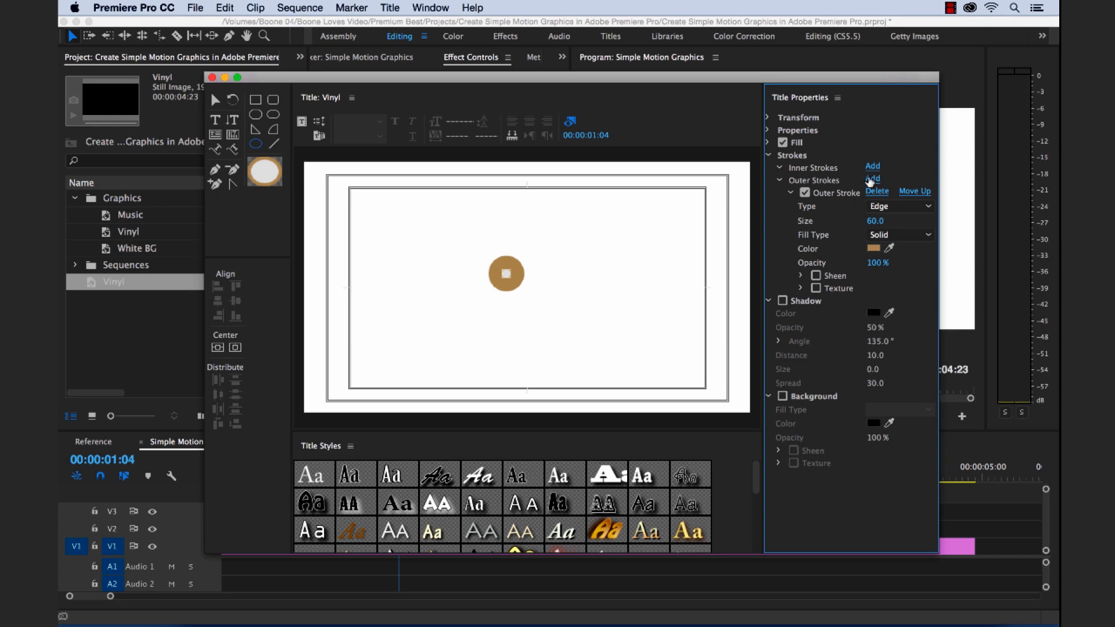
# Step: Add a second outer stroke of size 200 and centre the record horizontally and vertically in the title frame
pyautogui.click(871, 179)
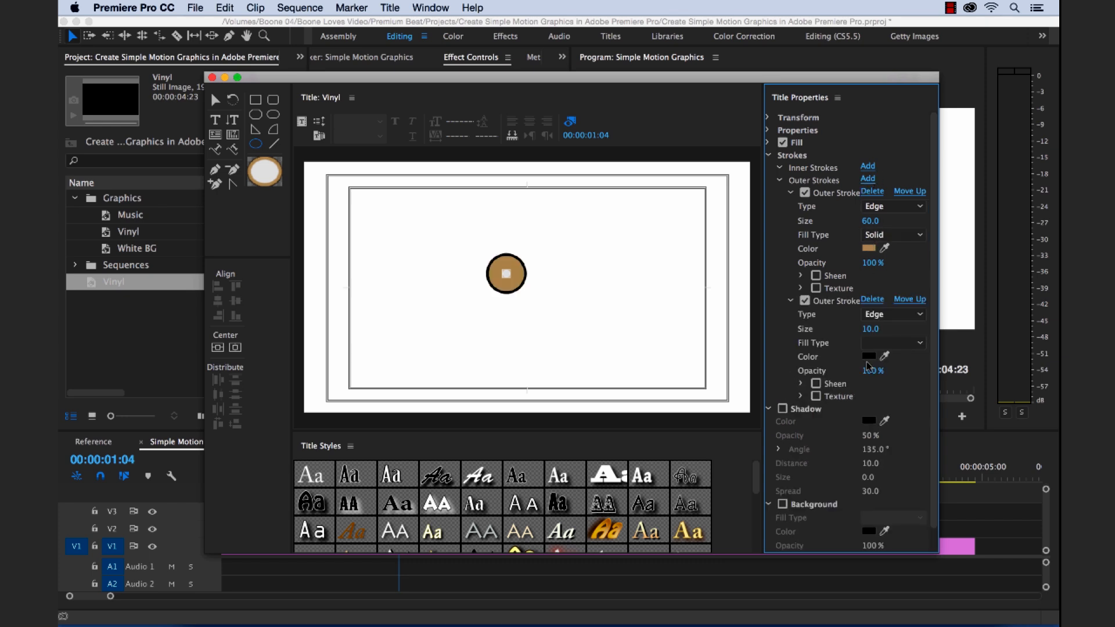
pyautogui.moveTo(870, 330); pyautogui.dragTo(981, 329)
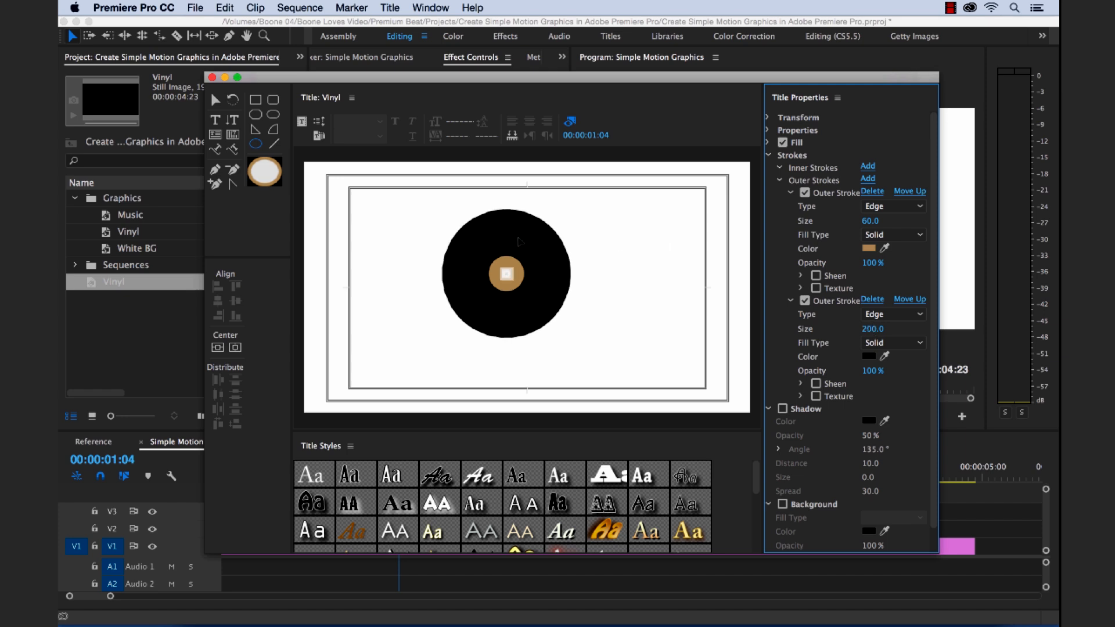
pyautogui.click(235, 347)
pyautogui.click(235, 347)
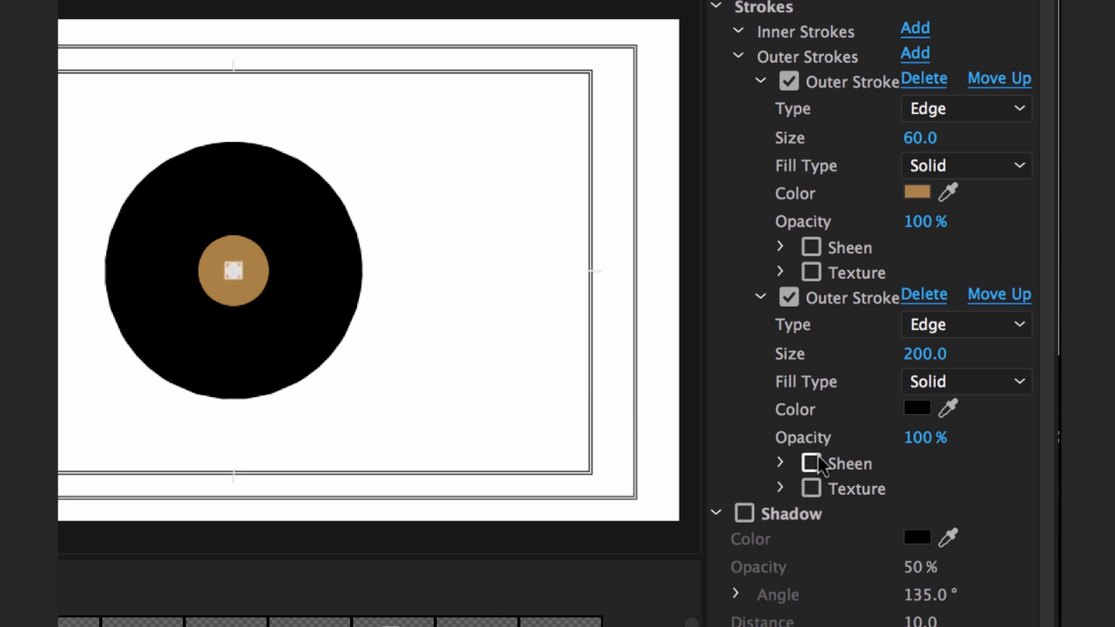
# Step: Enable a sheen on the black outer stroke with 79% opacity, size 73 and a 47° angle
pyautogui.click(813, 464)
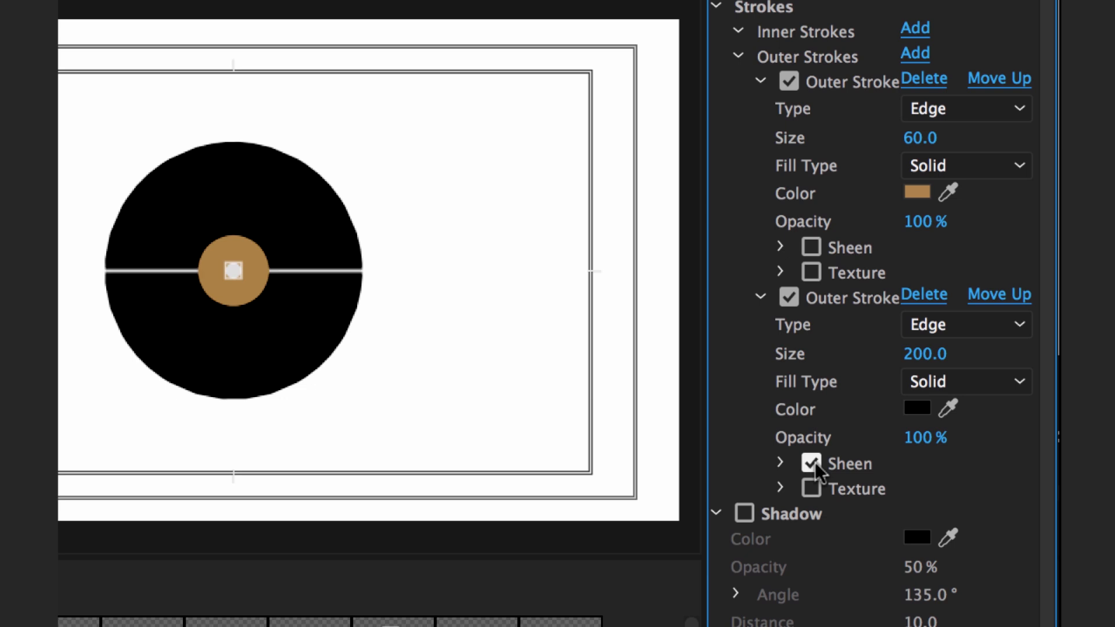
pyautogui.click(781, 463)
pyautogui.moveTo(918, 546); pyautogui.dragTo(1005, 545)
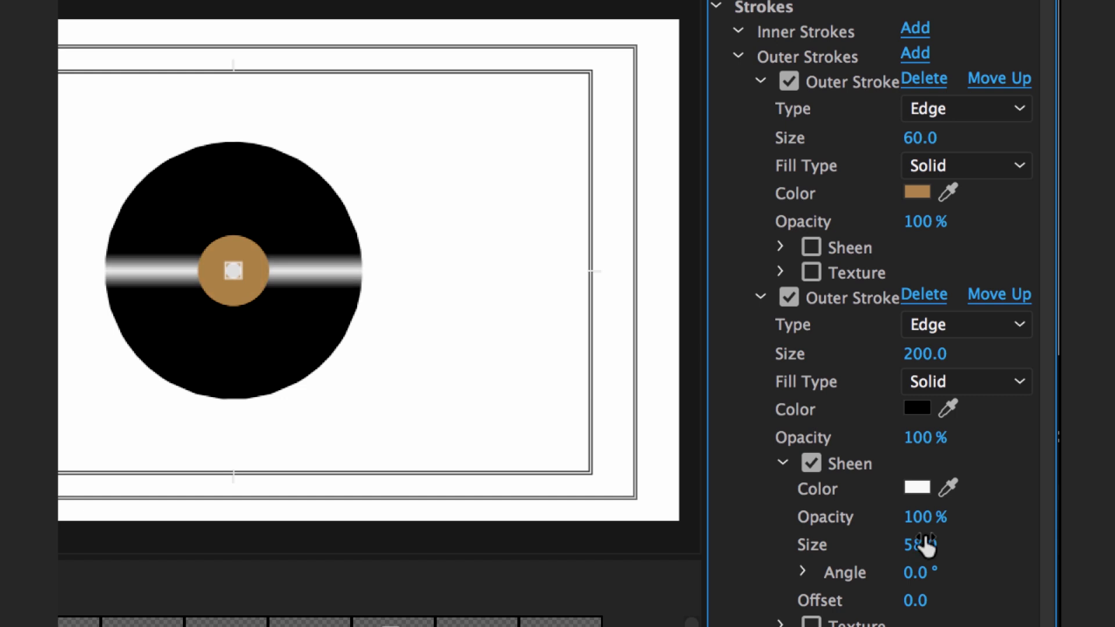
pyautogui.moveTo(920, 523); pyautogui.dragTo(897, 522)
pyautogui.moveTo(918, 572); pyautogui.dragTo(928, 547)
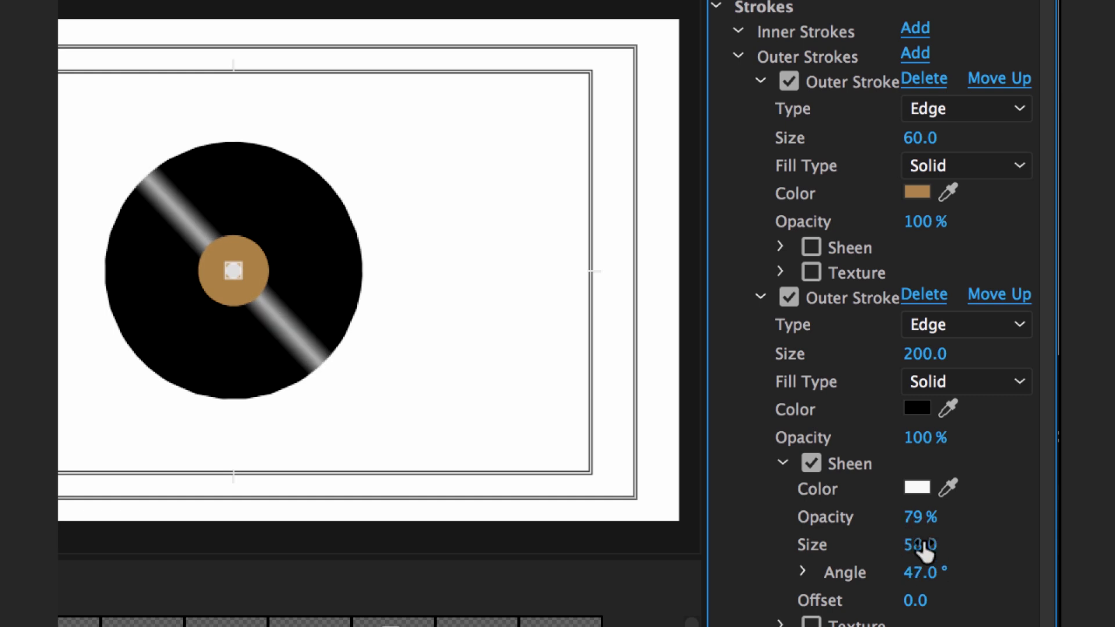
pyautogui.moveTo(919, 545)
pyautogui.mouseDown()
pyautogui.moveTo(944, 544)
pyautogui.moveTo(924, 542)
pyautogui.mouseUp()
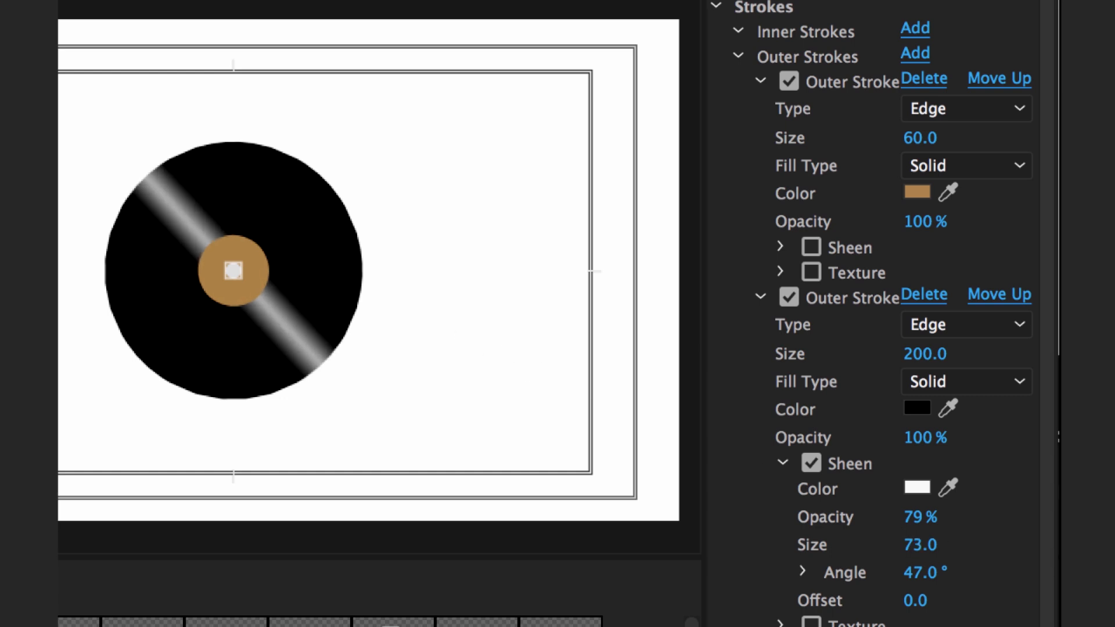
# Step: Set the fill color of the record's centre circle to white, FFFFFF, and close the Vinyl title
pyautogui.click(493, 324)
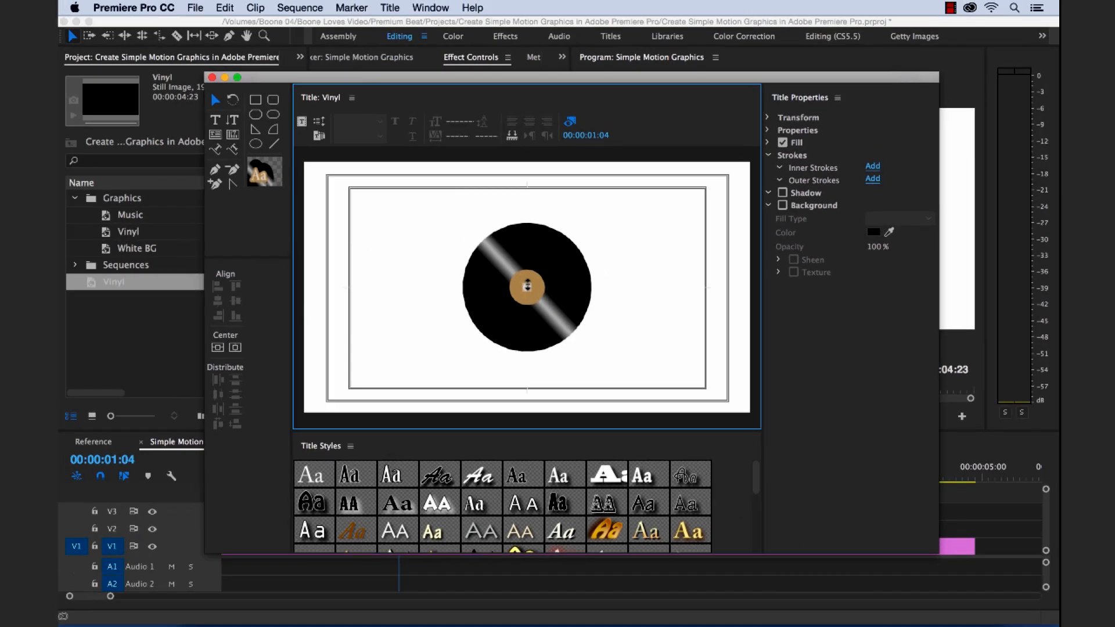
pyautogui.click(234, 271)
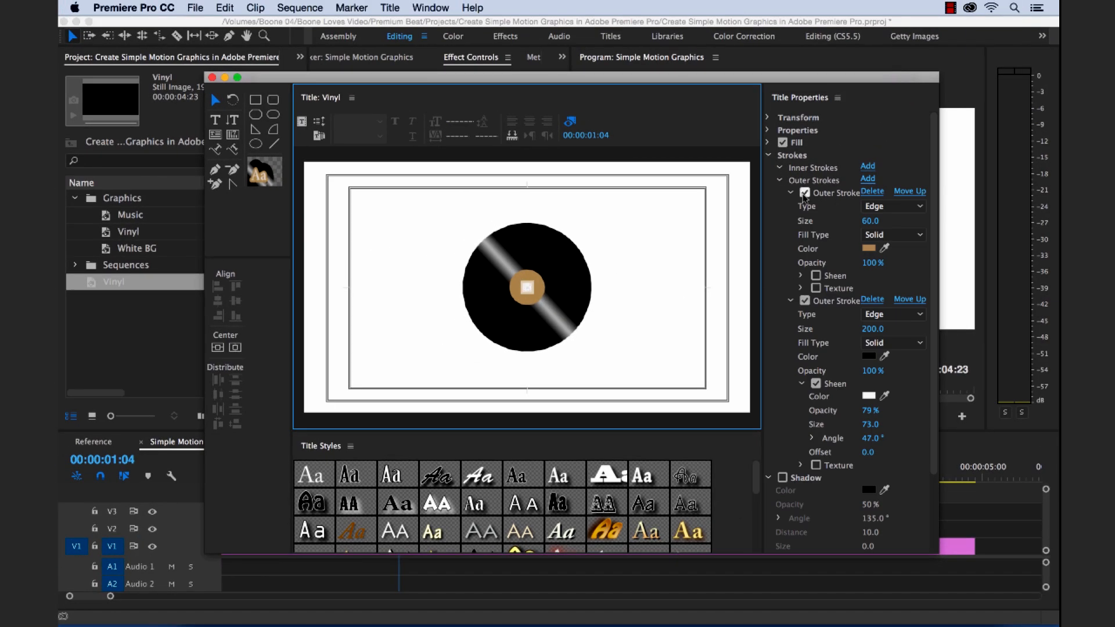
pyautogui.click(779, 180)
pyautogui.click(768, 155)
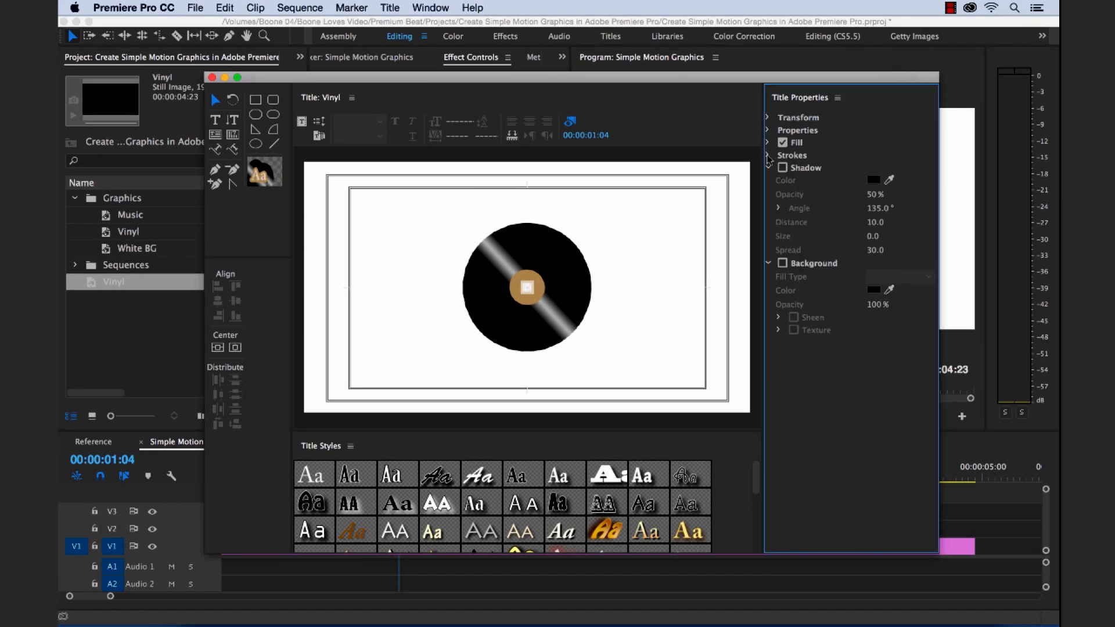
pyautogui.click(768, 142)
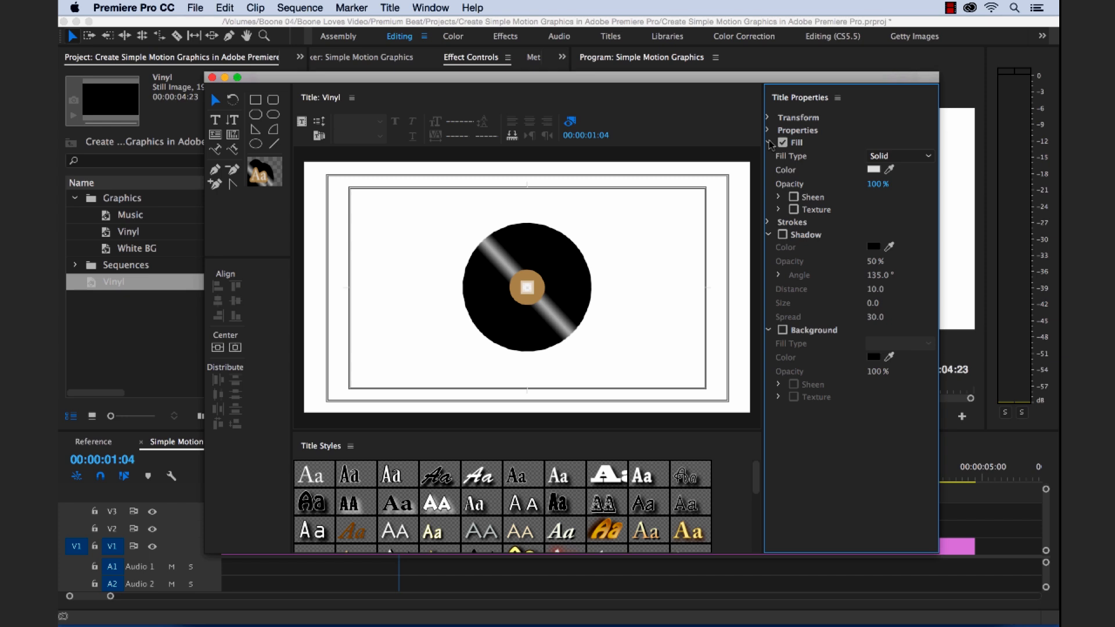
pyautogui.click(875, 170)
pyautogui.click(397, 319)
pyautogui.moveTo(397, 320); pyautogui.dragTo(385, 340)
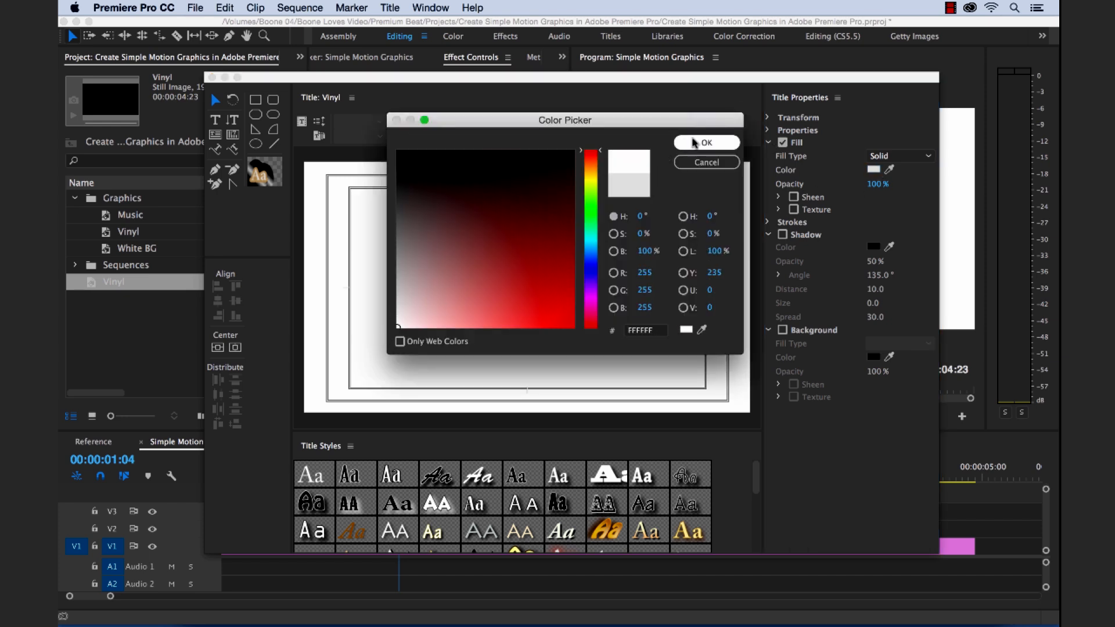
pyautogui.click(694, 143)
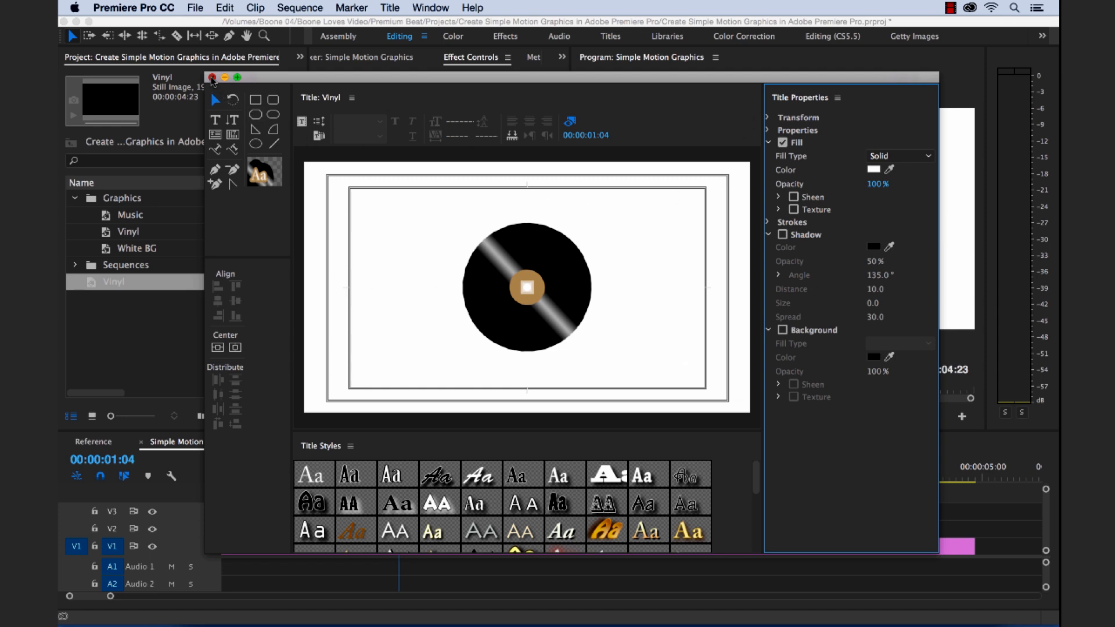
pyautogui.click(212, 78)
pyautogui.click(149, 327)
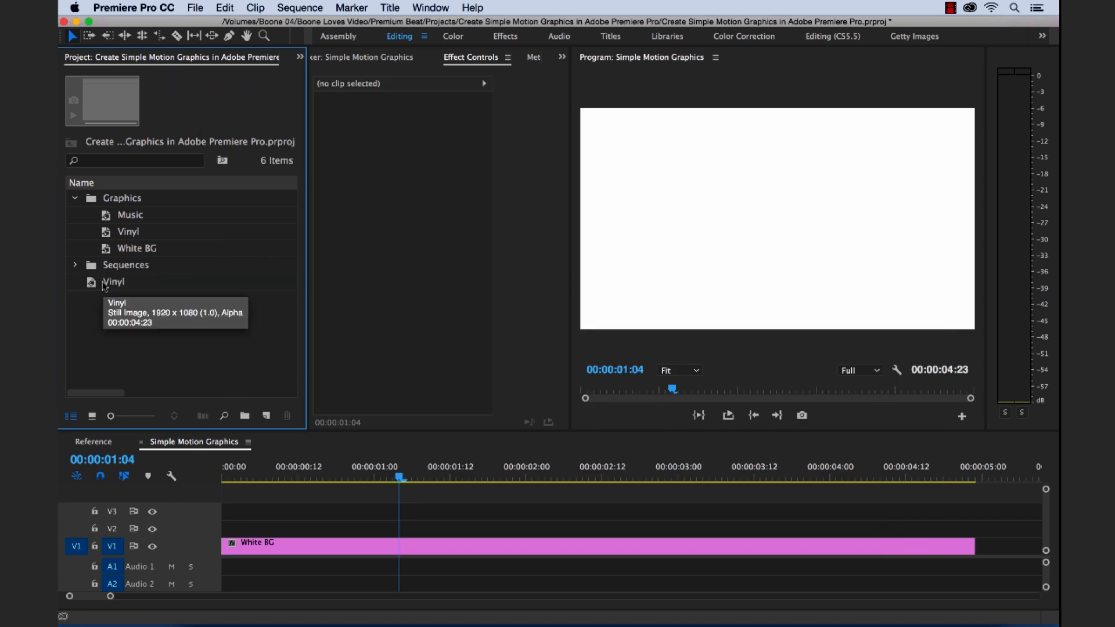
# Step: Create a new 1920 x 1080 title at 23.976 fps named Music
pyautogui.click(267, 416)
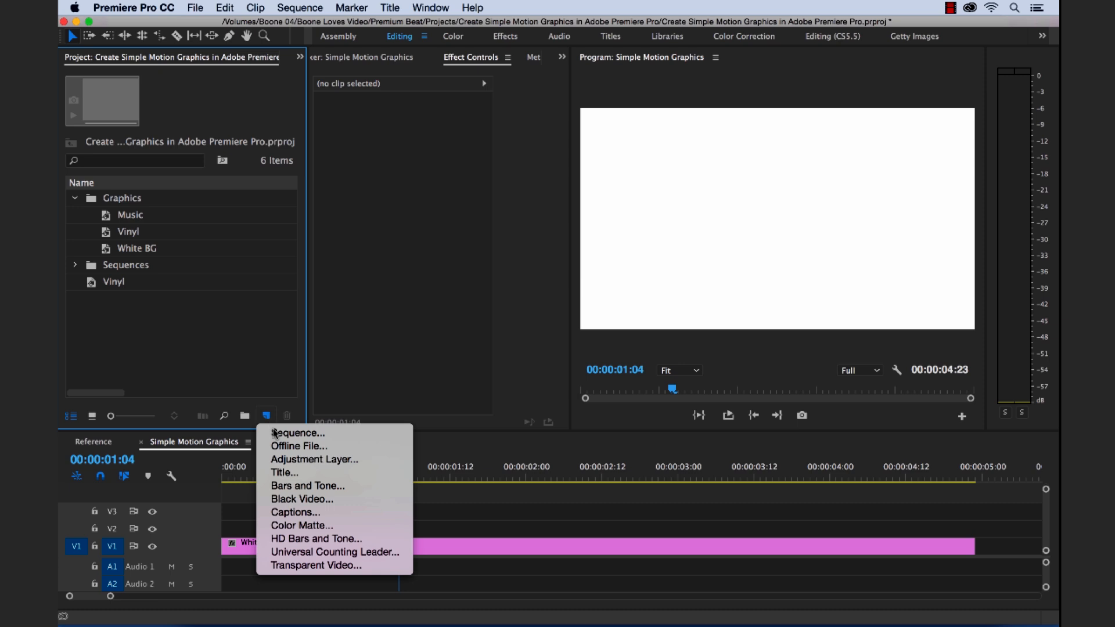
pyautogui.click(284, 472)
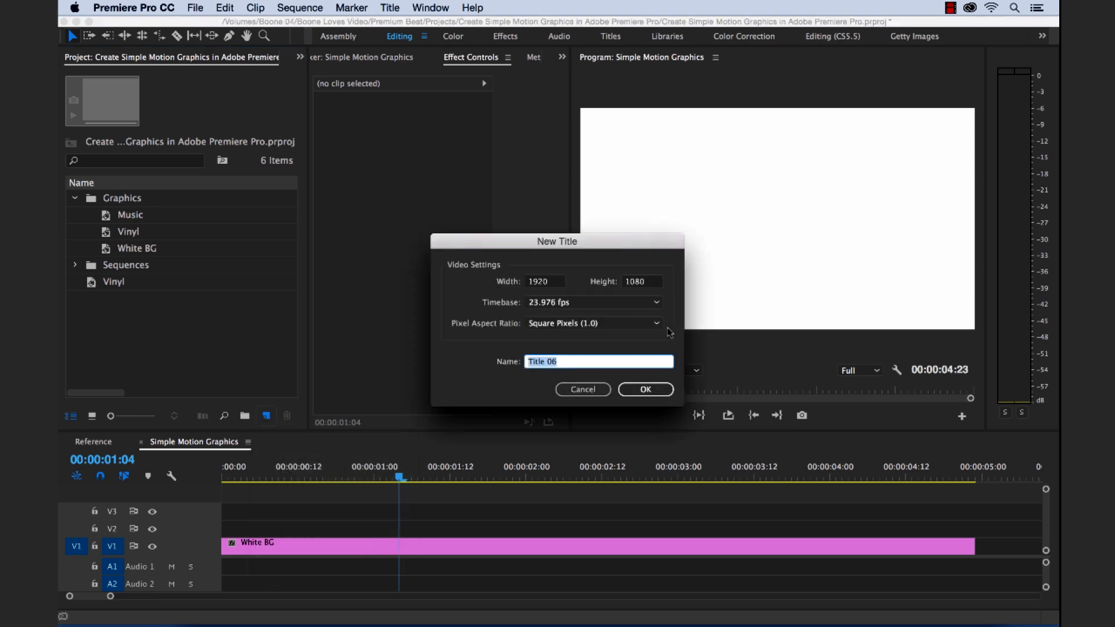
pyautogui.moveTo(610, 245); pyautogui.dragTo(659, 252)
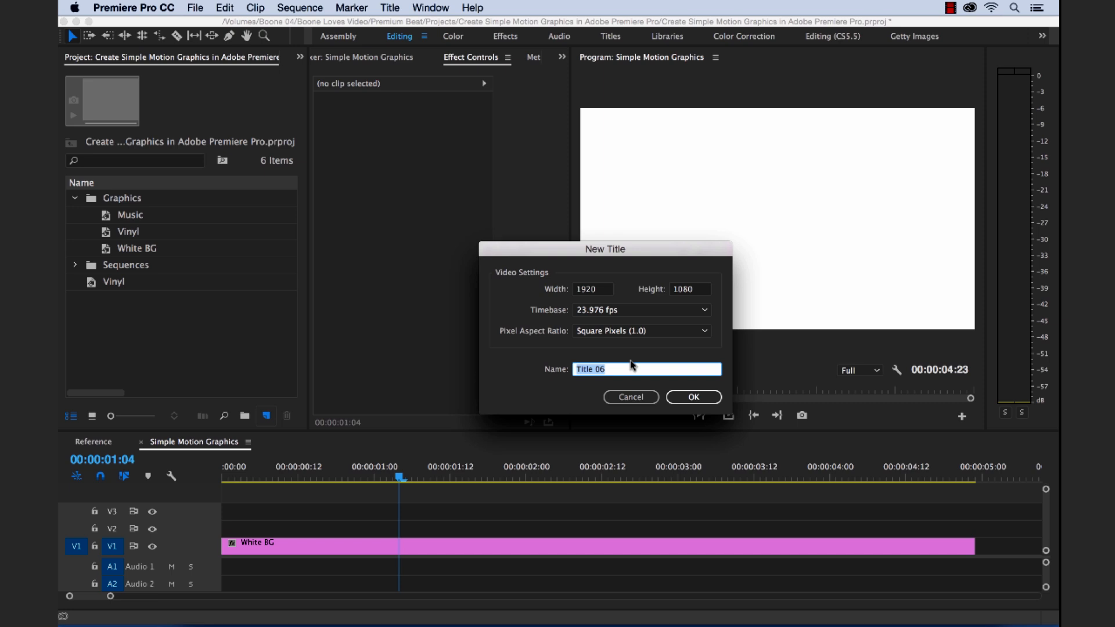
pyautogui.write('Music')
pyautogui.press('Return')
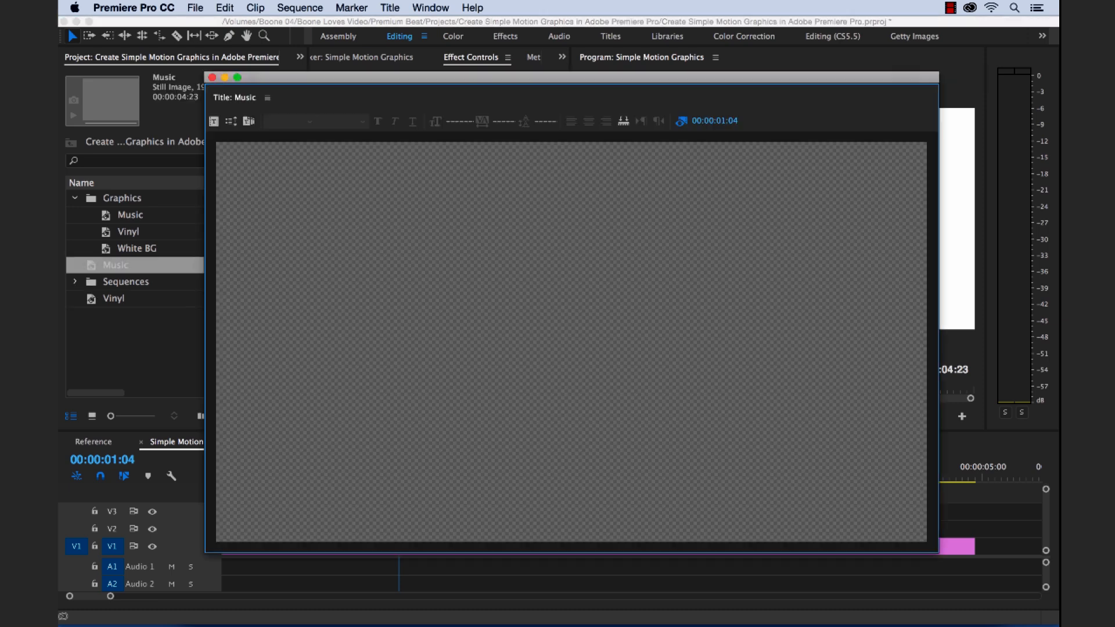
# Step: Write the text "music" in the title and paste the record label's tan hex color as its fill
pyautogui.click(215, 120)
pyautogui.click(448, 257)
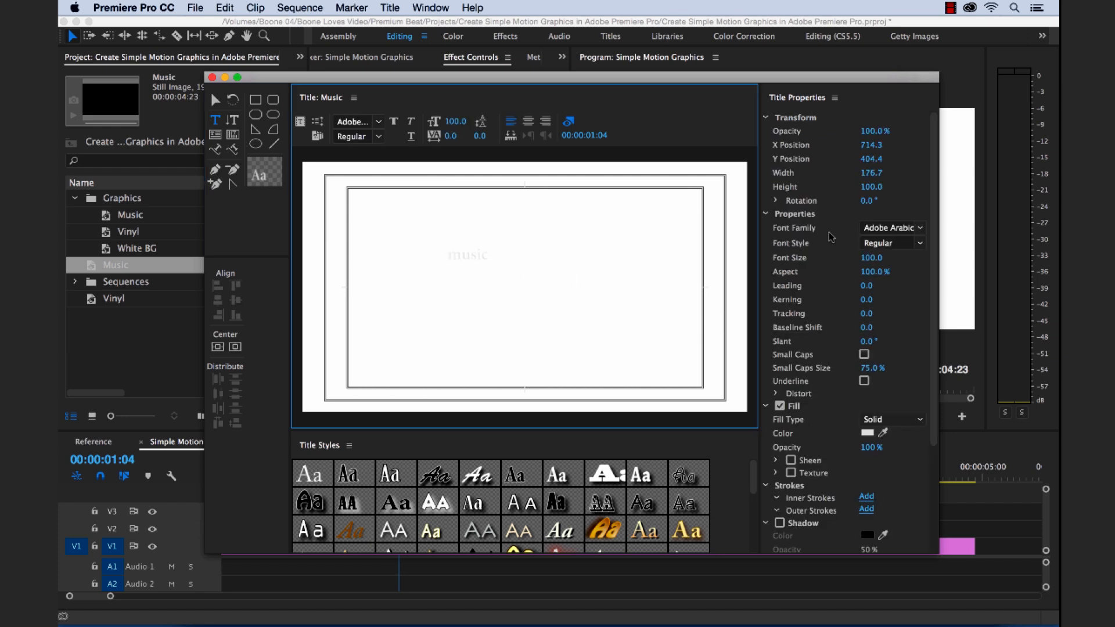
pyautogui.click(765, 214)
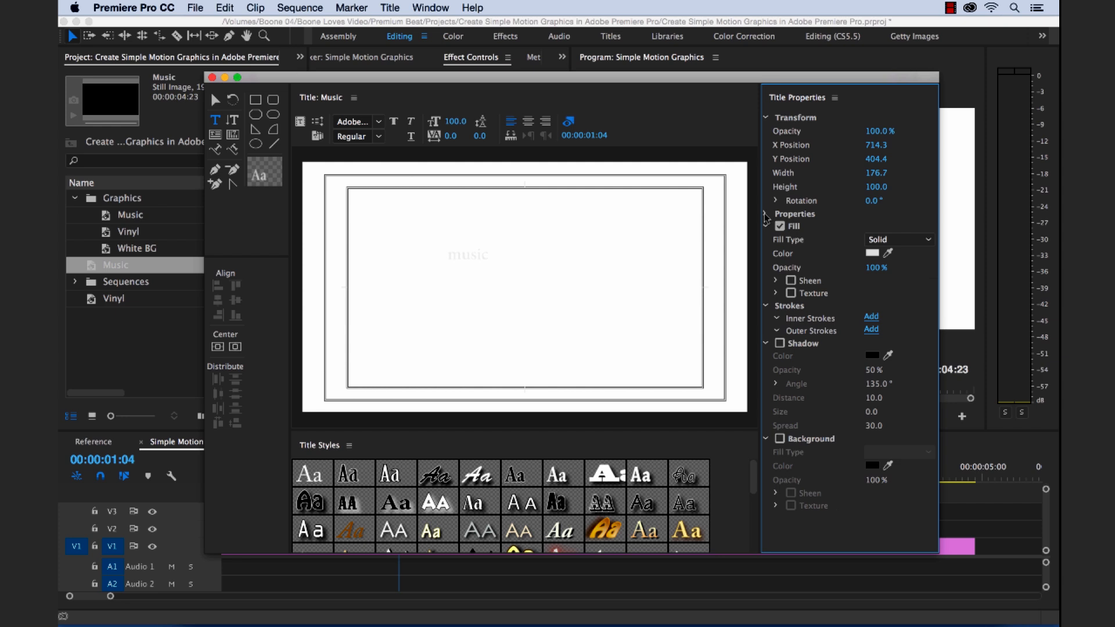
pyautogui.click(872, 253)
pyautogui.doubleClick(654, 331)
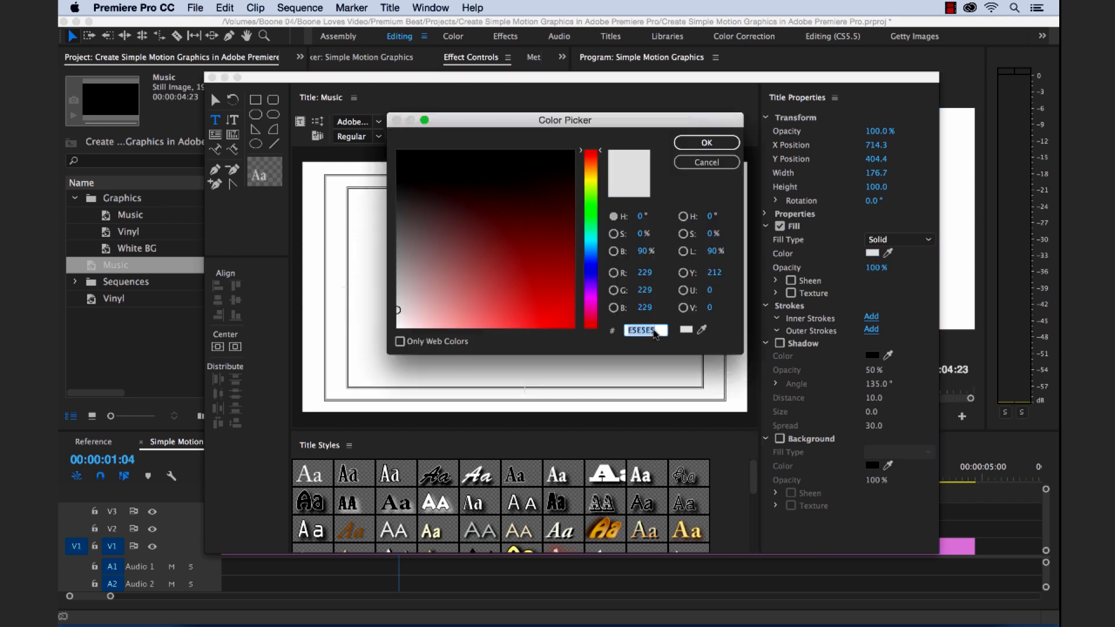
pyautogui.press('super+v')
pyautogui.click(681, 148)
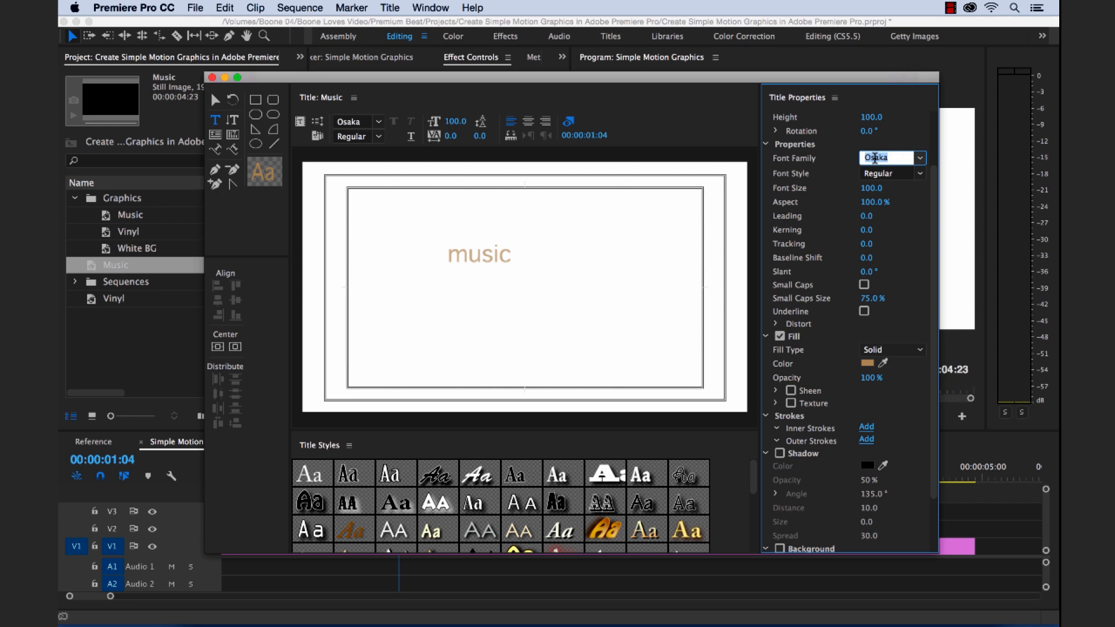
# Step: Set the "music" text's font family to Trattatello and its font size to 263
pyautogui.write('Trajan Pro')
pyautogui.write('t')
pyautogui.press('Tab')
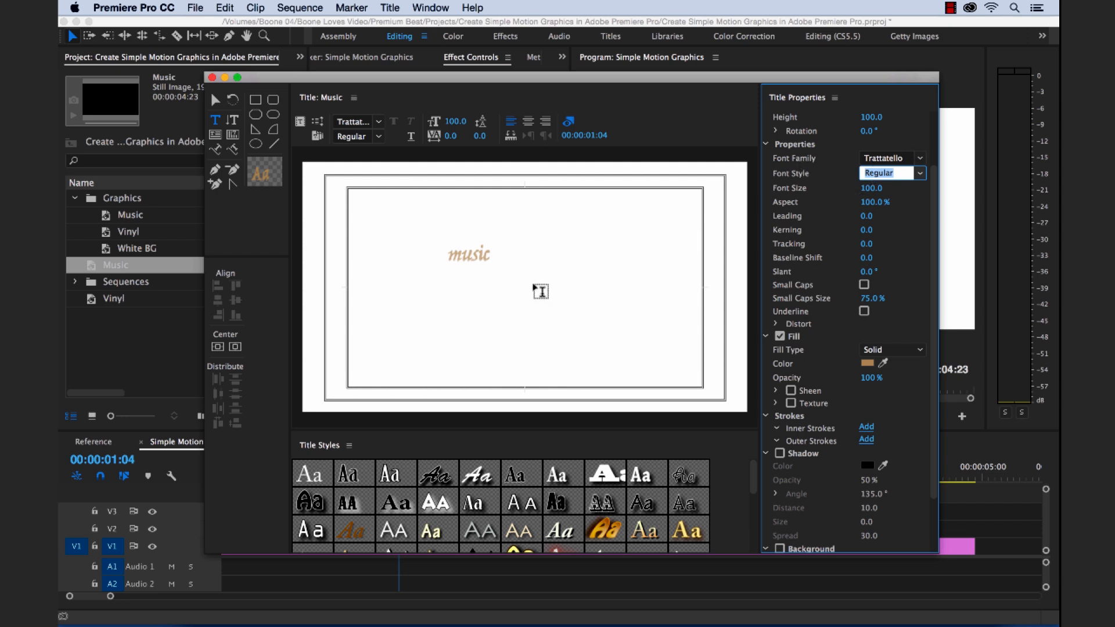
pyautogui.moveTo(869, 192); pyautogui.dragTo(932, 192)
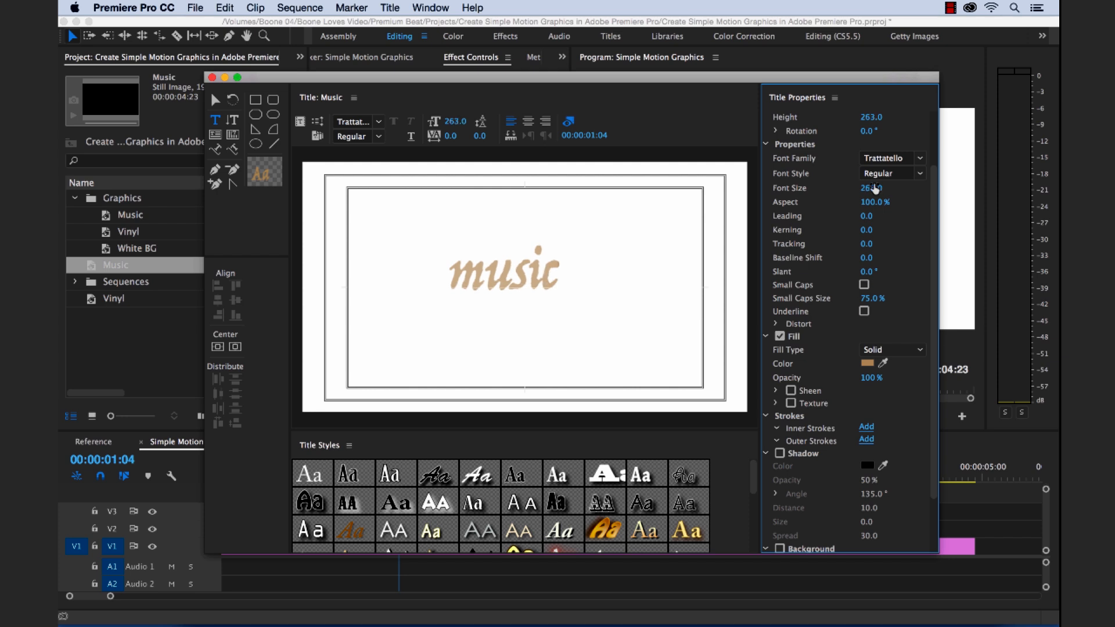
# Step: Centre the "music" text horizontally and vertically in the frame and close the Music title
pyautogui.click(235, 347)
pyautogui.click(219, 348)
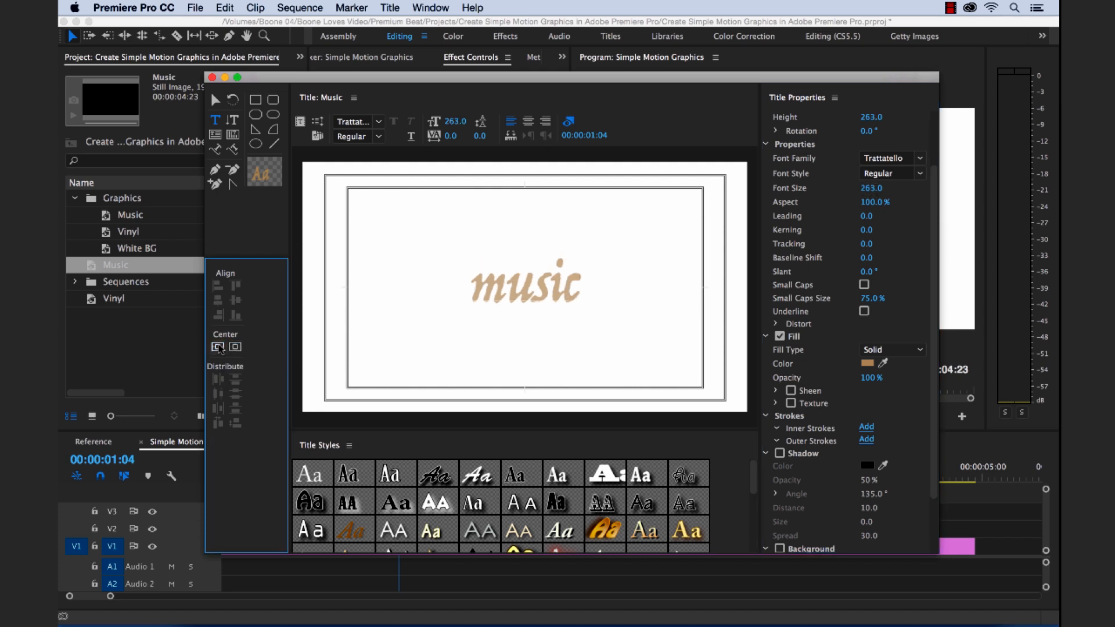
pyautogui.click(212, 78)
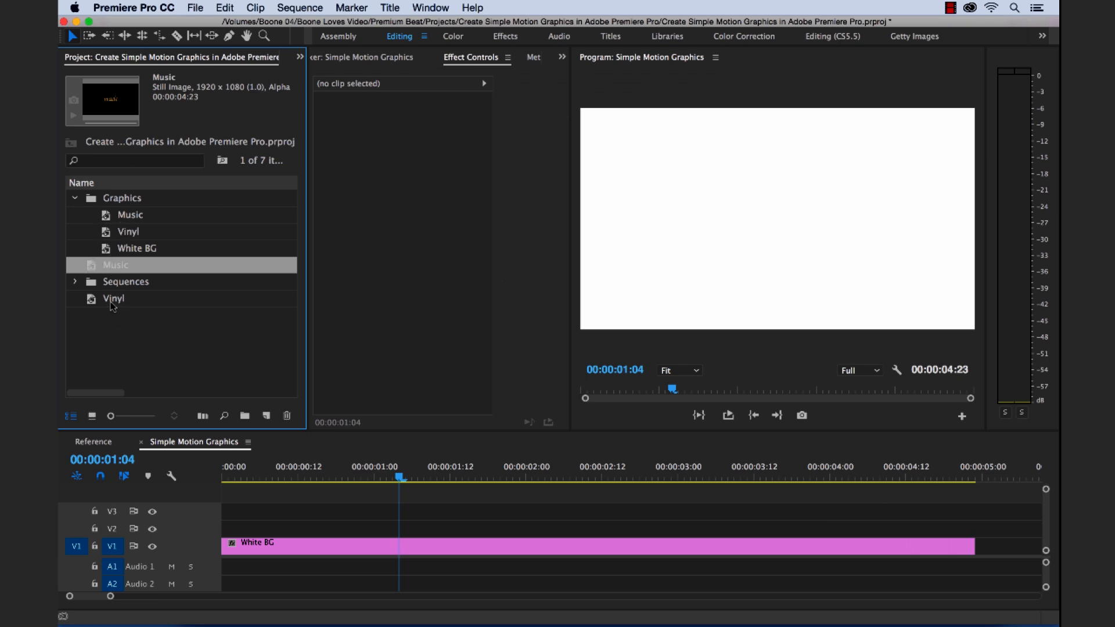
# Step: Place the new Vinyl title on V2 and the new Music title on V3, both from the sequence start
pyautogui.click(74, 198)
pyautogui.click(152, 310)
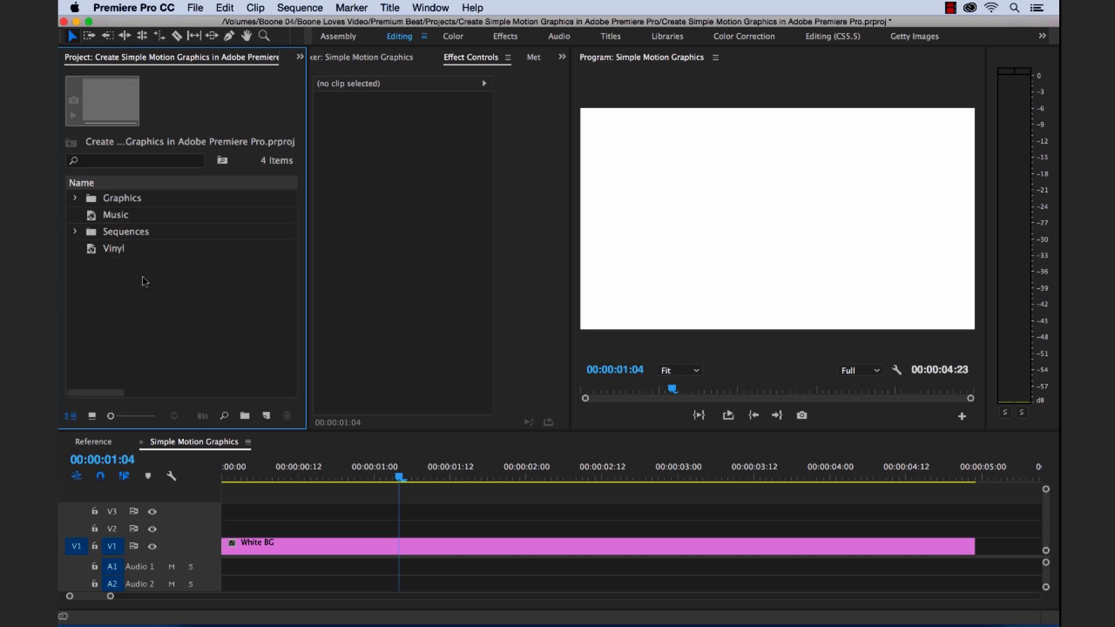
pyautogui.click(93, 252)
pyautogui.moveTo(94, 253); pyautogui.dragTo(221, 534)
pyautogui.click(292, 532)
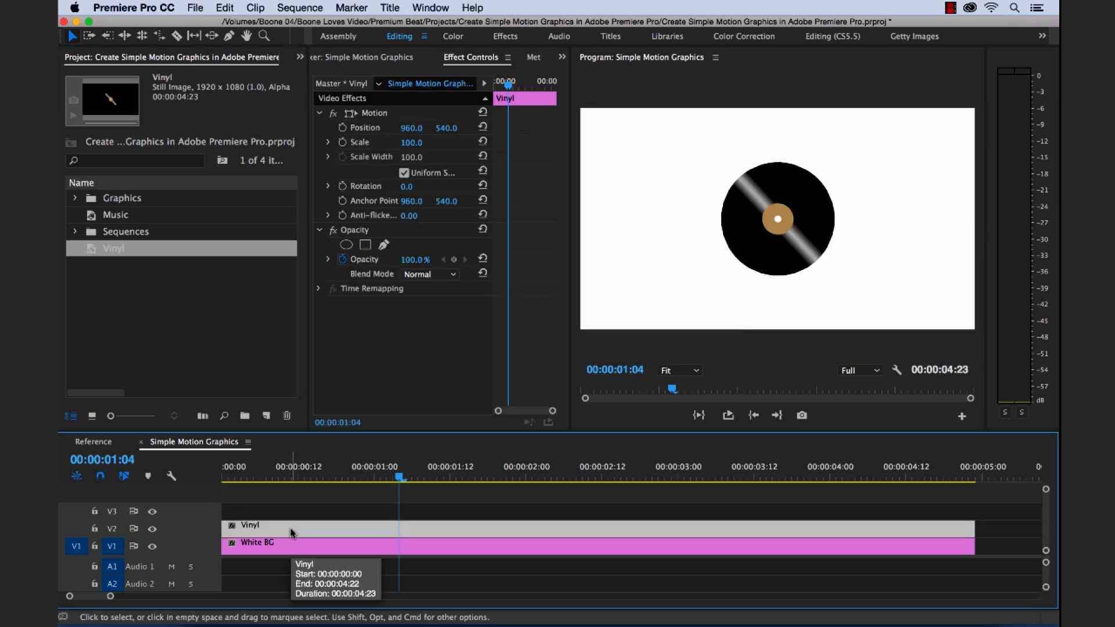
pyautogui.click(96, 219)
pyautogui.moveTo(94, 220); pyautogui.dragTo(221, 509)
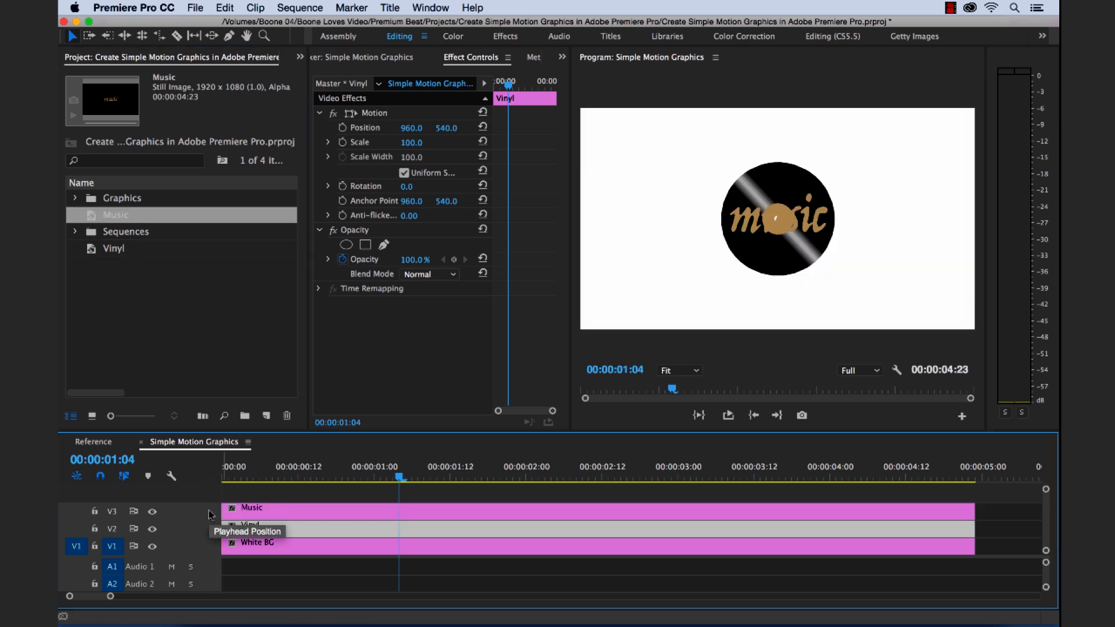
# Step: Check the layered clips in the sequence, view the Vinyl title's opacity and transform properties, and close the title
pyautogui.click(256, 549)
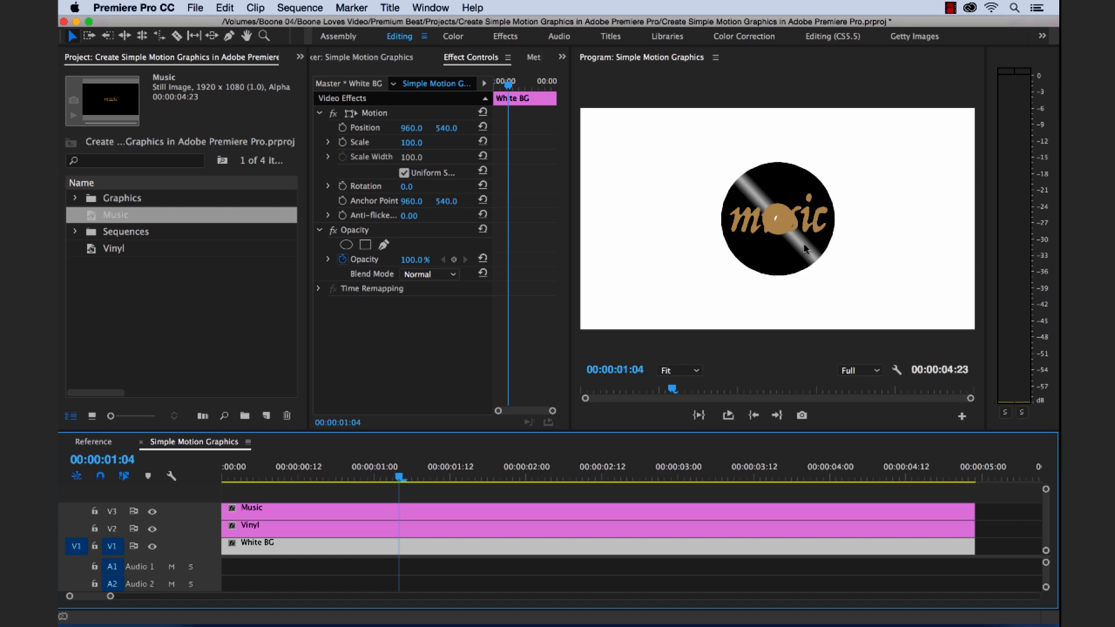
pyautogui.click(408, 514)
pyautogui.click(399, 533)
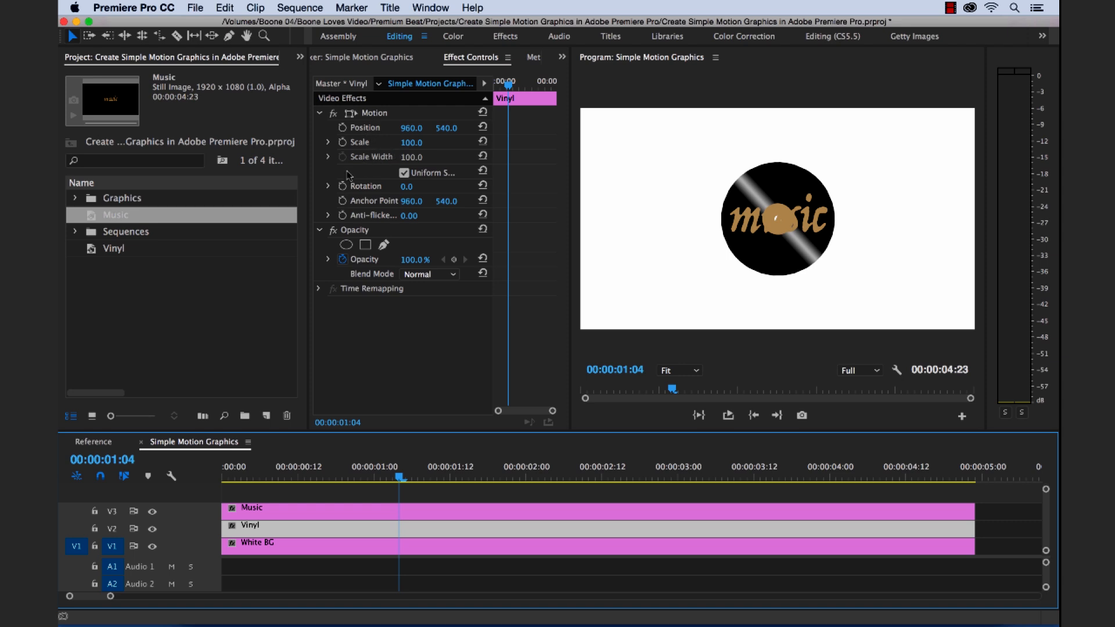
pyautogui.doubleClick(416, 525)
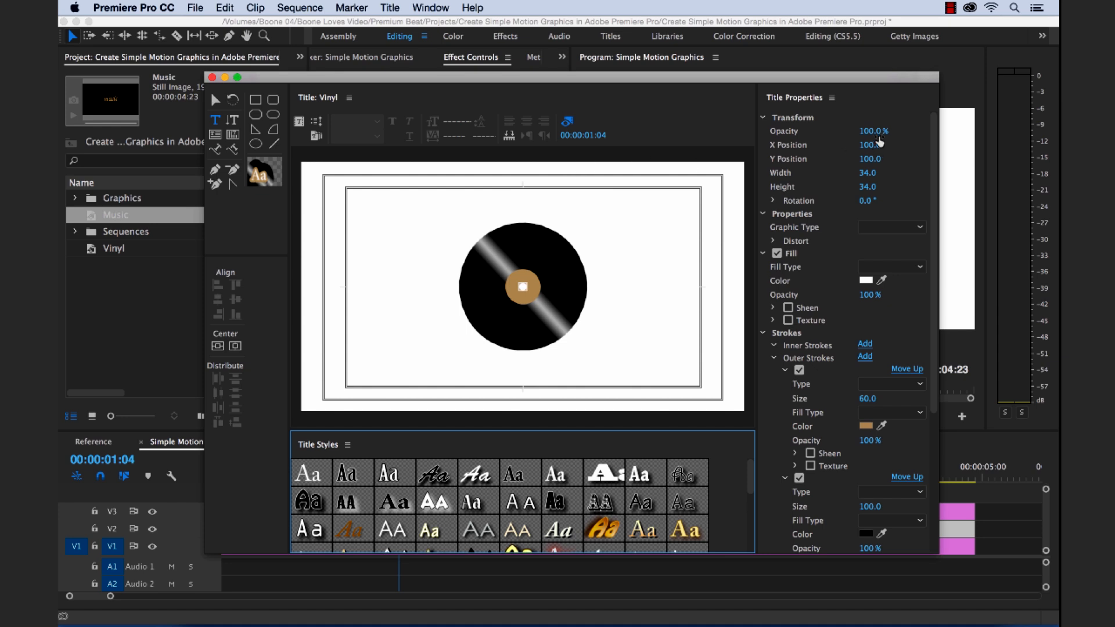
pyautogui.press('super+s')
pyautogui.click(212, 77)
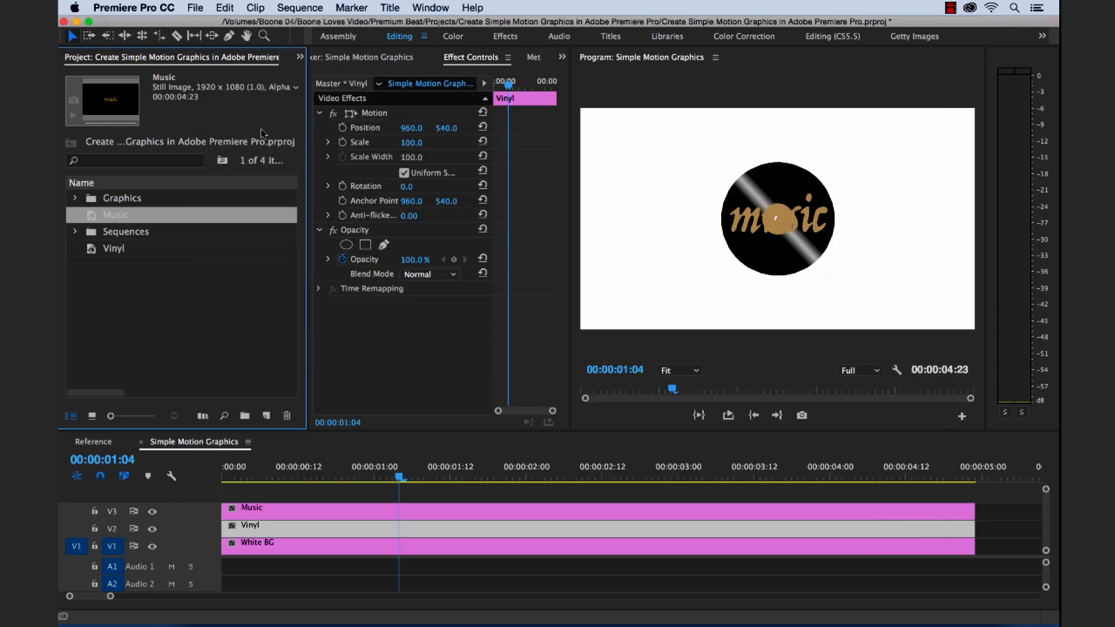
# Step: Scale the Vinyl clip on V2 up to 151
pyautogui.click(438, 490)
pyautogui.click(426, 513)
pyautogui.click(428, 536)
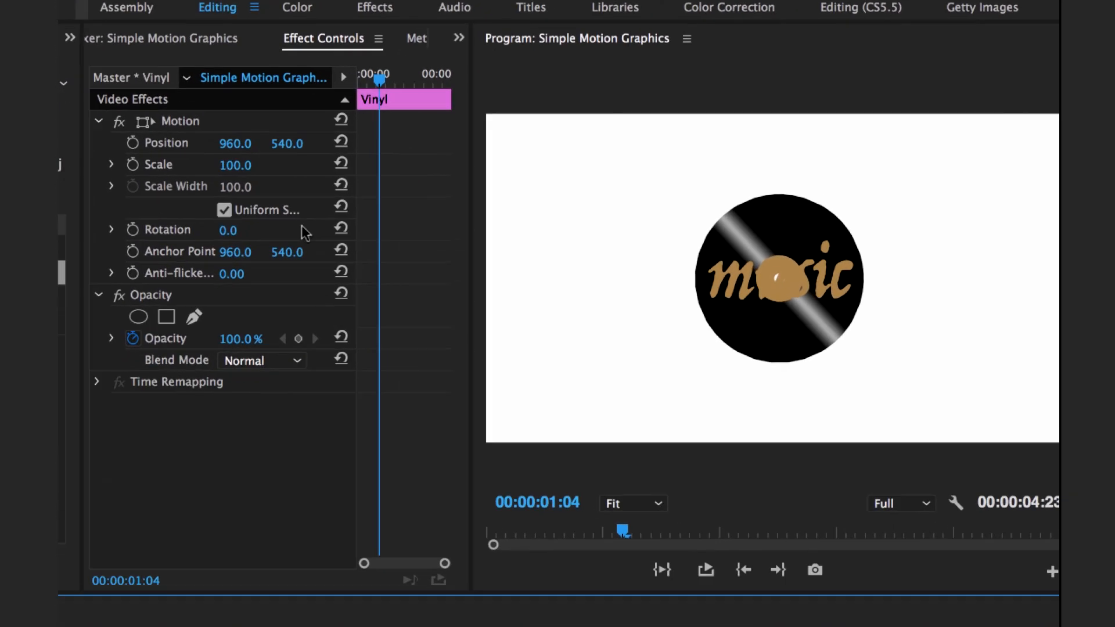
pyautogui.click(219, 167)
pyautogui.moveTo(219, 168); pyautogui.dragTo(250, 168)
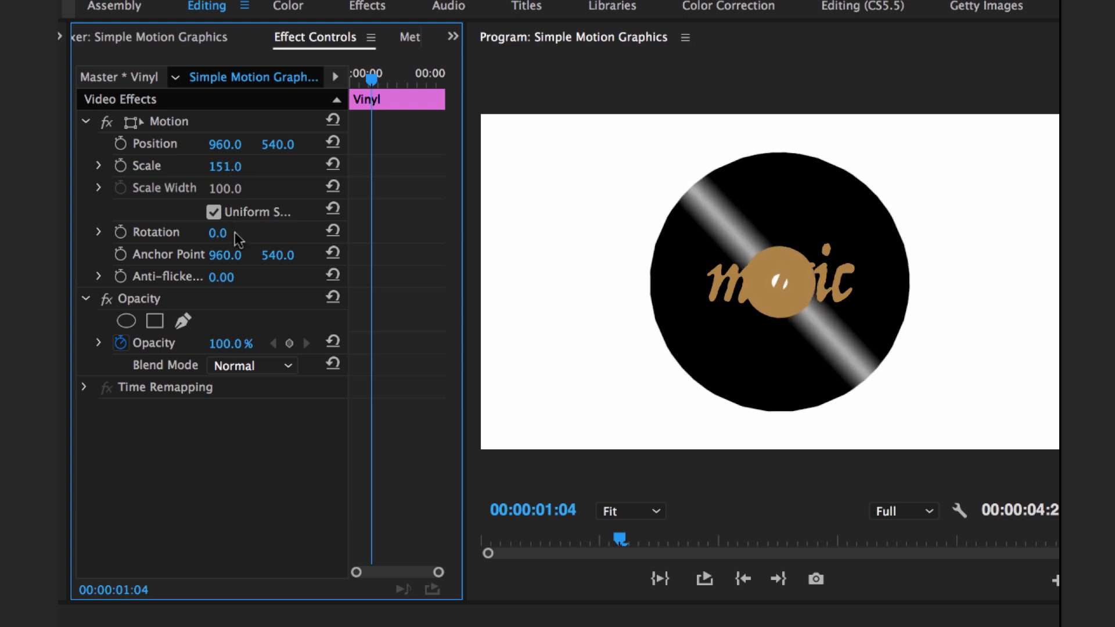
# Step: Turn off opacity keyframing for the Vinyl clip and set its opacity to 65%
pyautogui.click(120, 345)
pyautogui.click(232, 341)
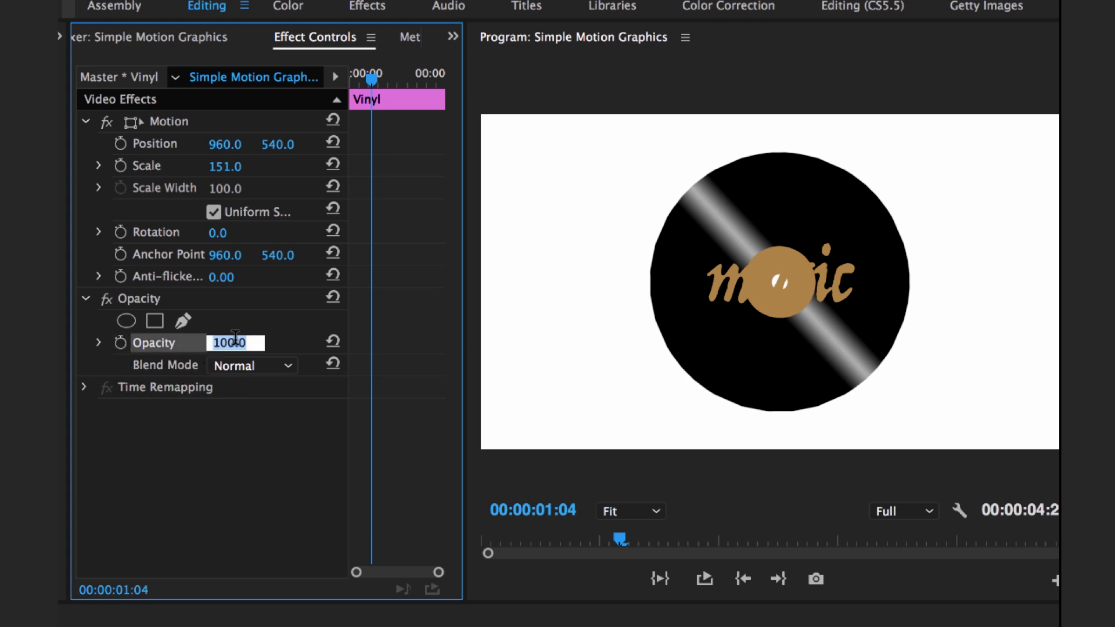
pyautogui.write('65')
pyautogui.press('Return')
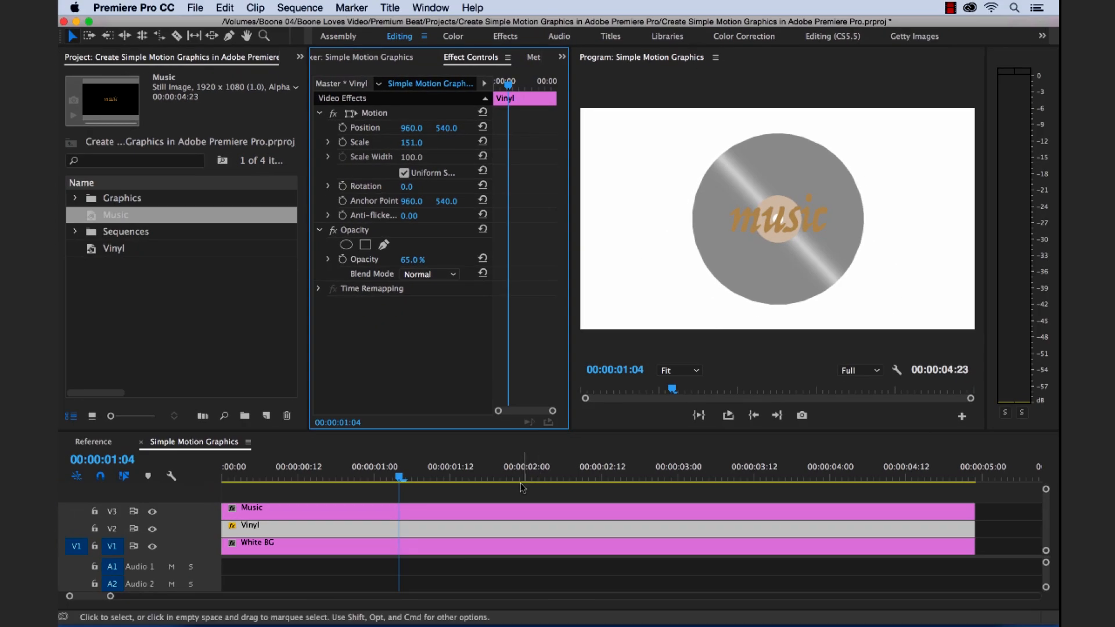
# Step: Find the Gaussian Blur effect with a search for "blur" and apply it to the Vinyl clip on V2
pyautogui.click(511, 496)
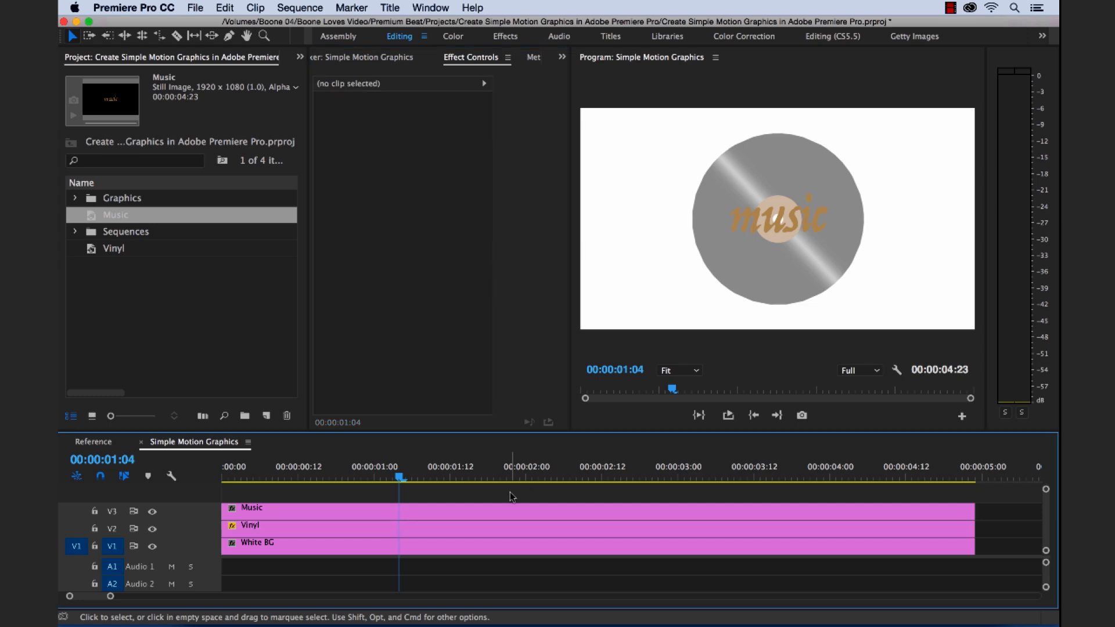
pyautogui.click(468, 510)
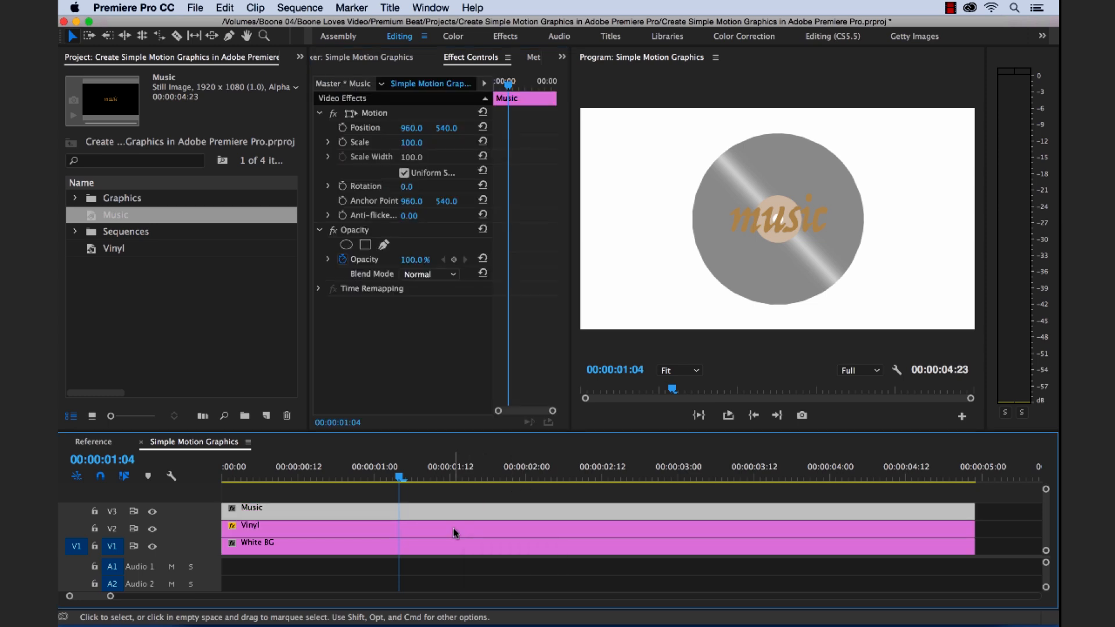
pyautogui.click(453, 531)
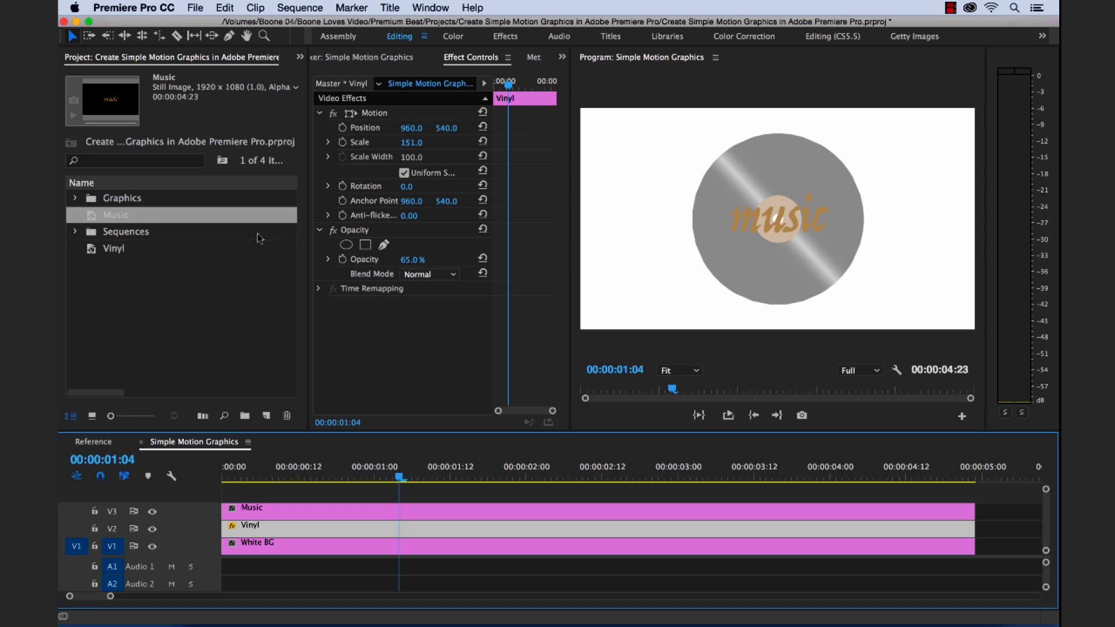
pyautogui.click(299, 58)
pyautogui.click(321, 89)
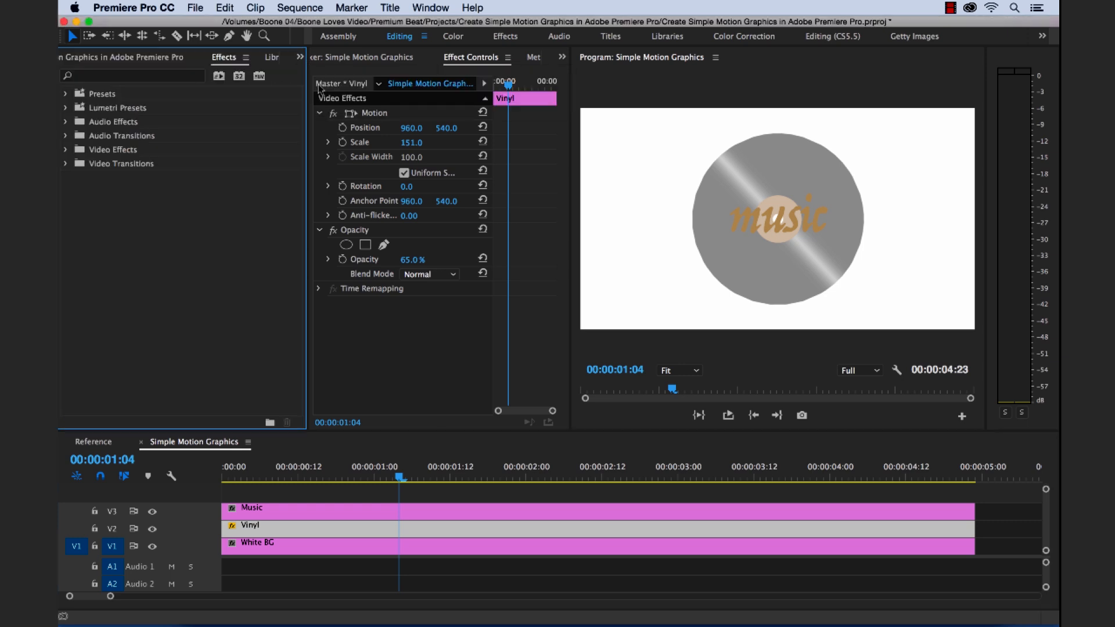
pyautogui.click(158, 75)
pyautogui.write('blur')
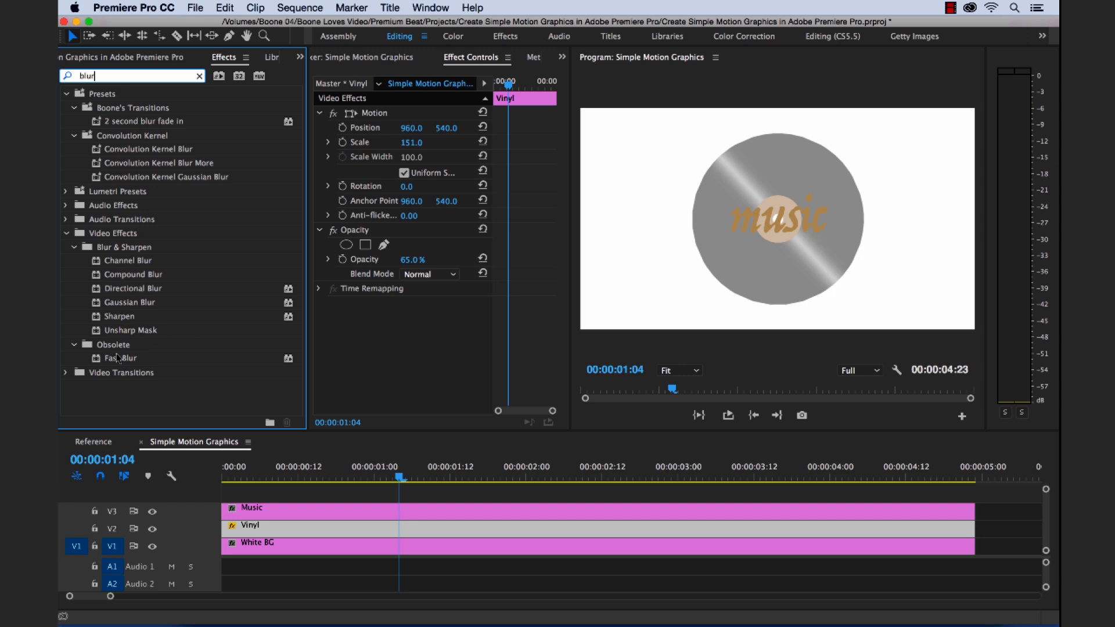
pyautogui.moveTo(124, 304); pyautogui.dragTo(337, 531)
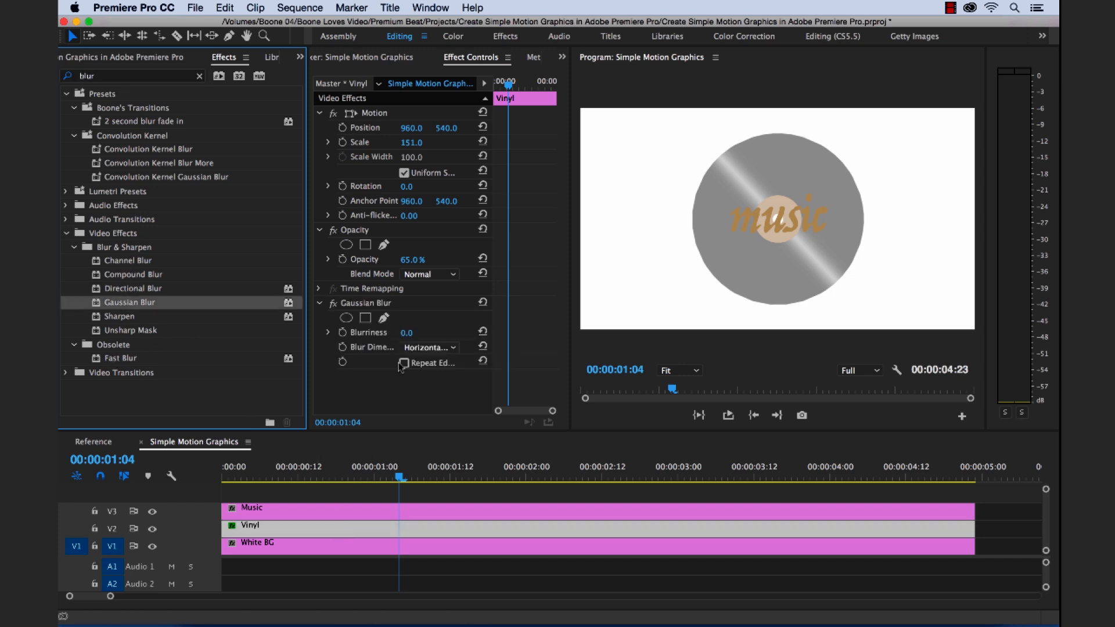
# Step: Set the Gaussian Blur blurriness on the Vinyl clip to 45
pyautogui.moveTo(407, 333); pyautogui.dragTo(415, 332)
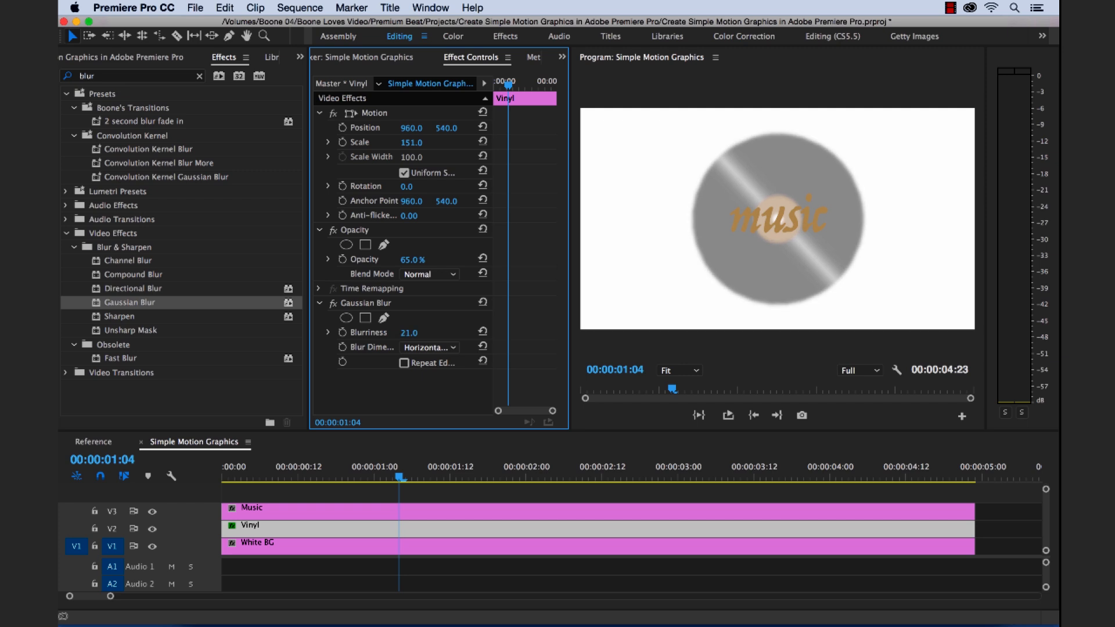
pyautogui.click(418, 332)
pyautogui.write('4')
pyautogui.press('Return')
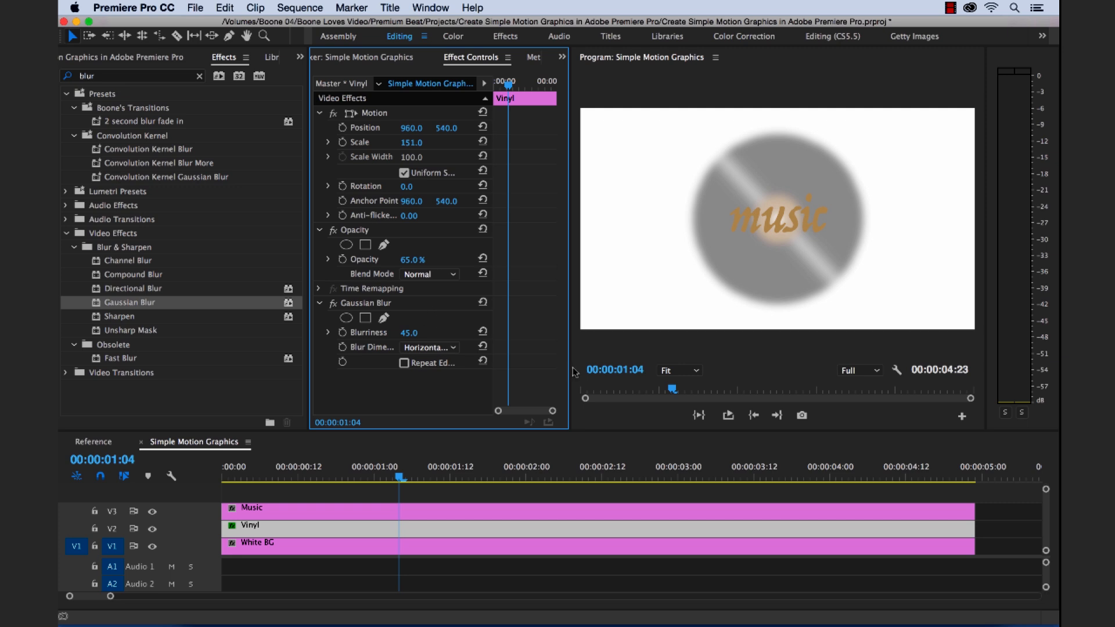
# Step: Lower the Vinyl clip's opacity, trying 54% and 45% before setting it to 50%
pyautogui.click(462, 493)
pyautogui.click(473, 526)
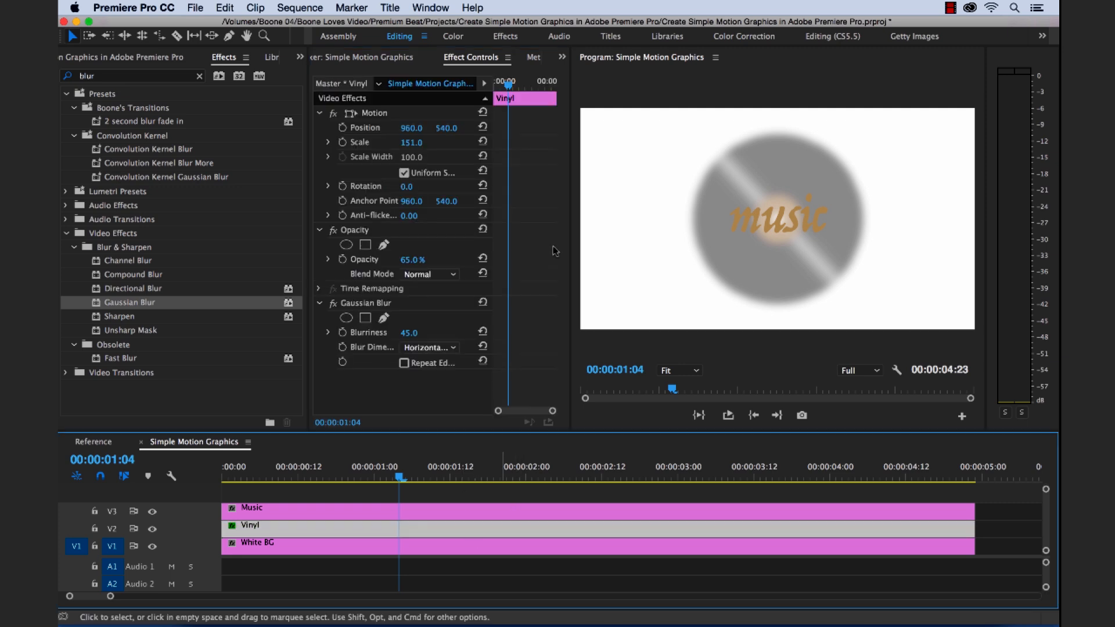
pyautogui.moveTo(412, 260)
pyautogui.mouseDown()
pyautogui.moveTo(402, 259)
pyautogui.moveTo(415, 260)
pyautogui.mouseUp()
pyautogui.click(417, 259)
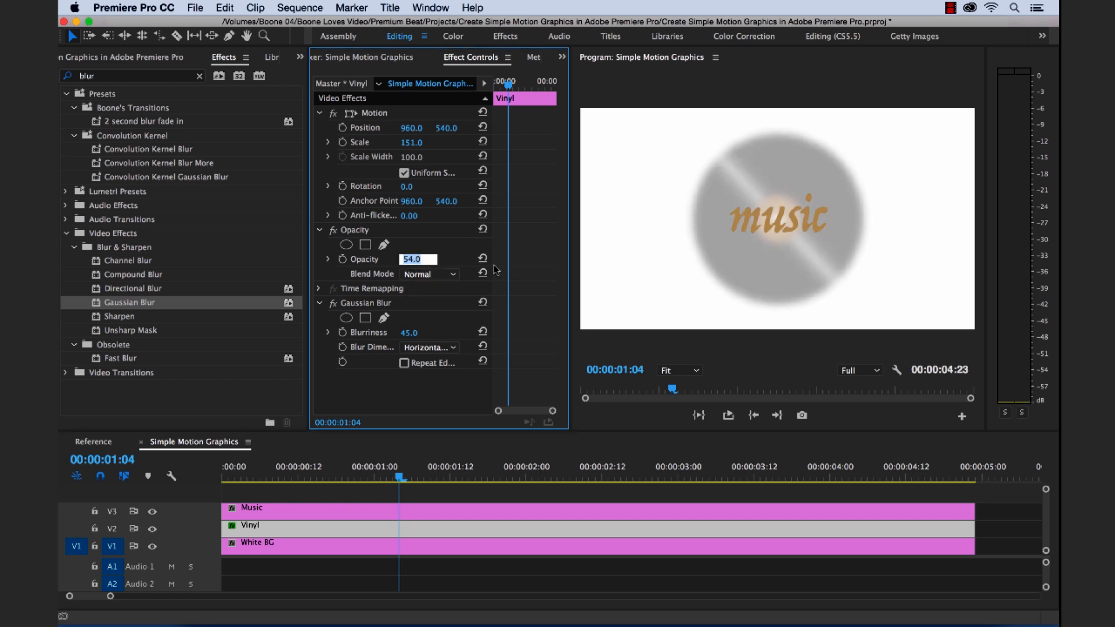
pyautogui.write('45')
pyautogui.press('Return')
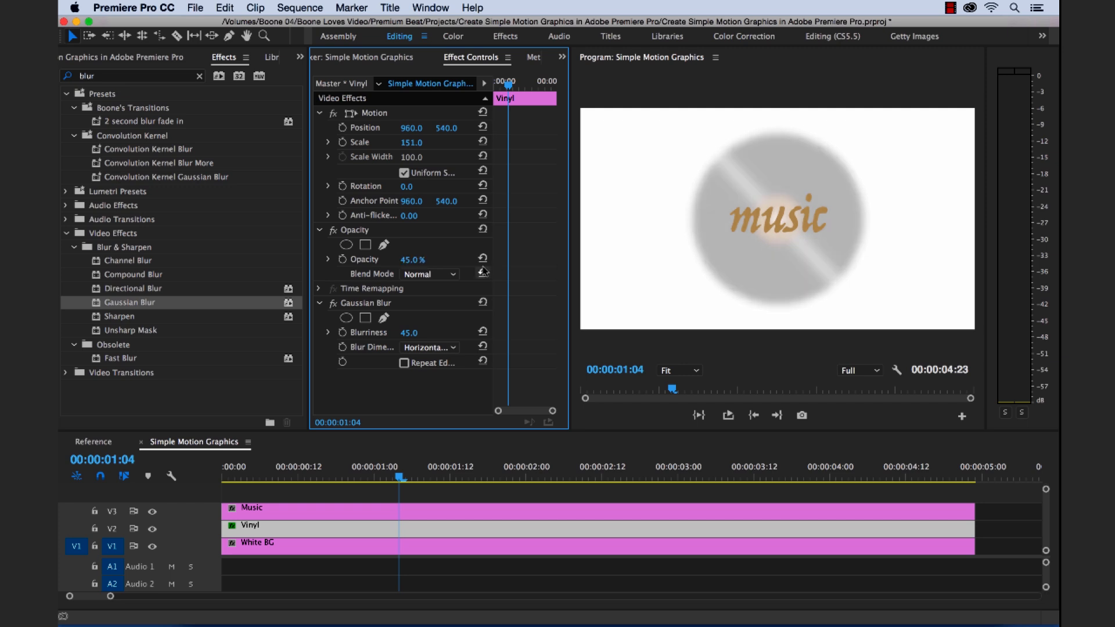
pyautogui.click(406, 261)
pyautogui.write('50')
pyautogui.press('Return')
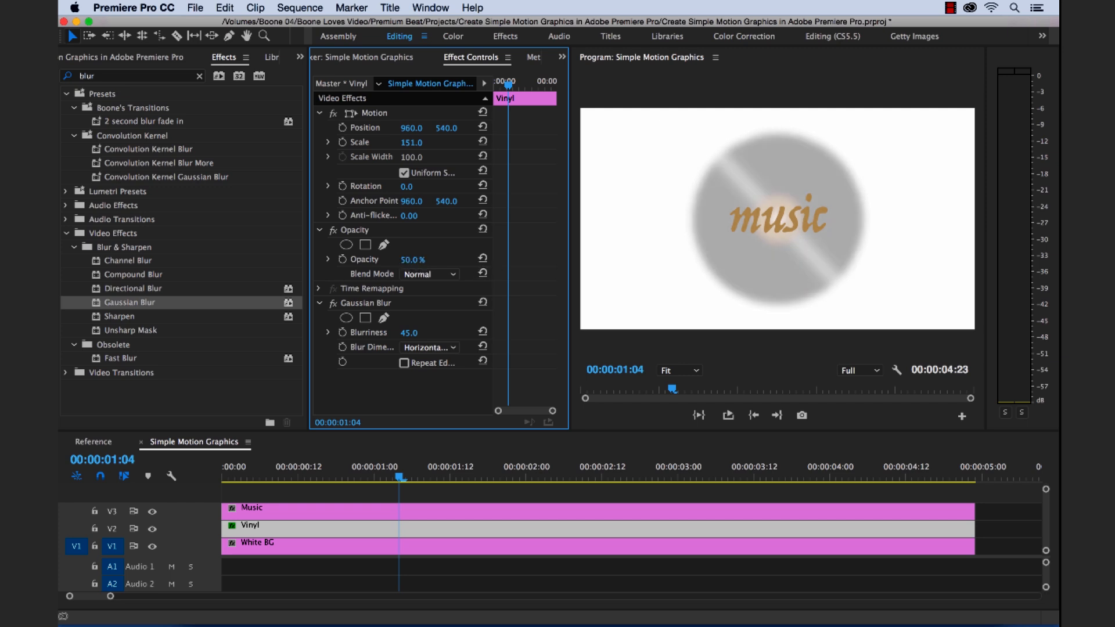
# Step: Compare the result with the Reference sequence by scrubbing it back to its start, and return to the Simple Motion Graphics sequence
pyautogui.click(488, 497)
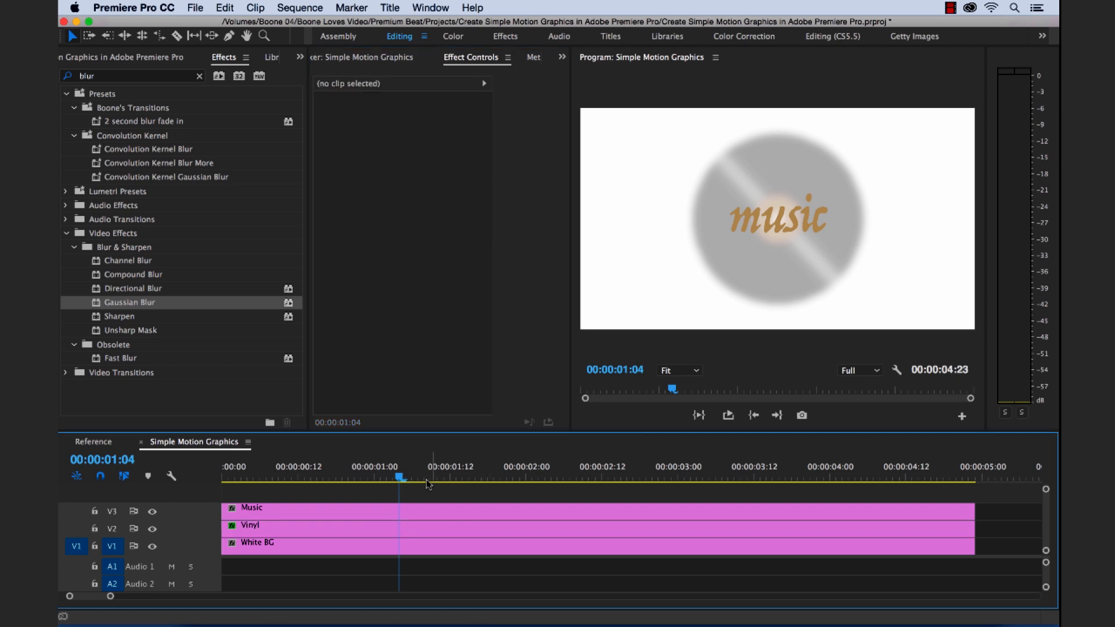
pyautogui.click(92, 442)
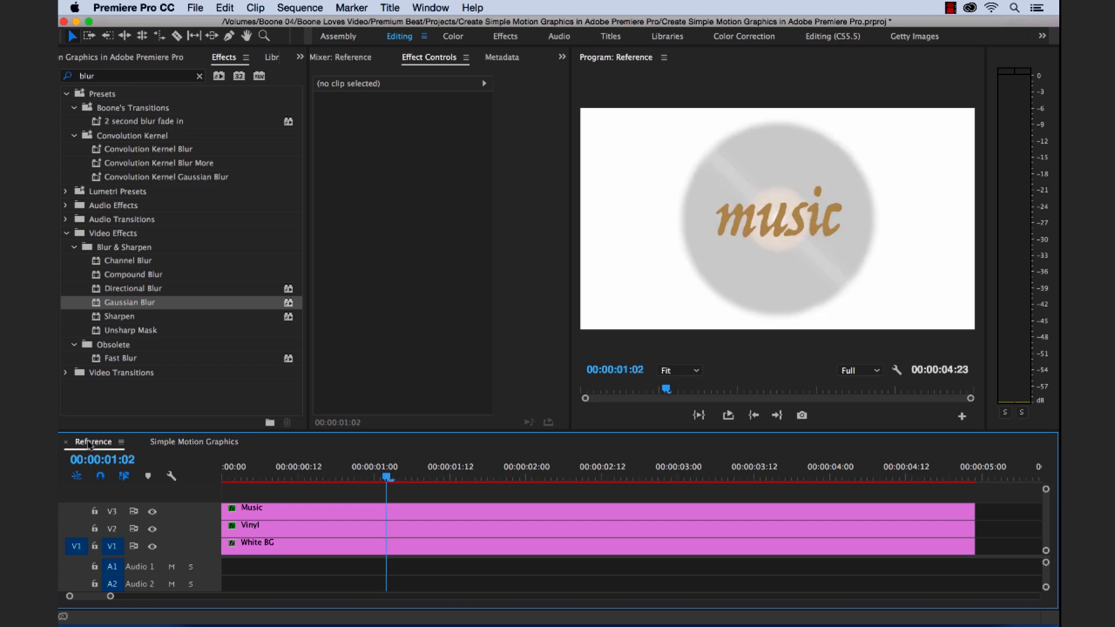
pyautogui.moveTo(342, 479); pyautogui.dragTo(227, 475)
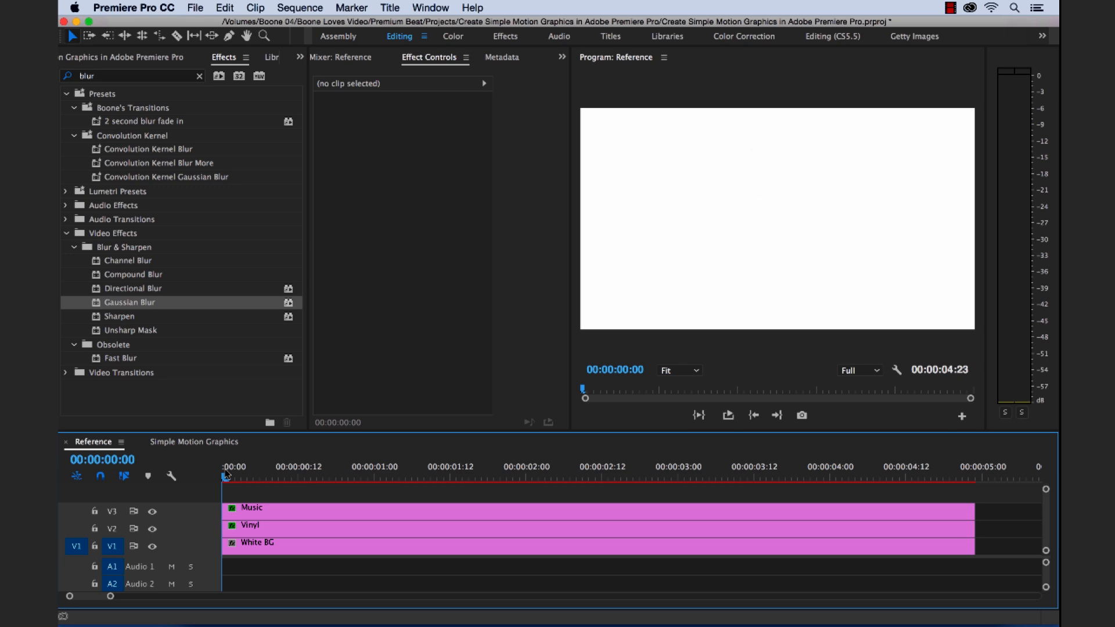
pyautogui.click(203, 444)
# Step: Set the Music title's font size to 300, center the text vertically and horizontally, and close the title
pyautogui.moveTo(383, 477); pyautogui.dragTo(362, 477)
pyautogui.click(322, 513)
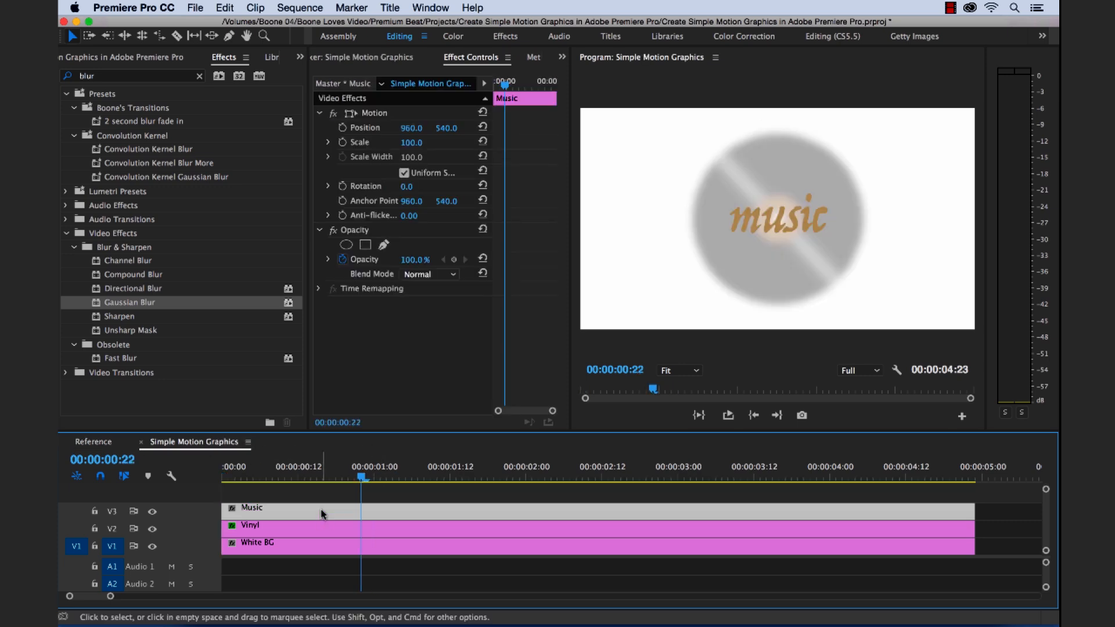
pyautogui.doubleClick(322, 513)
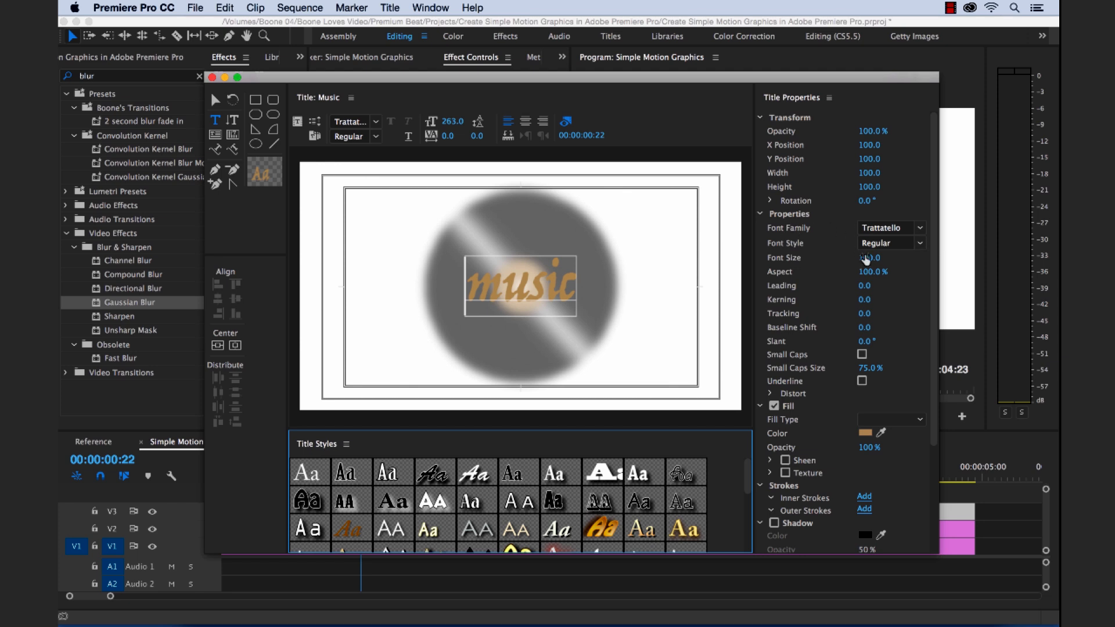
pyautogui.moveTo(871, 265); pyautogui.dragTo(807, 265)
pyautogui.press('super+z')
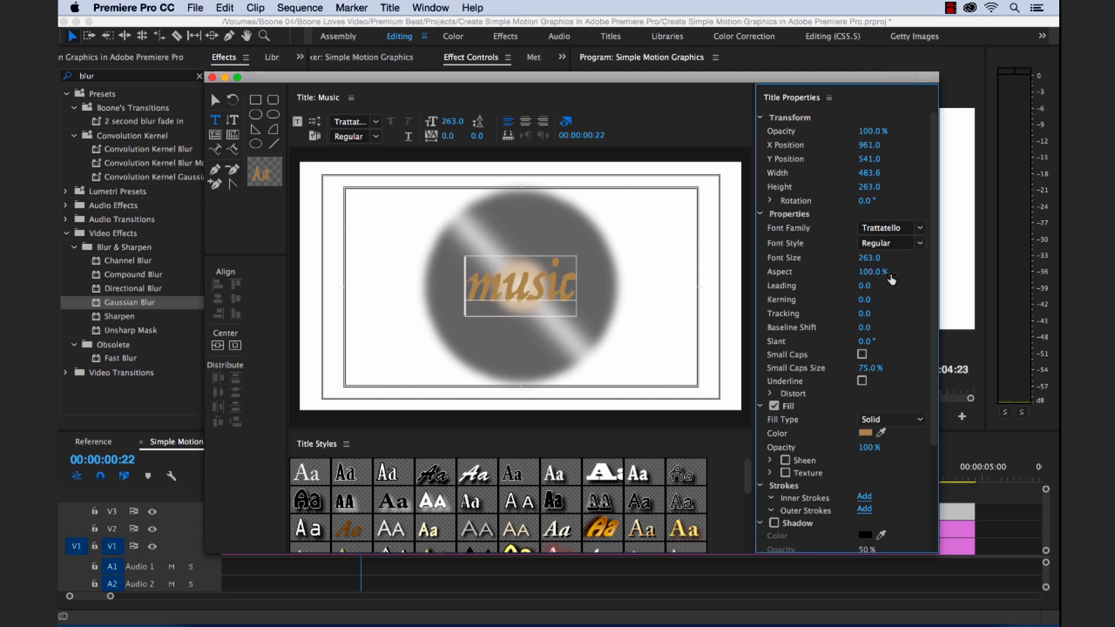
pyautogui.click(870, 259)
pyautogui.write('300')
pyautogui.press('Return')
pyautogui.click(235, 345)
pyautogui.click(217, 345)
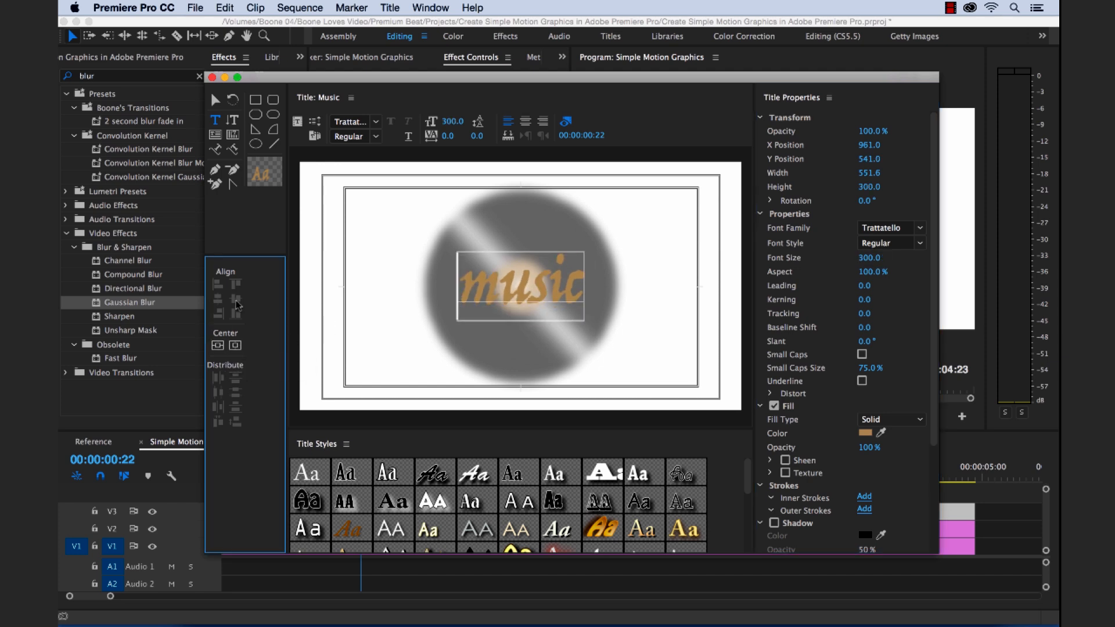
pyautogui.click(212, 78)
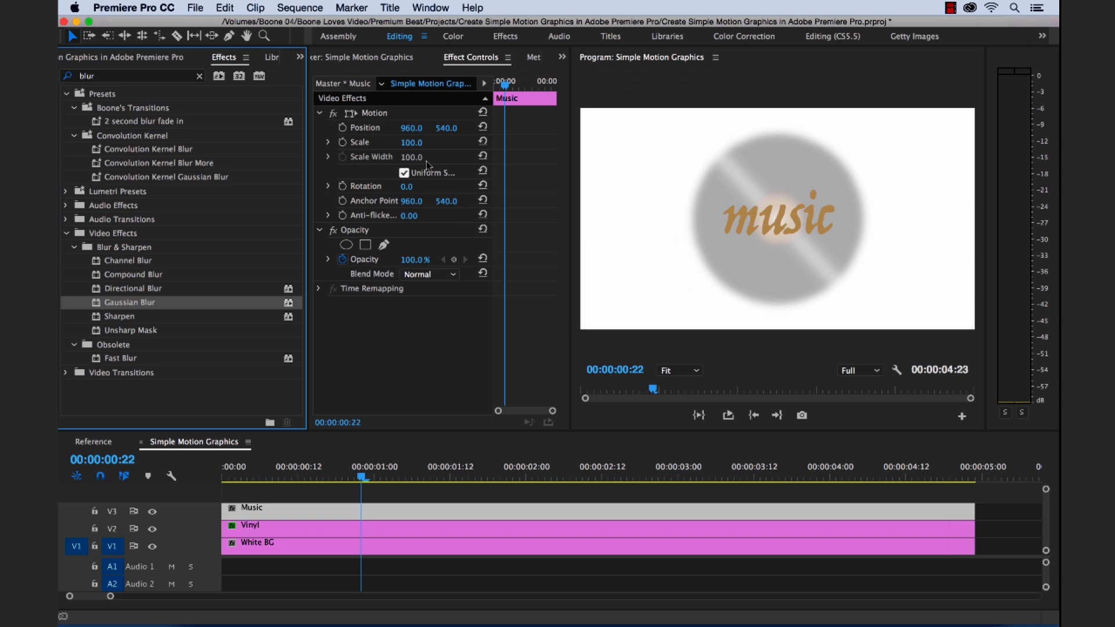
# Step: Move the playhead to the start of the Simple Motion Graphics sequence with the Music clip selected
pyautogui.click(431, 499)
pyautogui.click(389, 531)
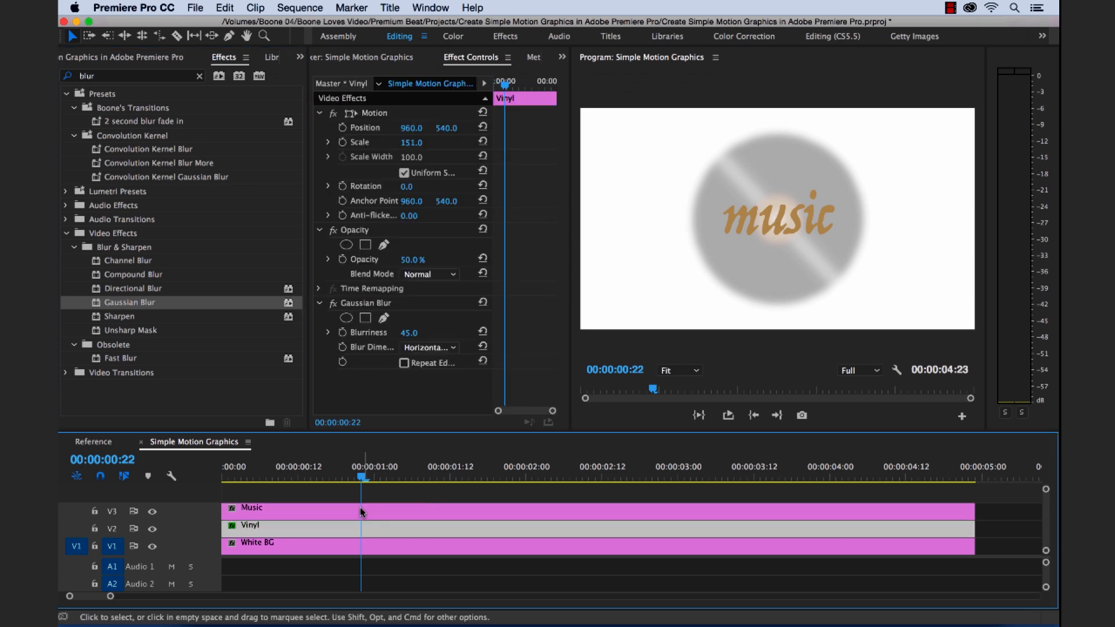
pyautogui.click(340, 511)
pyautogui.press('Home')
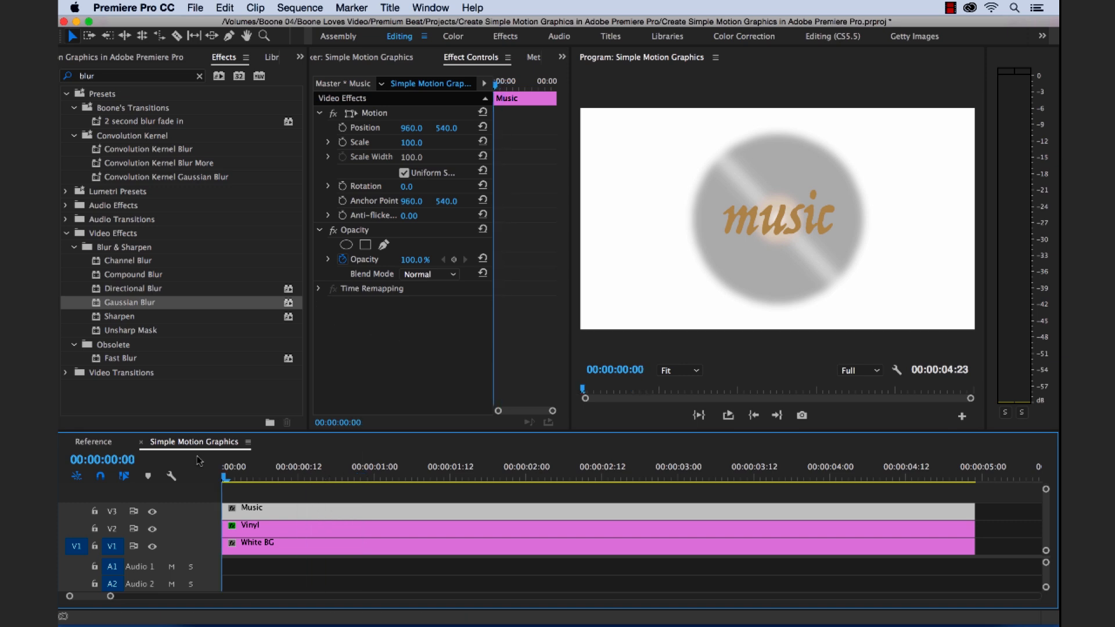
# Step: Clear the effects search and apply the Radial Wipe transition video effect to the Vinyl clip on V2
pyautogui.click(199, 76)
pyautogui.click(158, 76)
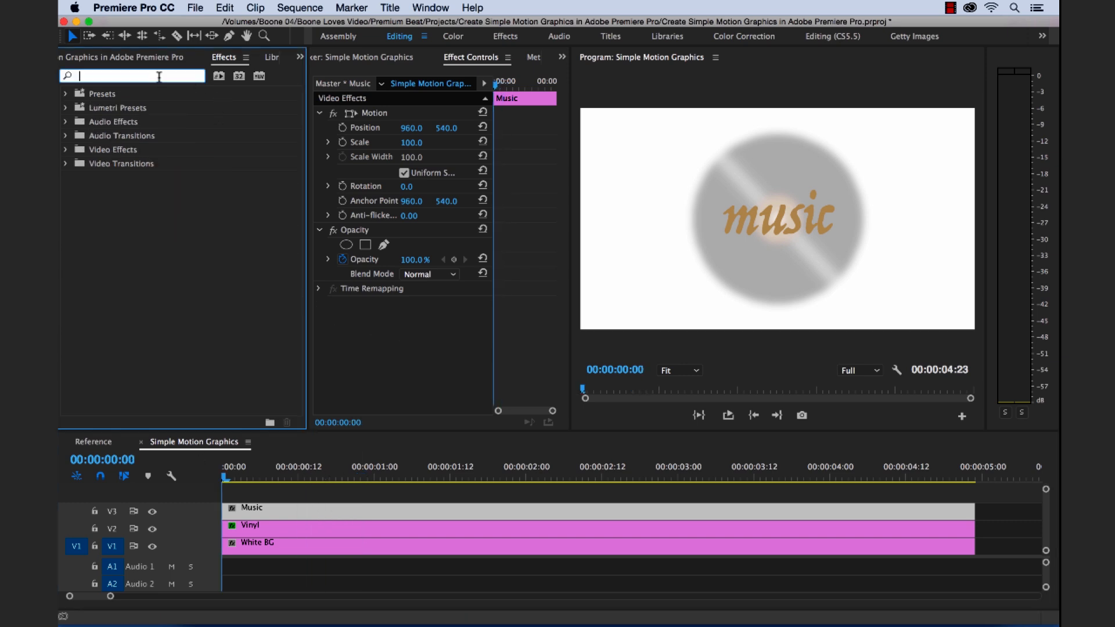
pyautogui.click(66, 150)
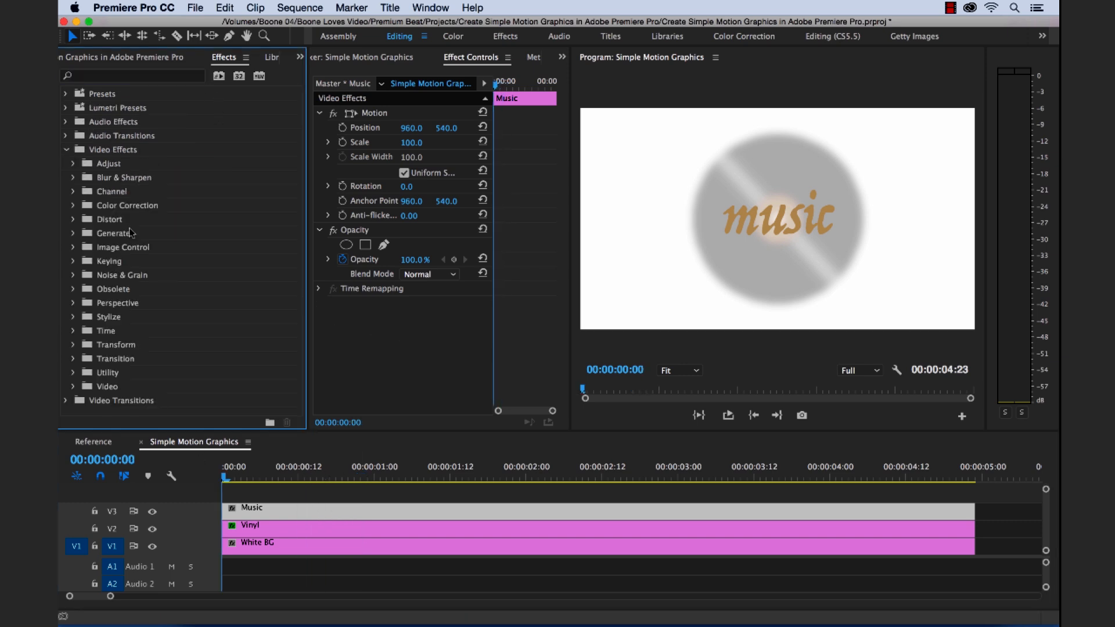
pyautogui.click(110, 358)
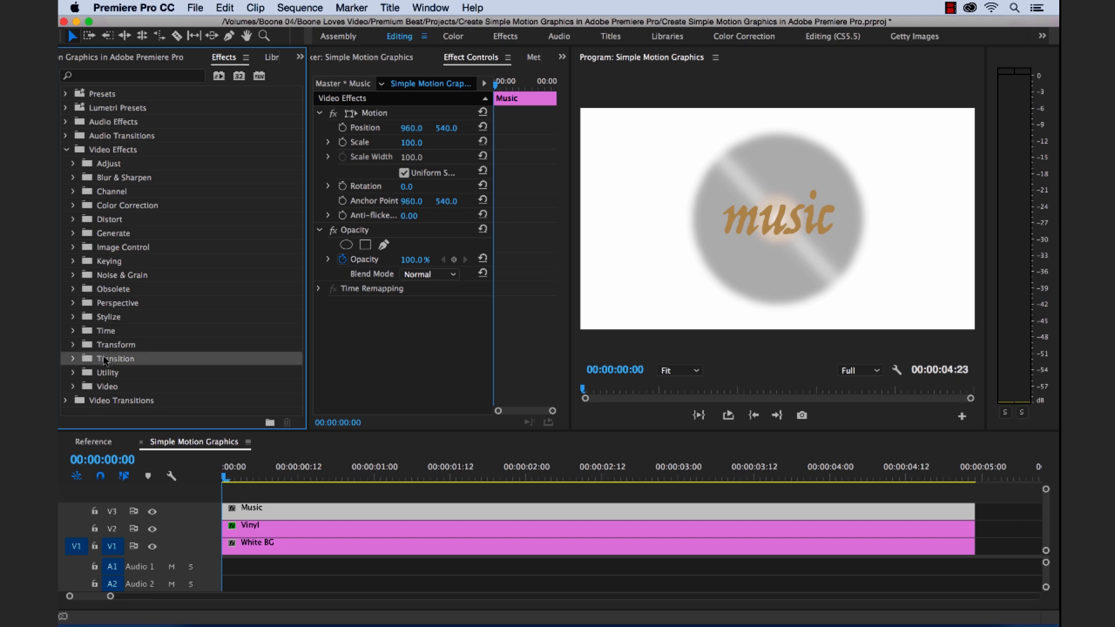
pyautogui.click(74, 359)
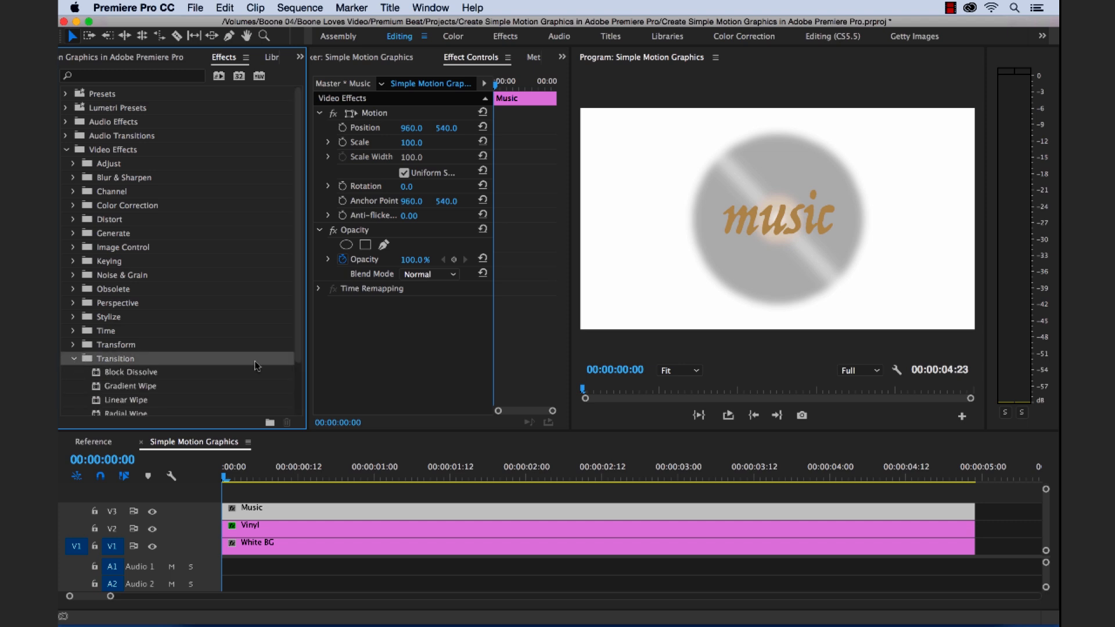
pyautogui.scroll(-3, 257, 366)
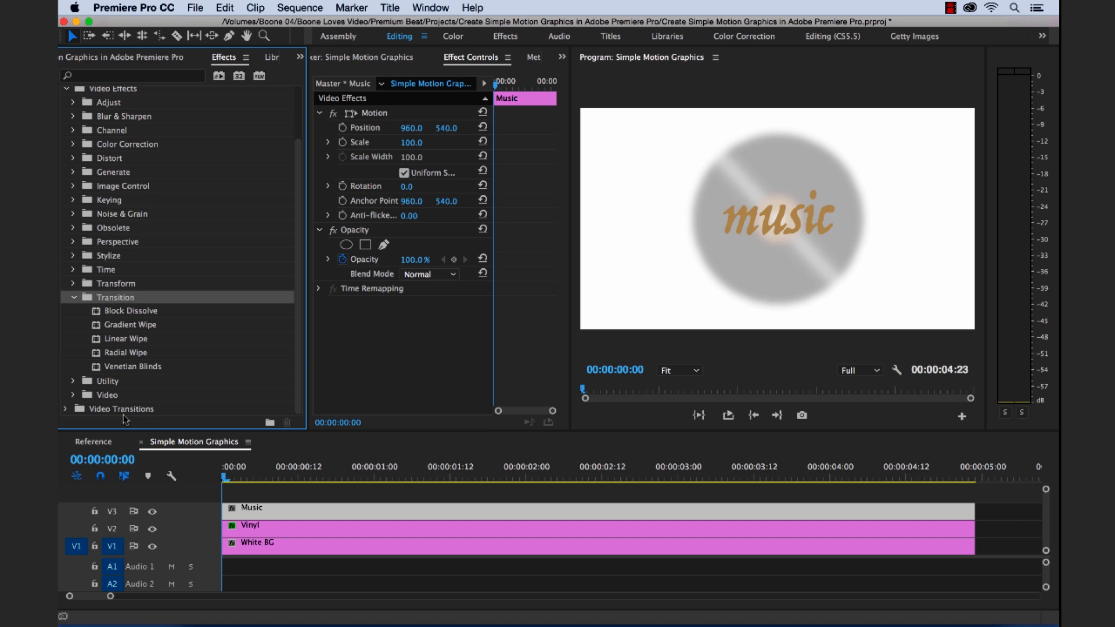
pyautogui.scroll(-5, 139, 396)
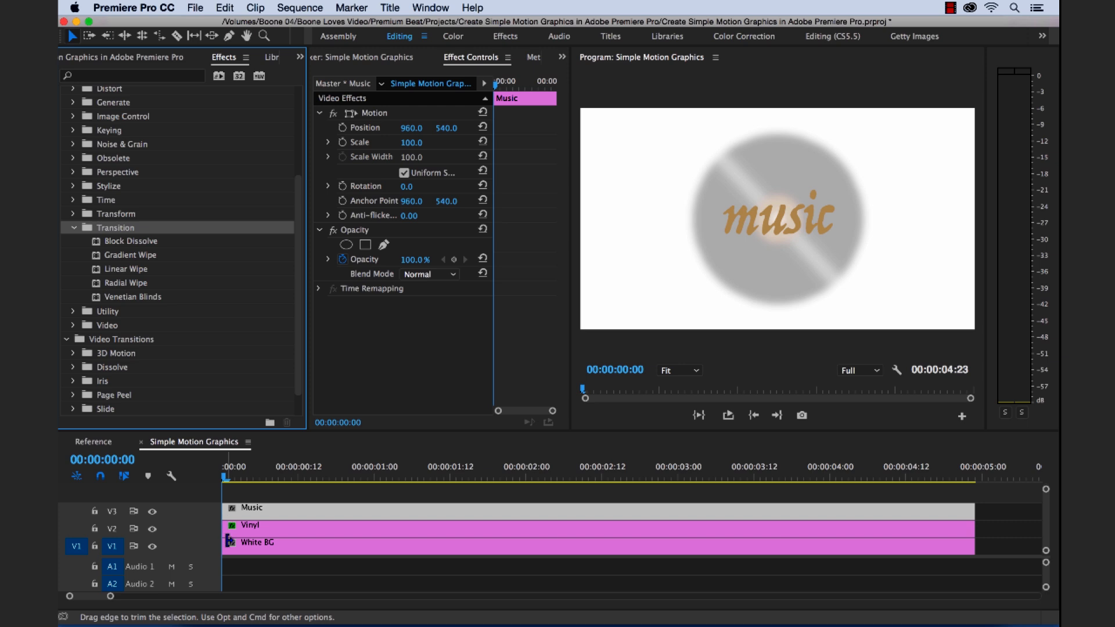
pyautogui.click(66, 341)
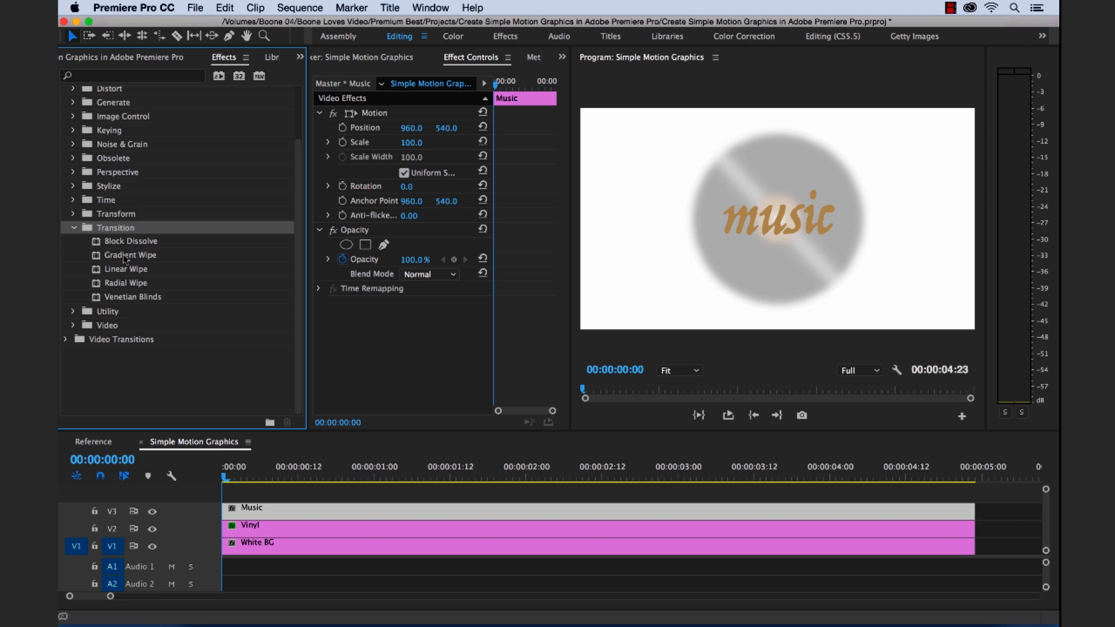
pyautogui.click(98, 287)
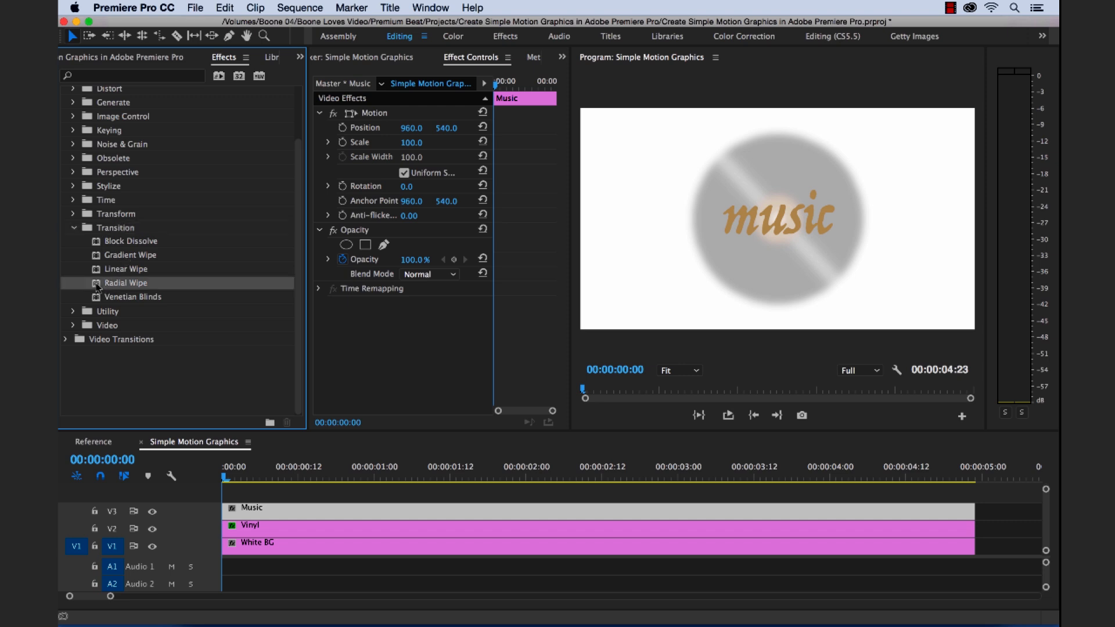
pyautogui.moveTo(190, 407); pyautogui.dragTo(248, 526)
pyautogui.click(281, 529)
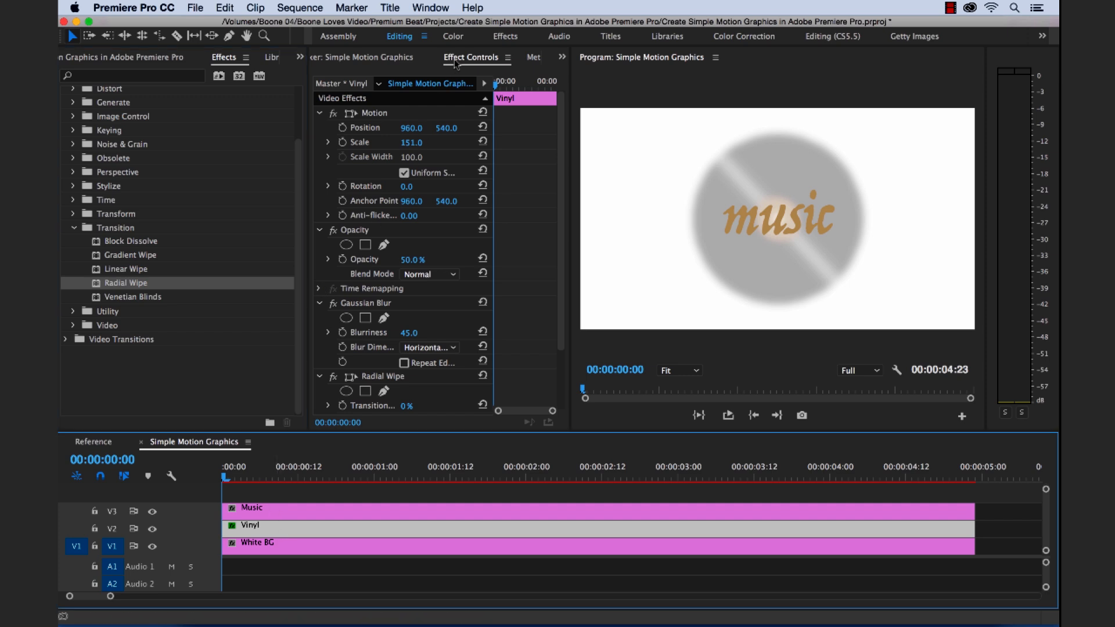
# Step: Widen the effect settings area and collapse the Vinyl clip's Motion, Opacity and Gaussian Blur settings
pyautogui.moveTo(570, 214); pyautogui.dragTo(605, 211)
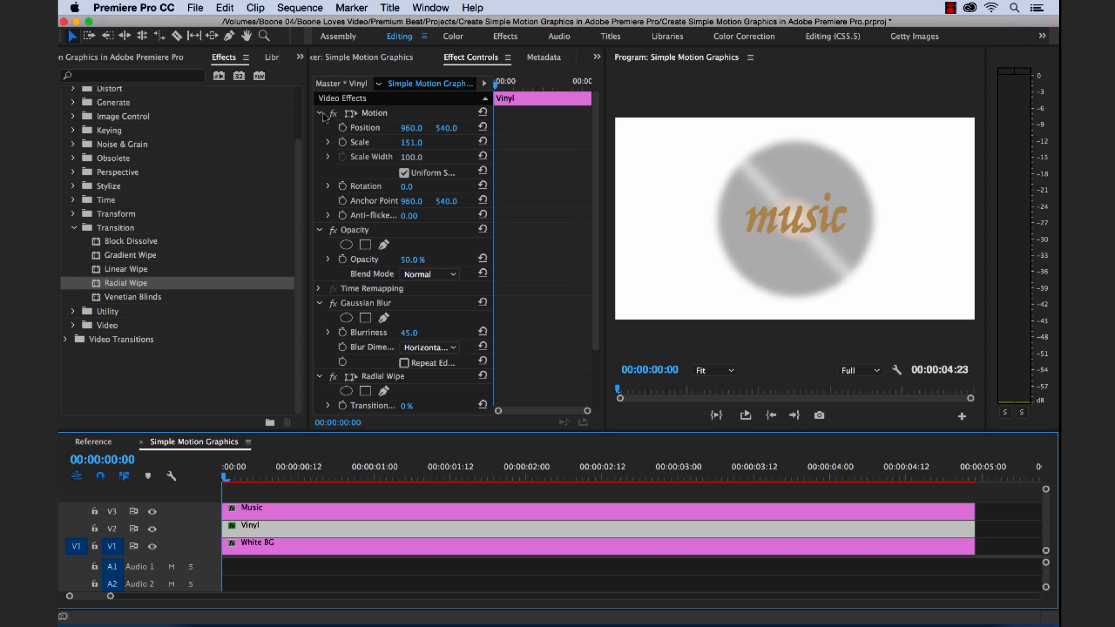
pyautogui.click(319, 114)
pyautogui.click(319, 128)
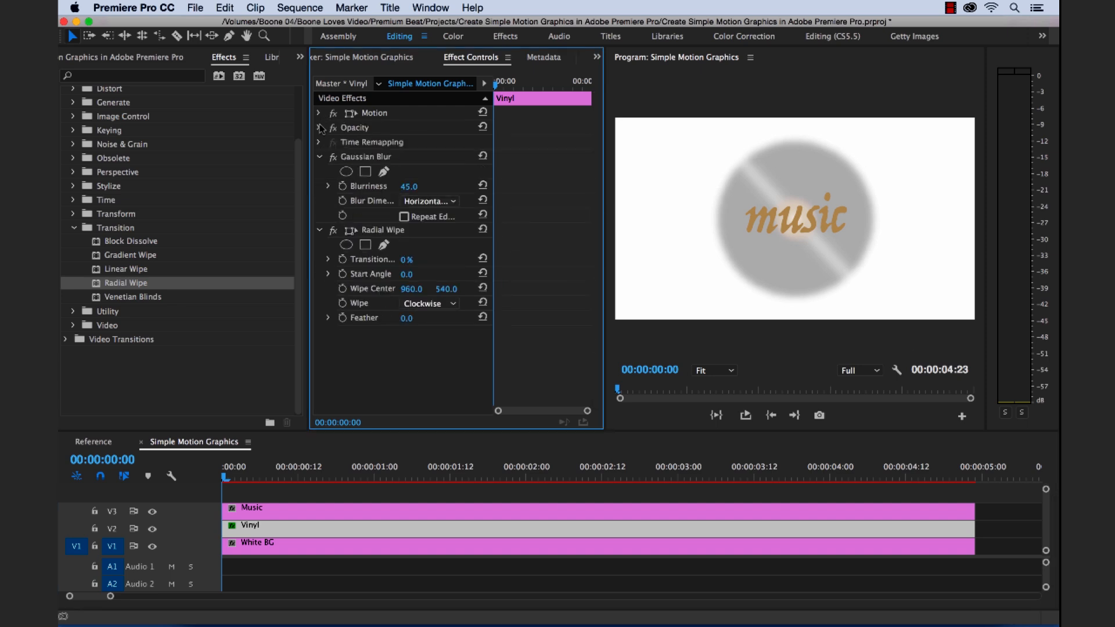
pyautogui.click(319, 157)
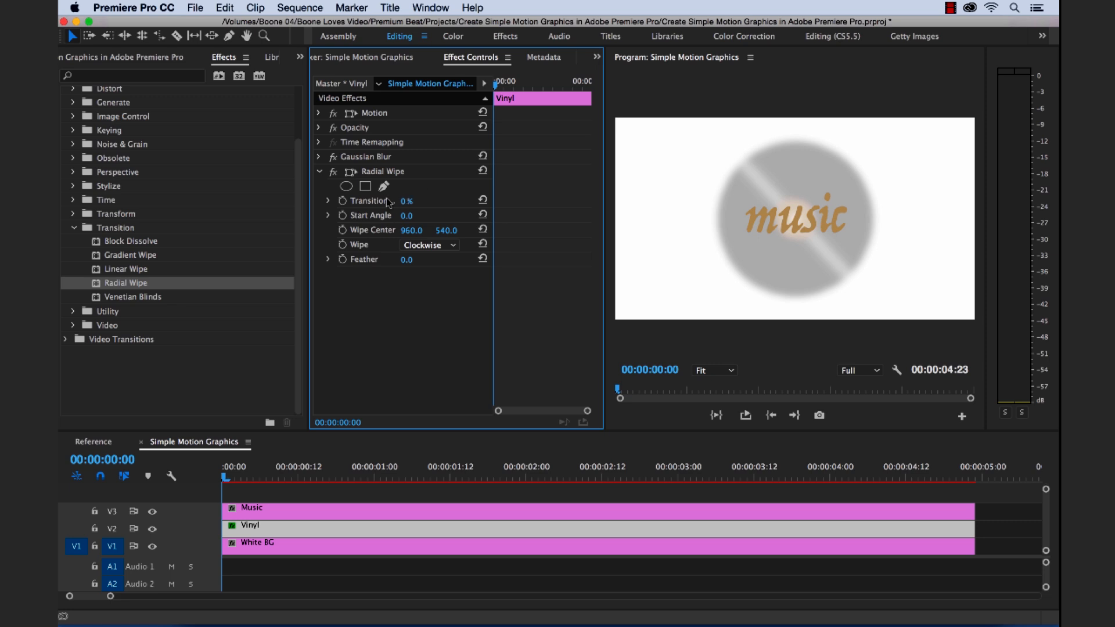
# Step: Set the Vinyl's Radial Wipe center to 1001, 590 and its feather to 10, with the transition completion at 11%
pyautogui.moveTo(407, 200); pyautogui.dragTo(445, 201)
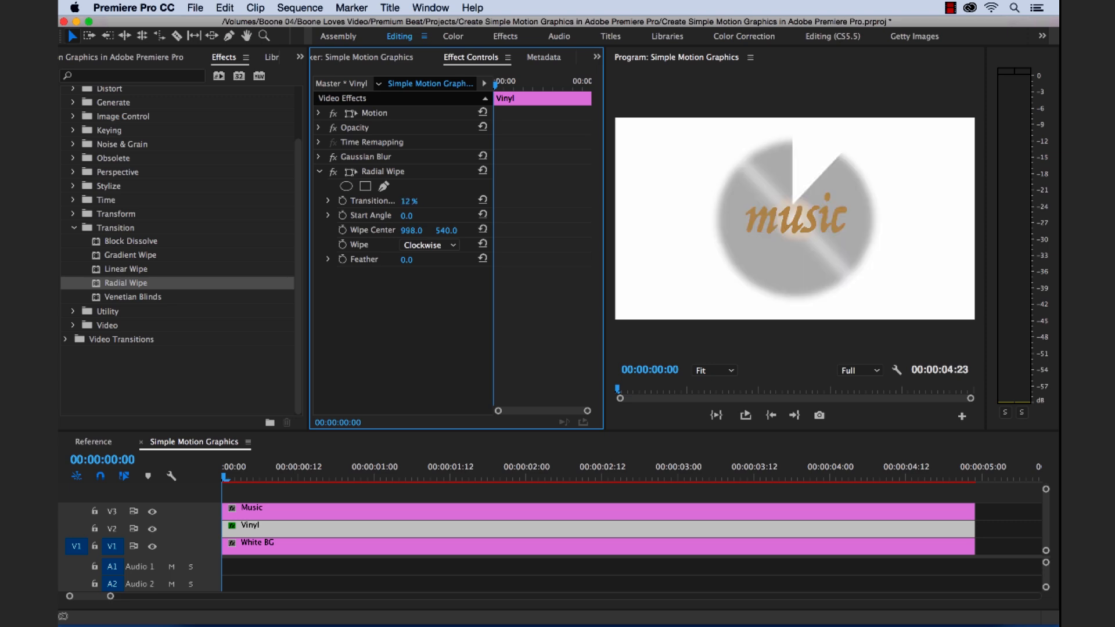
pyautogui.moveTo(432, 231); pyautogui.dragTo(456, 230)
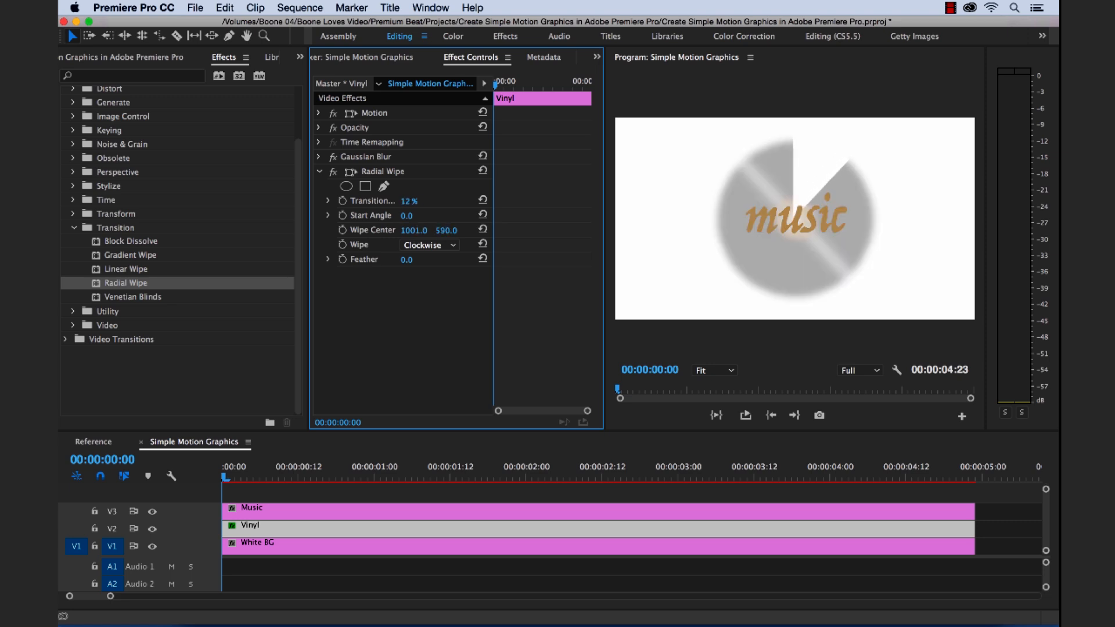
pyautogui.moveTo(404, 203)
pyautogui.mouseDown()
pyautogui.moveTo(437, 204)
pyautogui.moveTo(401, 203)
pyautogui.moveTo(421, 214)
pyautogui.mouseUp()
pyautogui.click(407, 261)
pyautogui.write('10')
pyautogui.press('Return')
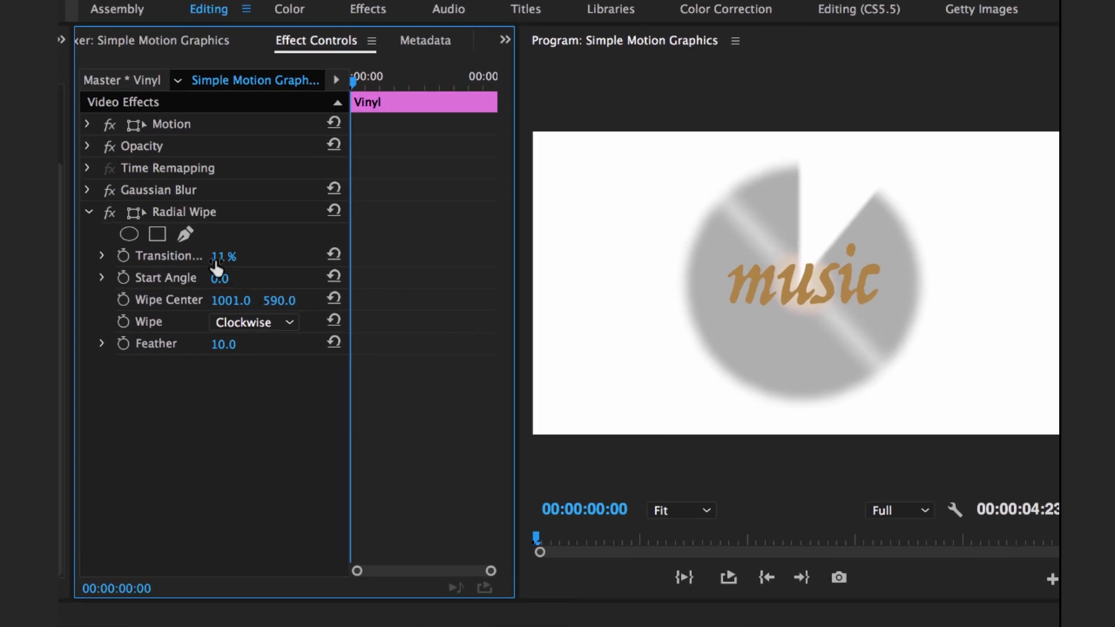
# Step: Preview a larger Radial Wipe opening and set the transition completion to 0%
pyautogui.moveTo(221, 256); pyautogui.dragTo(233, 256)
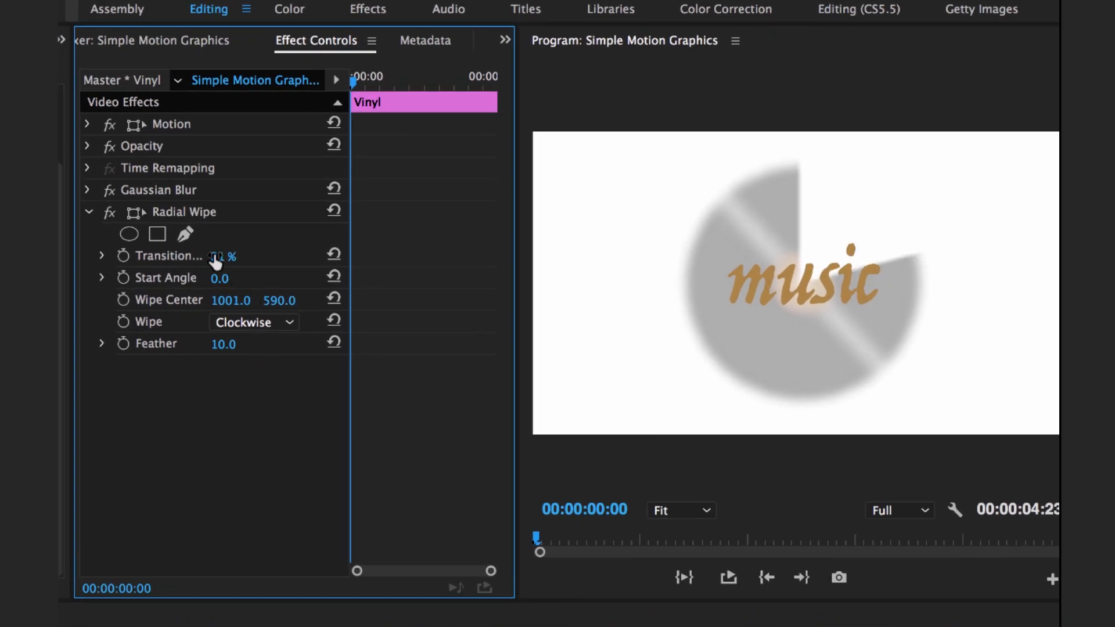
pyautogui.click(237, 254)
pyautogui.write('0')
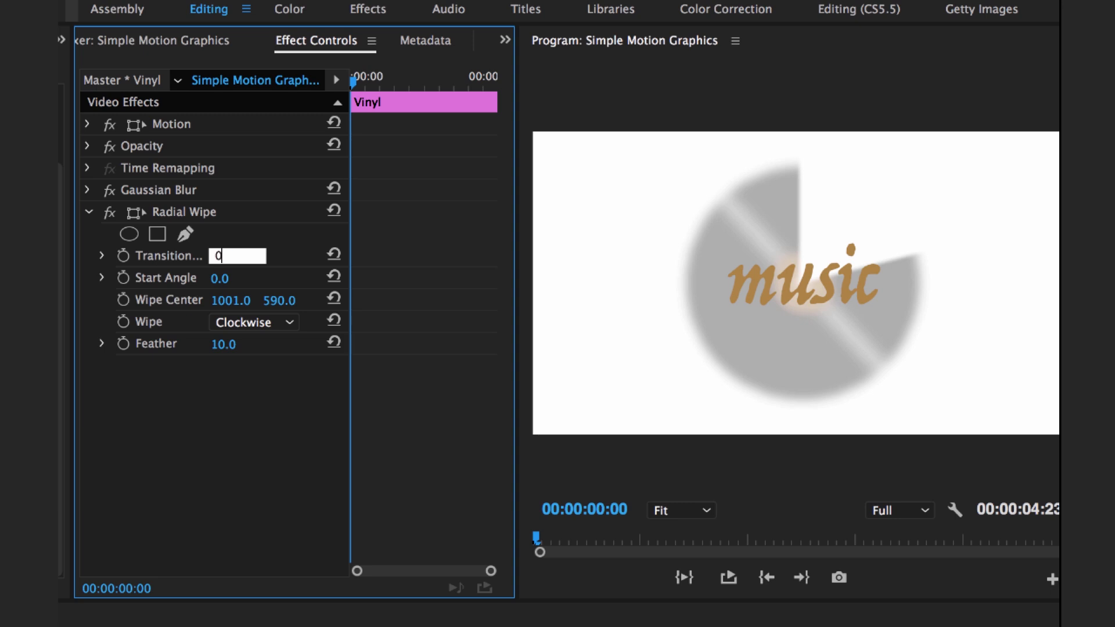
pyautogui.press('Return')
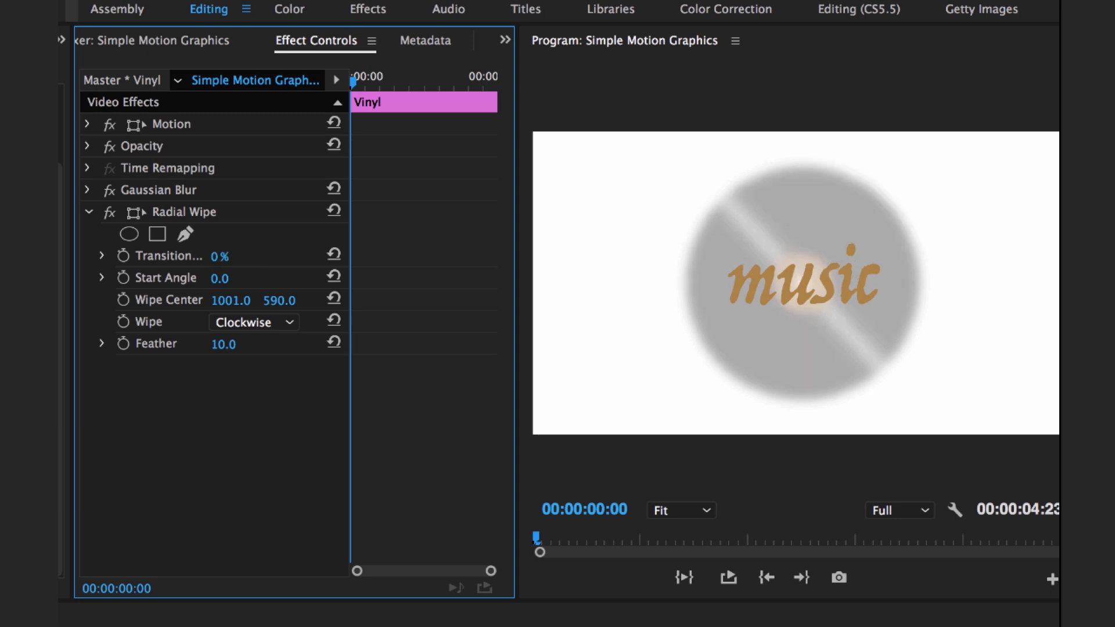
# Step: Keyframe the Radial Wipe's transition completion from 100% at the start of the Vinyl clip to 0% at 00:00:01:01
pyautogui.click(122, 255)
pyautogui.moveTo(352, 255); pyautogui.dragTo(396, 250)
pyautogui.moveTo(372, 83)
pyautogui.mouseDown()
pyautogui.moveTo(408, 86)
pyautogui.moveTo(385, 93)
pyautogui.mouseUp()
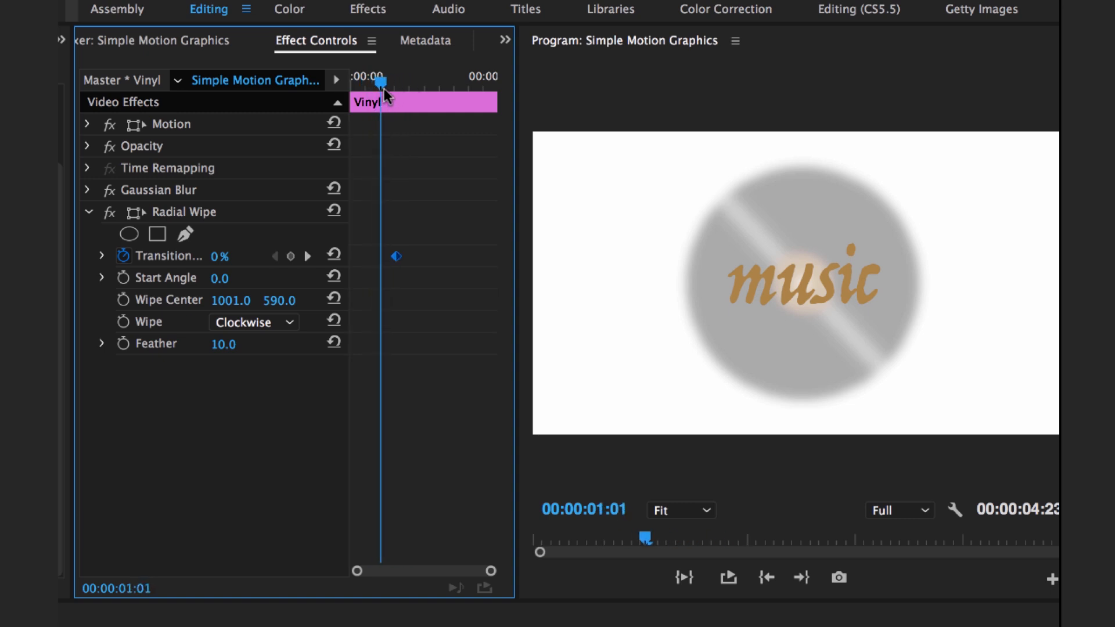
pyautogui.moveTo(395, 256); pyautogui.dragTo(380, 256)
pyautogui.moveTo(378, 85); pyautogui.dragTo(337, 99)
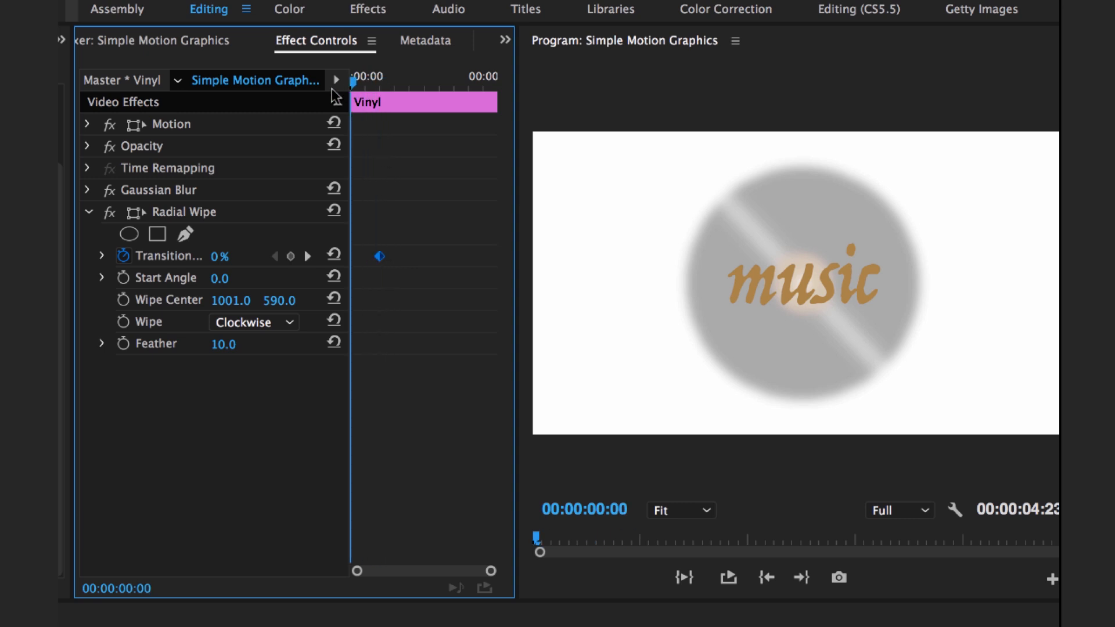
pyautogui.moveTo(219, 256); pyautogui.dragTo(277, 256)
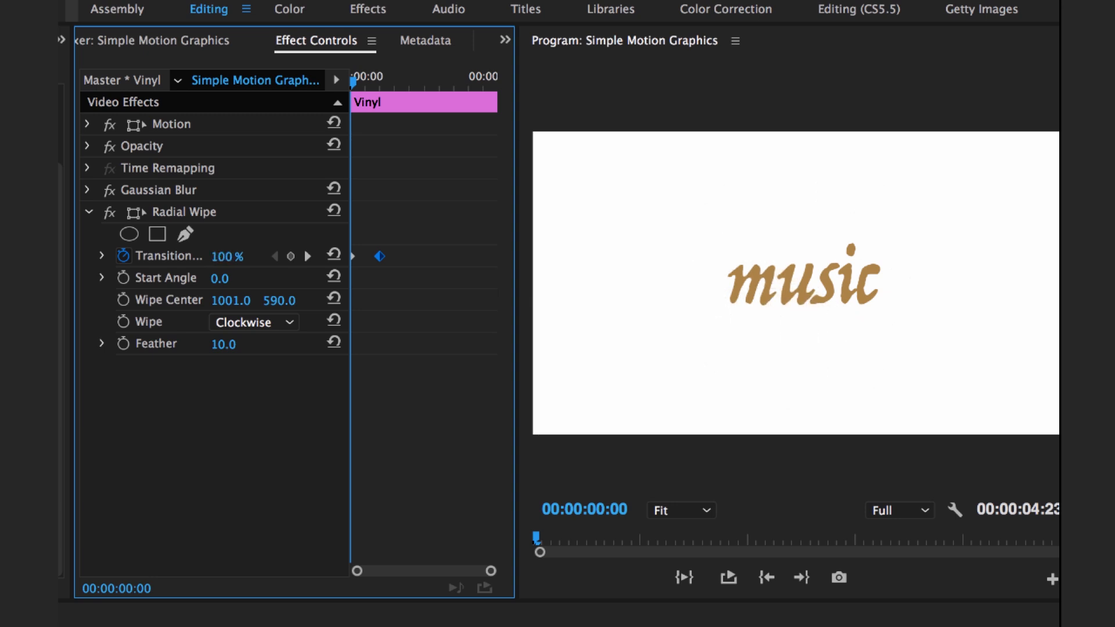
# Step: Play the Vinyl's wipe animation and scrub back through it to 00:00:00:08
pyautogui.click(434, 351)
pyautogui.press('space')
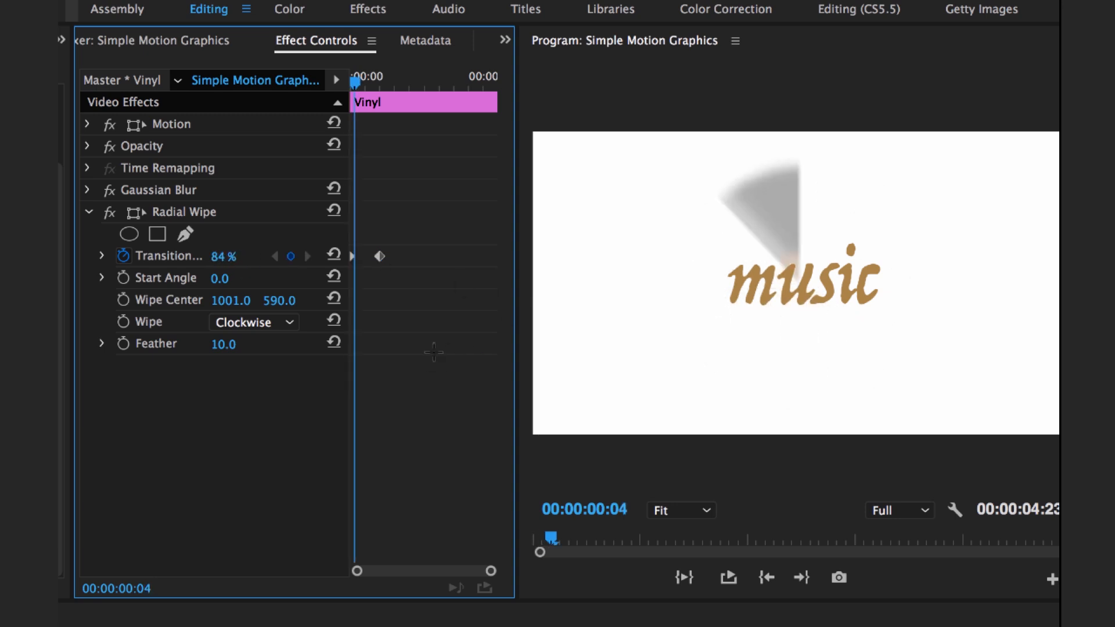
pyautogui.moveTo(387, 79); pyautogui.dragTo(365, 90)
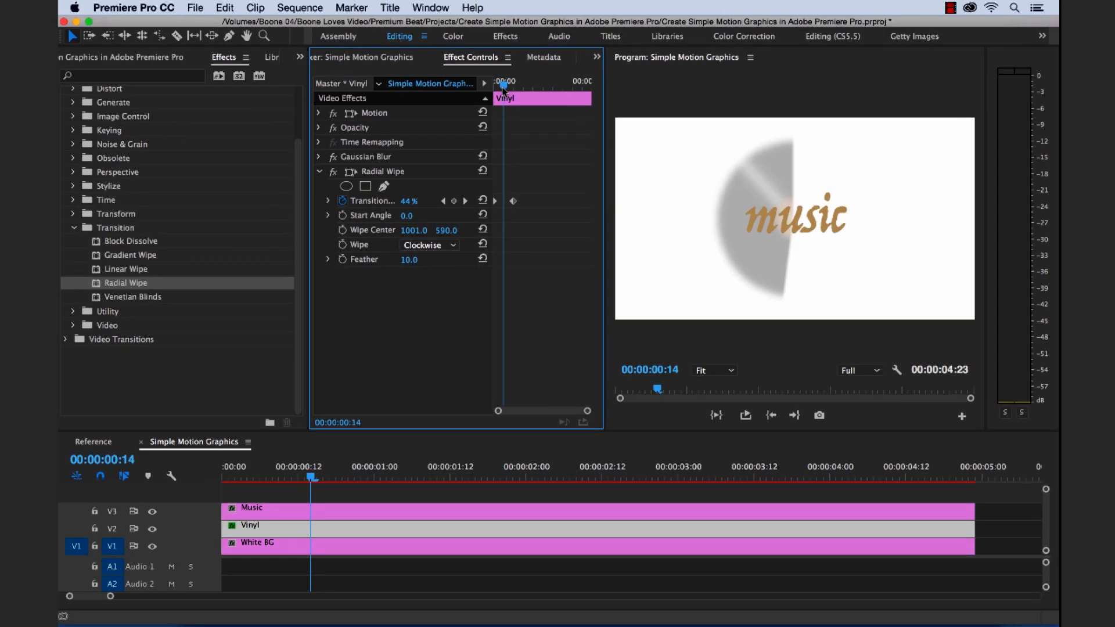
pyautogui.moveTo(503, 90); pyautogui.dragTo(501, 92)
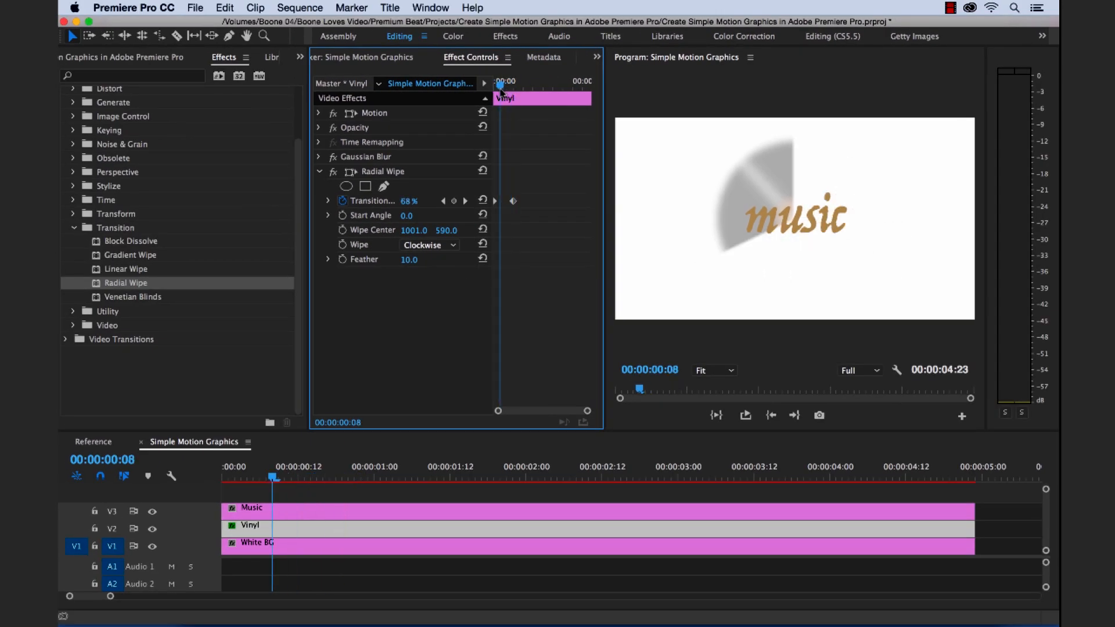
# Step: Apply the Venetian Blinds transition video effect to the Music clip on V3
pyautogui.click(137, 301)
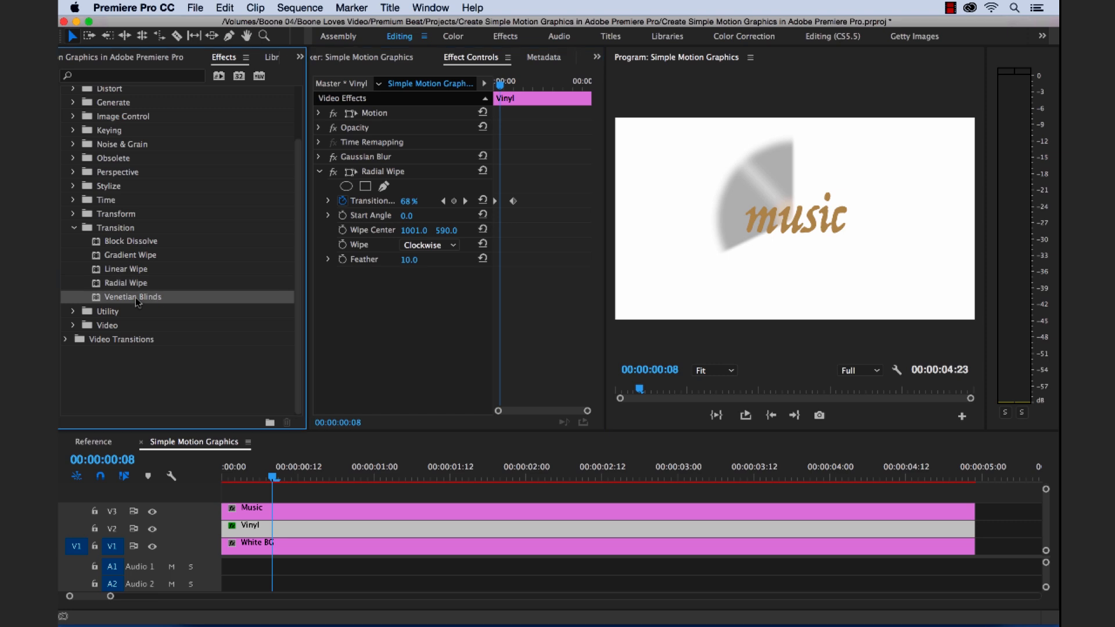
pyautogui.moveTo(268, 482); pyautogui.dragTo(265, 509)
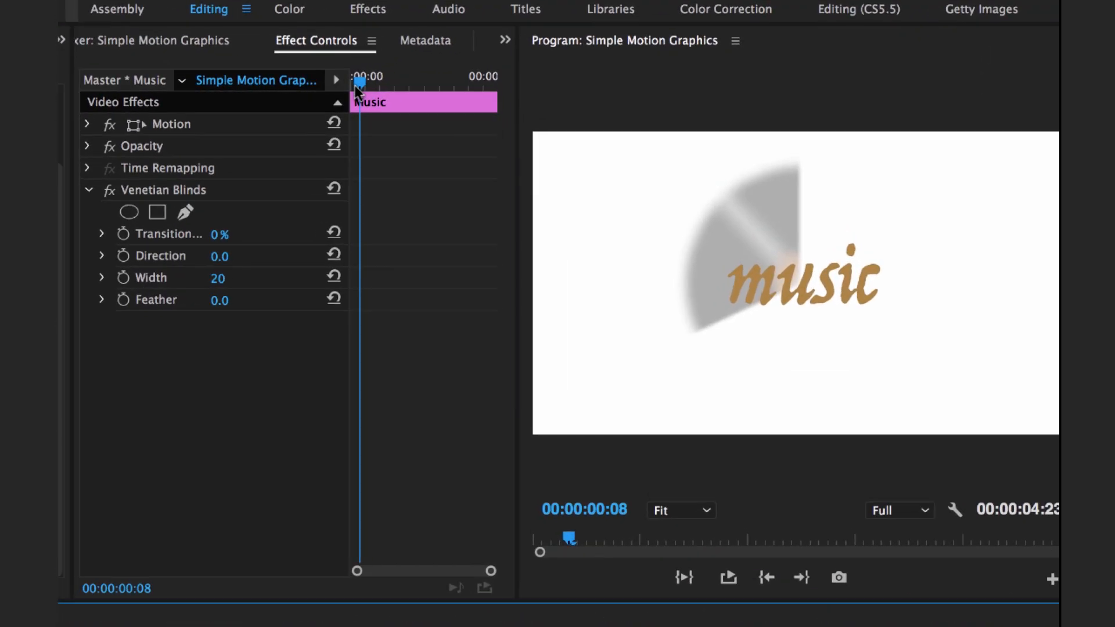
pyautogui.click(500, 86)
# Step: Keyframe the Music clip's Venetian Blinds transition completion from 100% at 00:00:00:11 to 0% at 00:00:01:00
pyautogui.moveTo(363, 84)
pyautogui.mouseDown()
pyautogui.moveTo(381, 84)
pyautogui.moveTo(367, 86)
pyautogui.mouseUp()
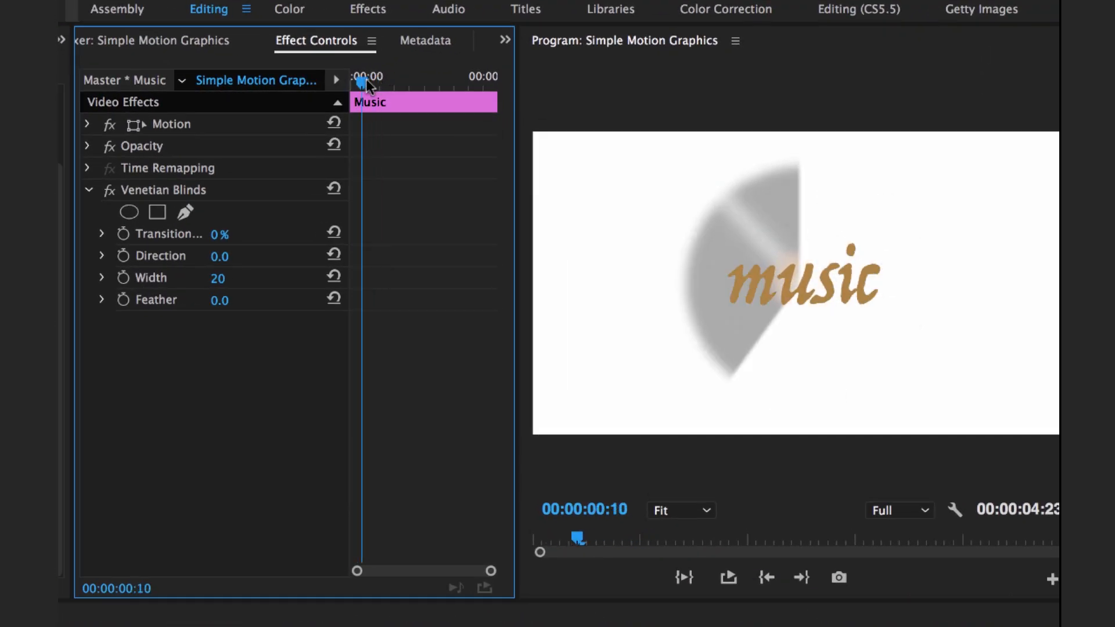
pyautogui.moveTo(219, 235)
pyautogui.mouseDown()
pyautogui.moveTo(253, 235)
pyautogui.moveTo(218, 235)
pyautogui.mouseUp()
pyautogui.click(122, 236)
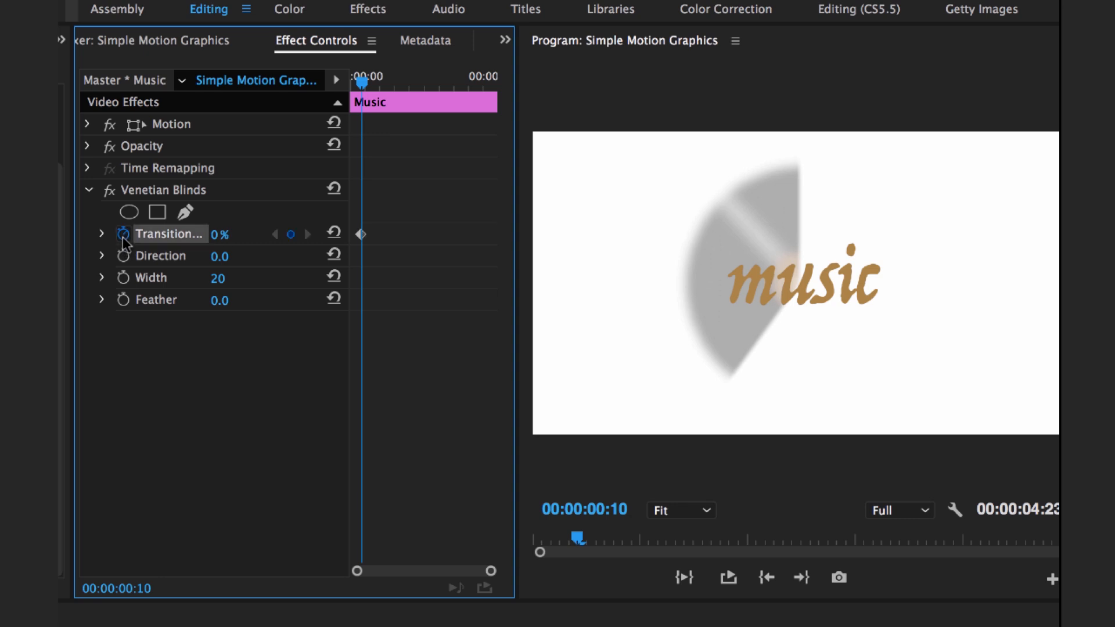
pyautogui.moveTo(368, 85); pyautogui.dragTo(380, 81)
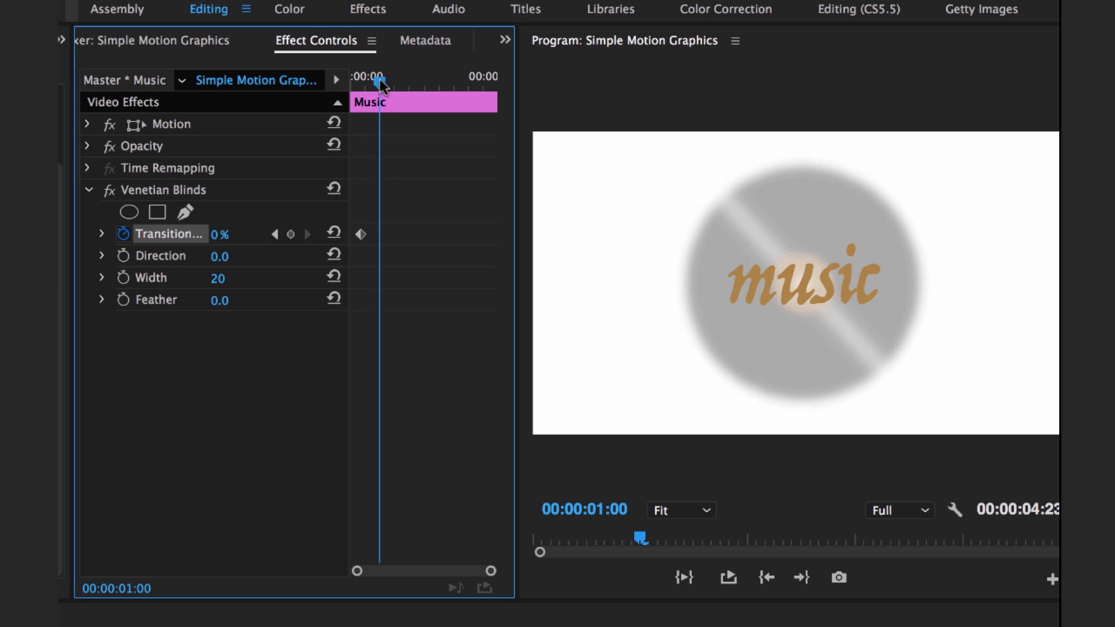
pyautogui.moveTo(361, 233); pyautogui.dragTo(383, 238)
pyautogui.moveTo(374, 82); pyautogui.dragTo(360, 82)
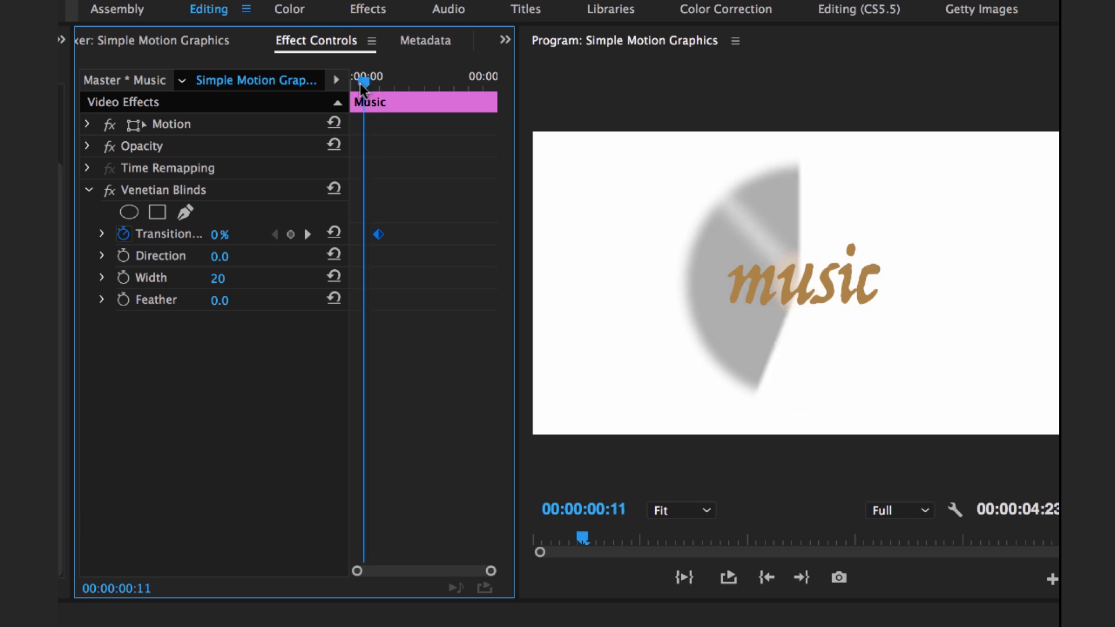
pyautogui.moveTo(220, 234); pyautogui.dragTo(239, 237)
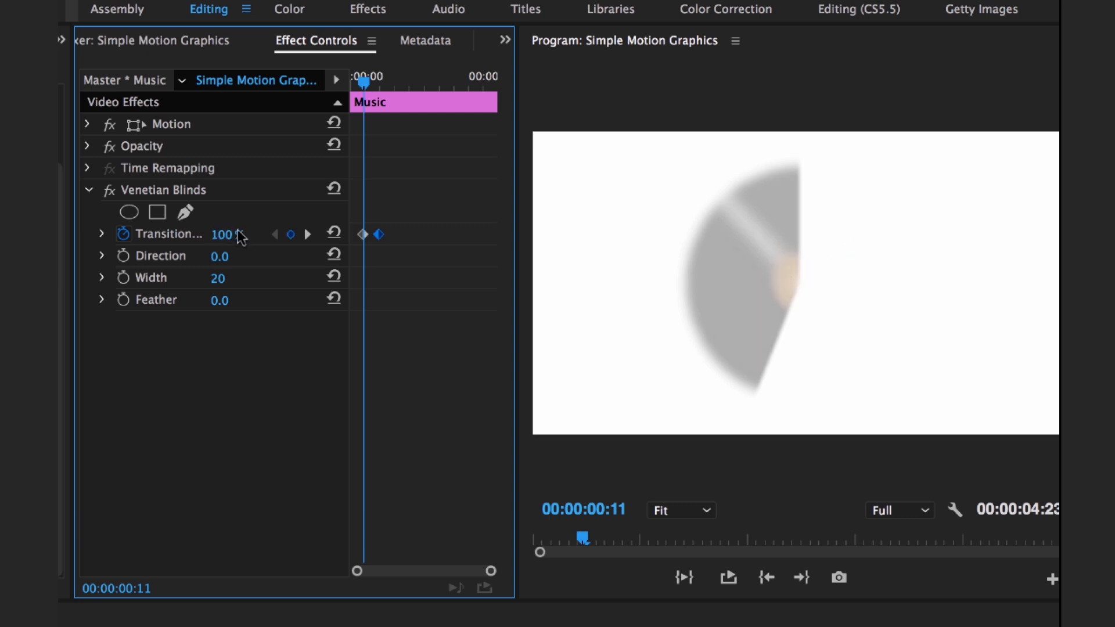
# Step: Deselect the clips and play the sequence from its start, forward and in reverse, to review both wipe animations
pyautogui.click(404, 384)
pyautogui.moveTo(362, 88); pyautogui.dragTo(328, 94)
pyautogui.click(557, 617)
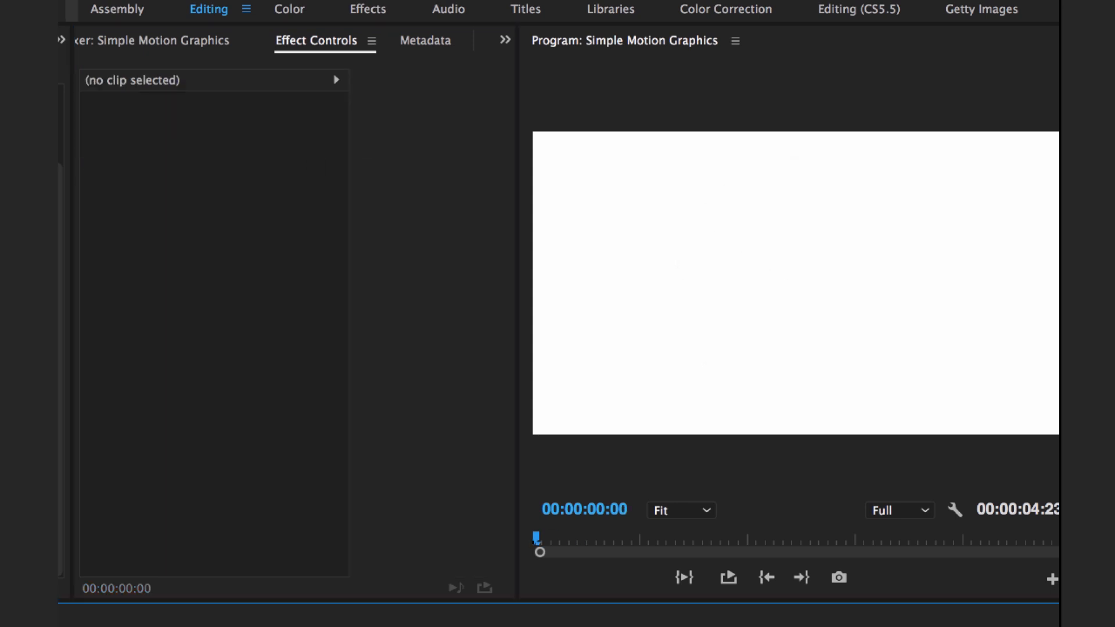
pyautogui.press('space')
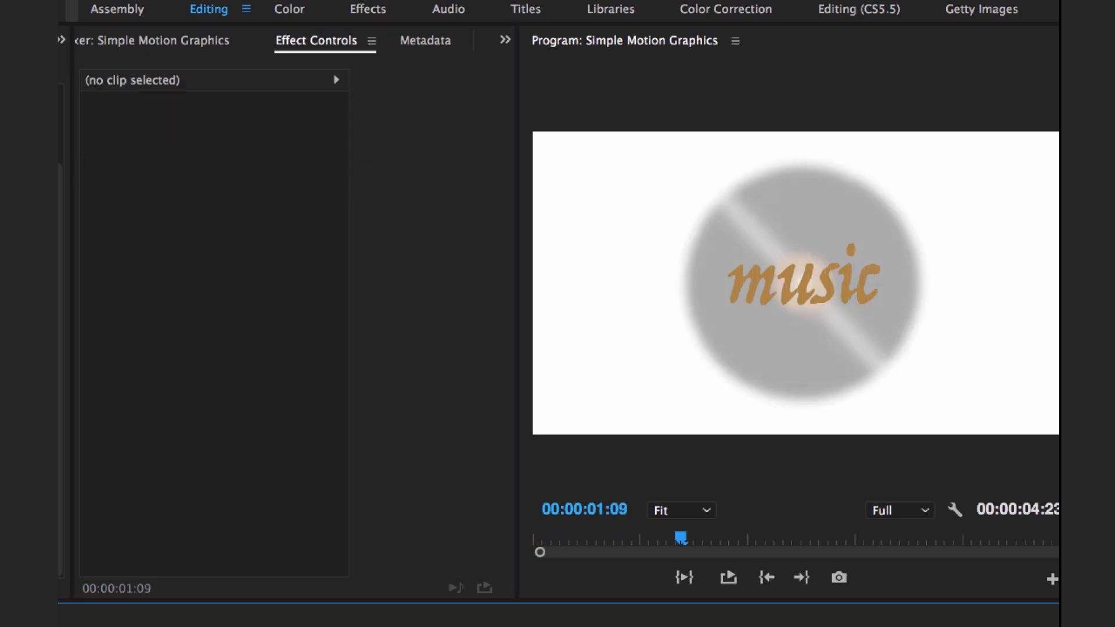
pyautogui.press('j')
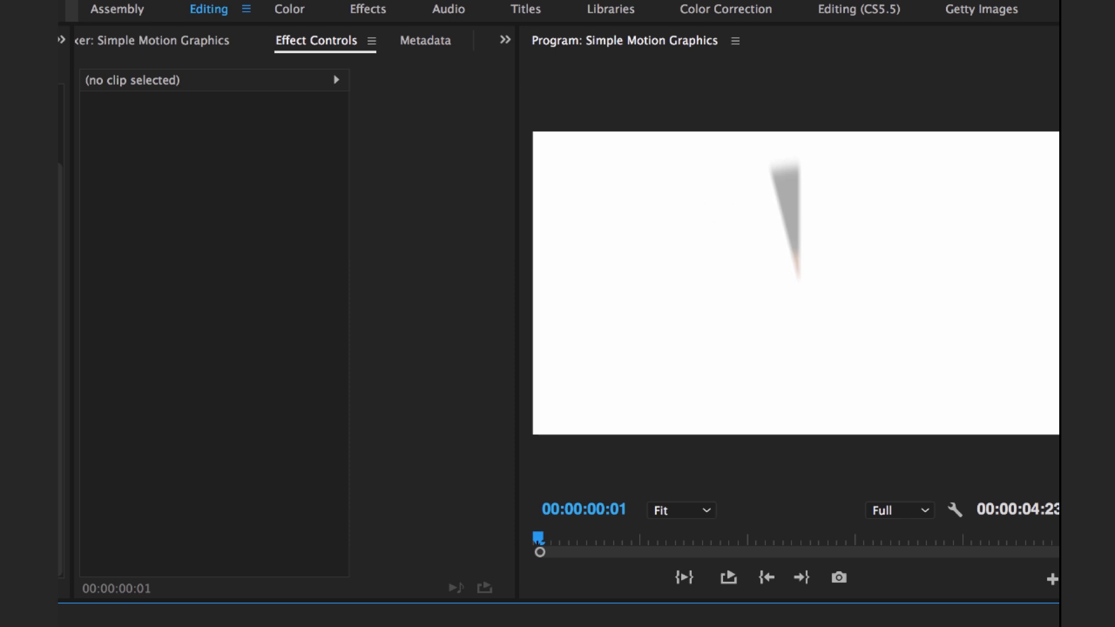
pyautogui.press('space')
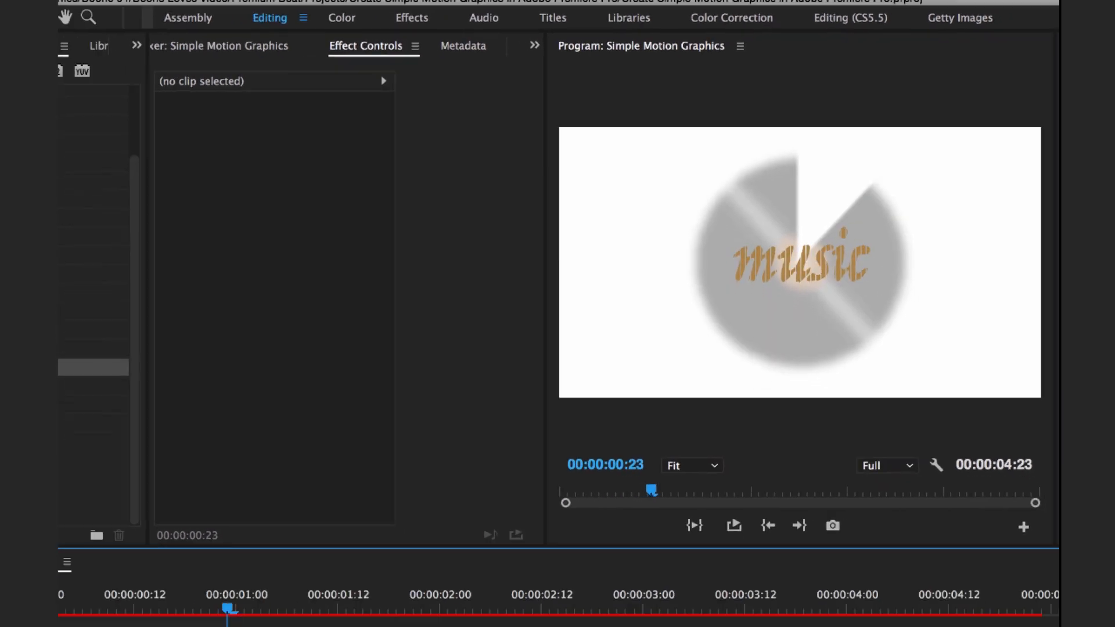
pyautogui.press('space')
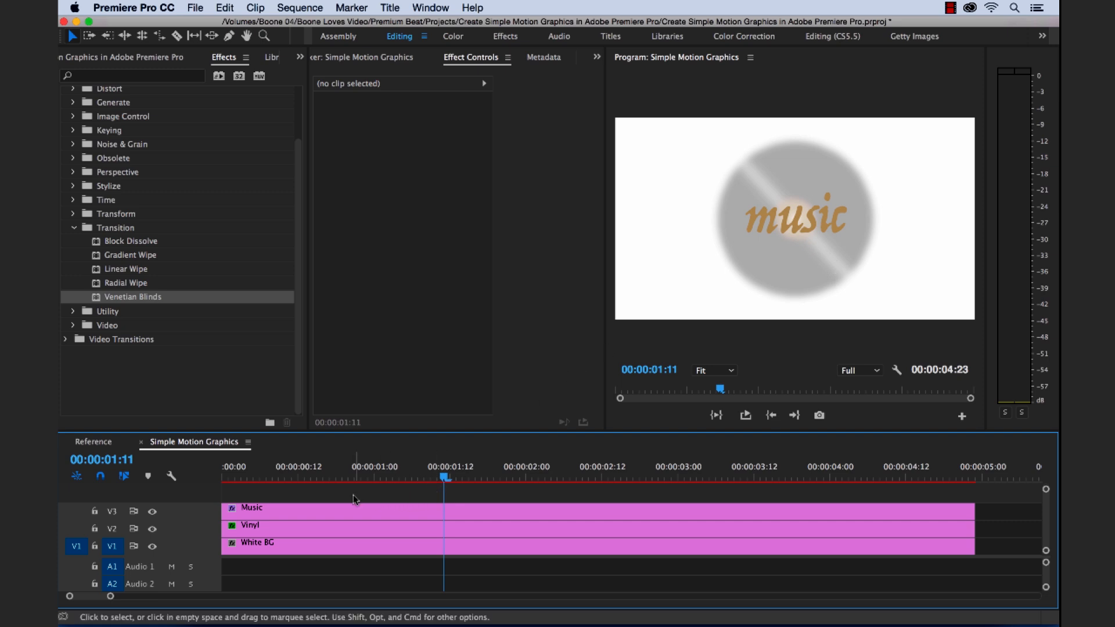
# Step: Apply Ease Out to the Music clip's first Venetian Blinds completion keyframe and Ease In to its second one
pyautogui.click(386, 511)
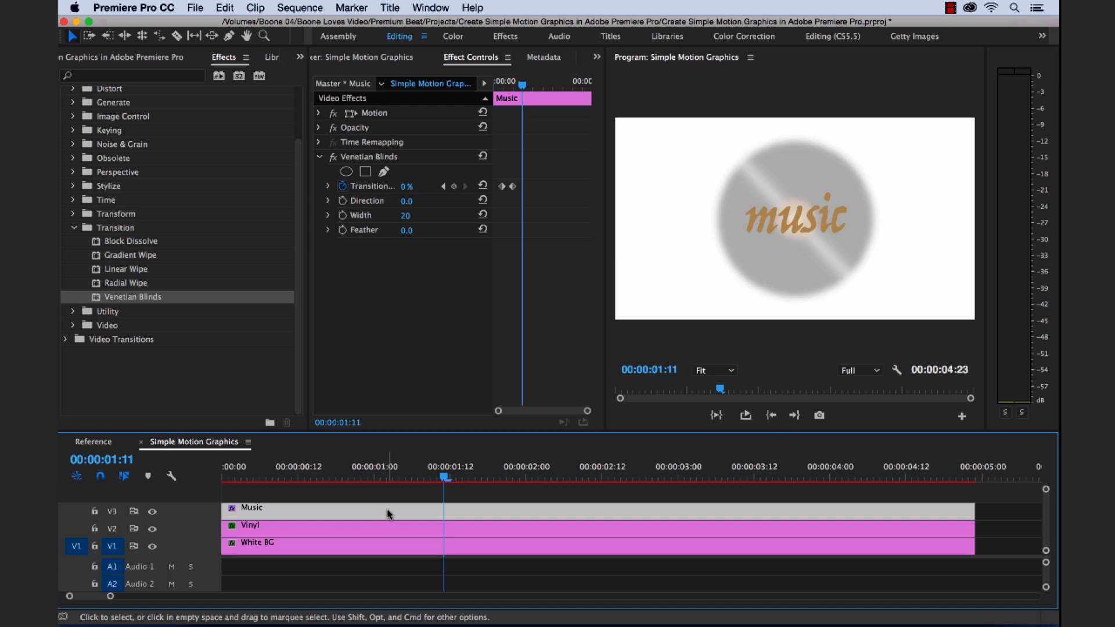
pyautogui.click(526, 222)
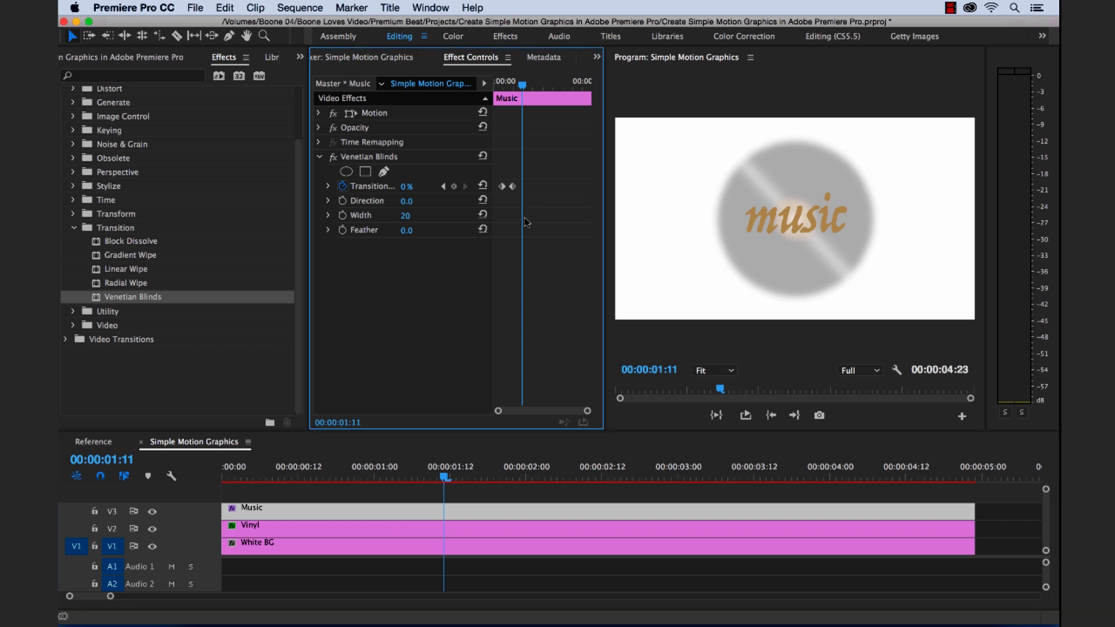
pyautogui.click(506, 86)
pyautogui.press('=')
pyautogui.press('=')
pyautogui.click(512, 187)
pyautogui.rightClick(512, 187)
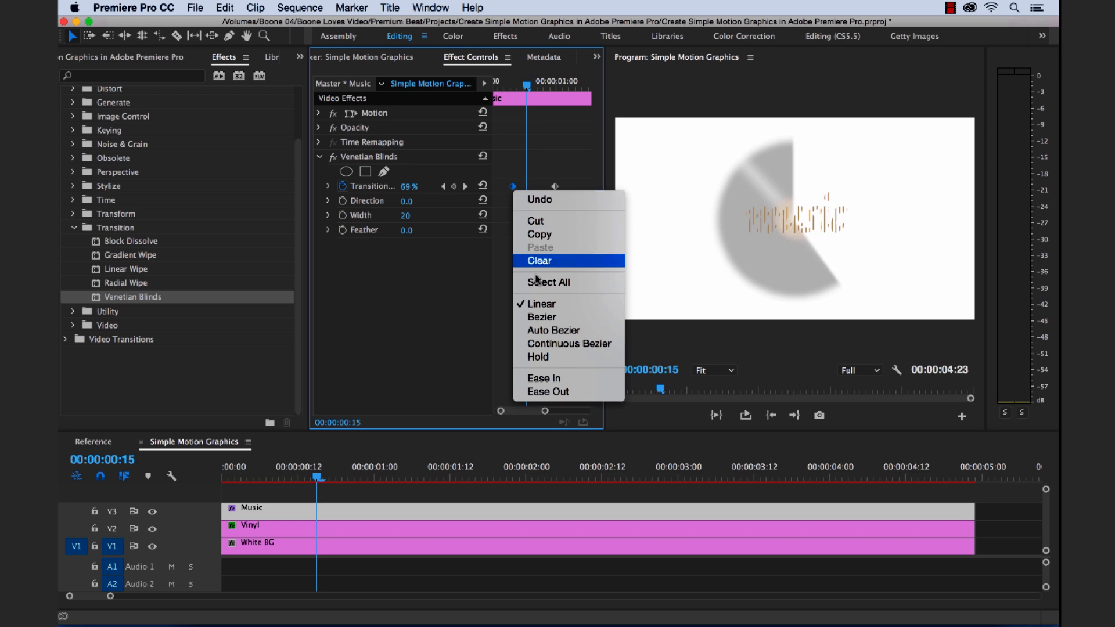
pyautogui.click(547, 392)
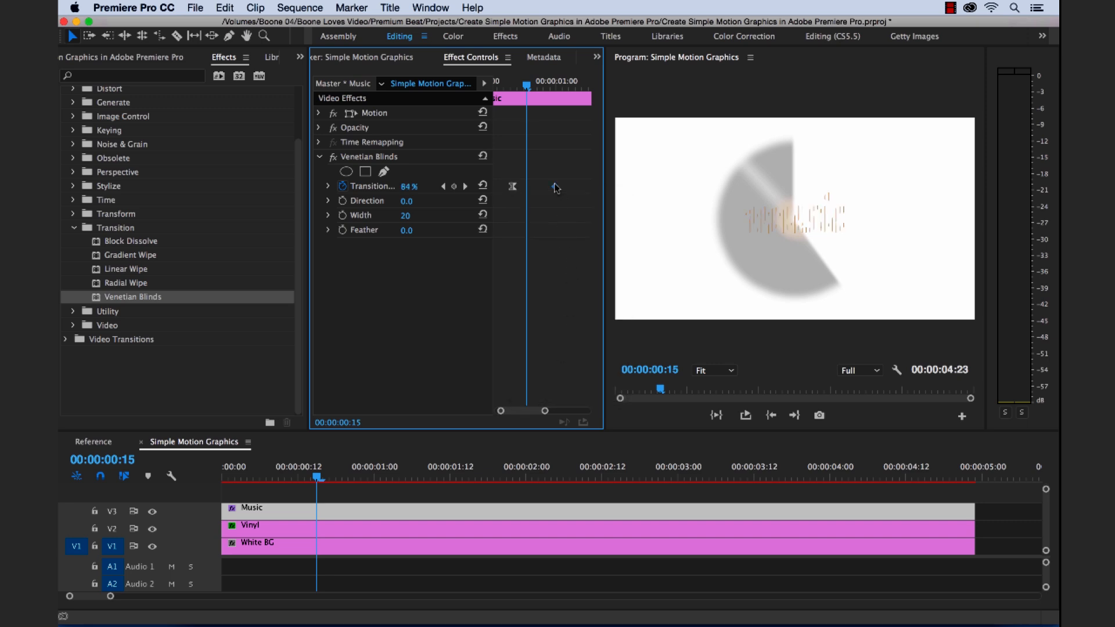
pyautogui.rightClick(555, 187)
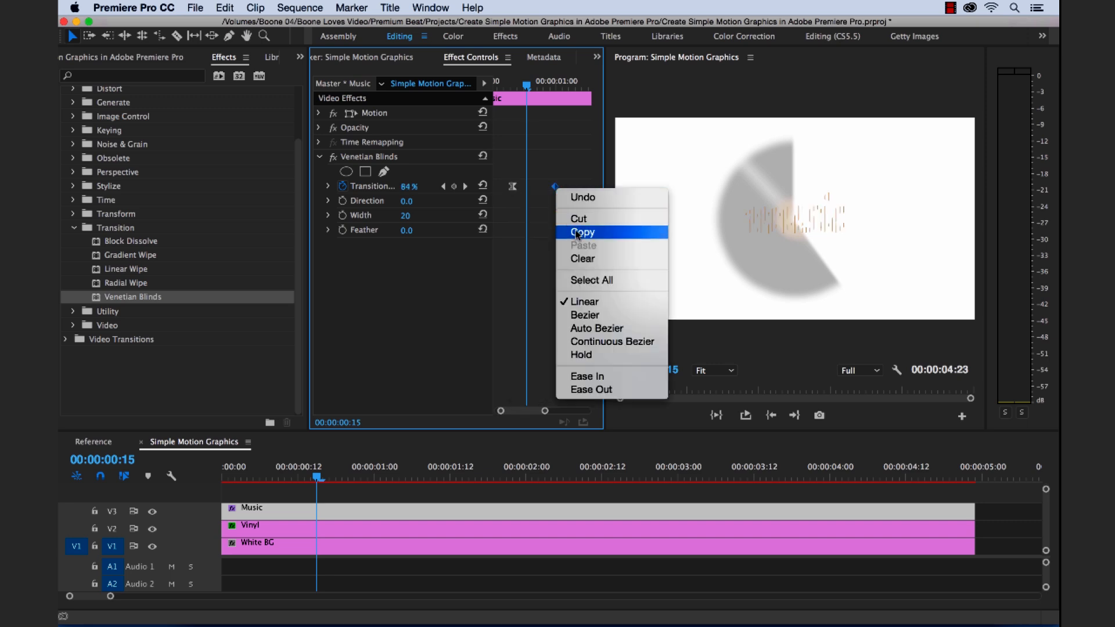
pyautogui.click(591, 378)
pyautogui.moveTo(524, 87)
pyautogui.mouseDown()
pyautogui.moveTo(505, 87)
pyautogui.moveTo(556, 88)
pyautogui.moveTo(507, 89)
pyautogui.mouseUp()
# Step: Apply Ease Out to the first Radial Wipe completion keyframe of the Vinyl clip
pyautogui.click(352, 522)
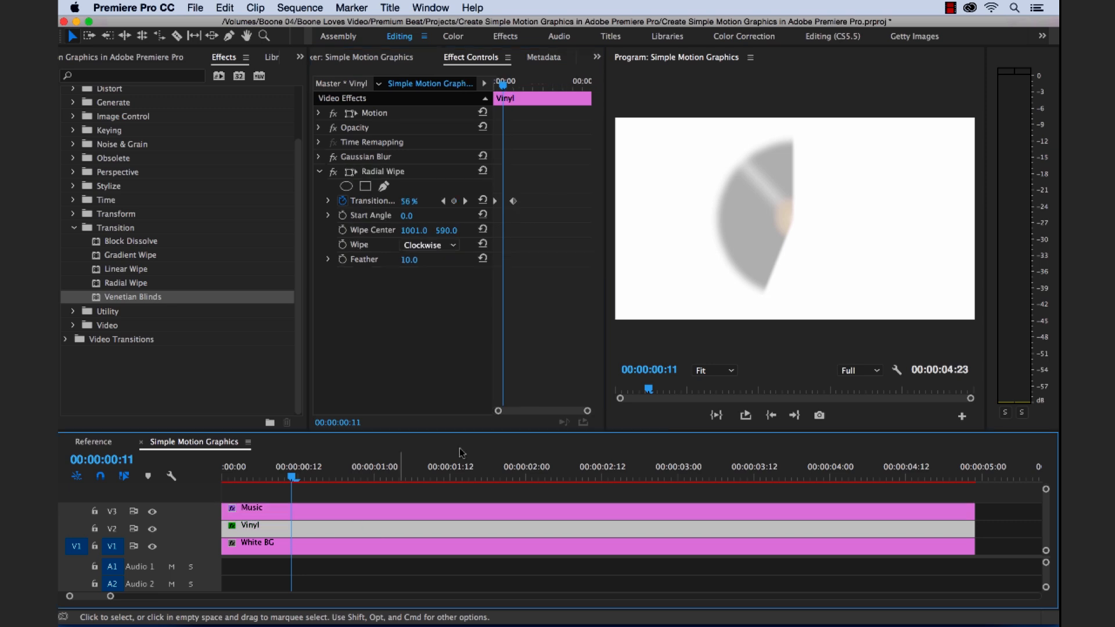
pyautogui.rightClick(502, 208)
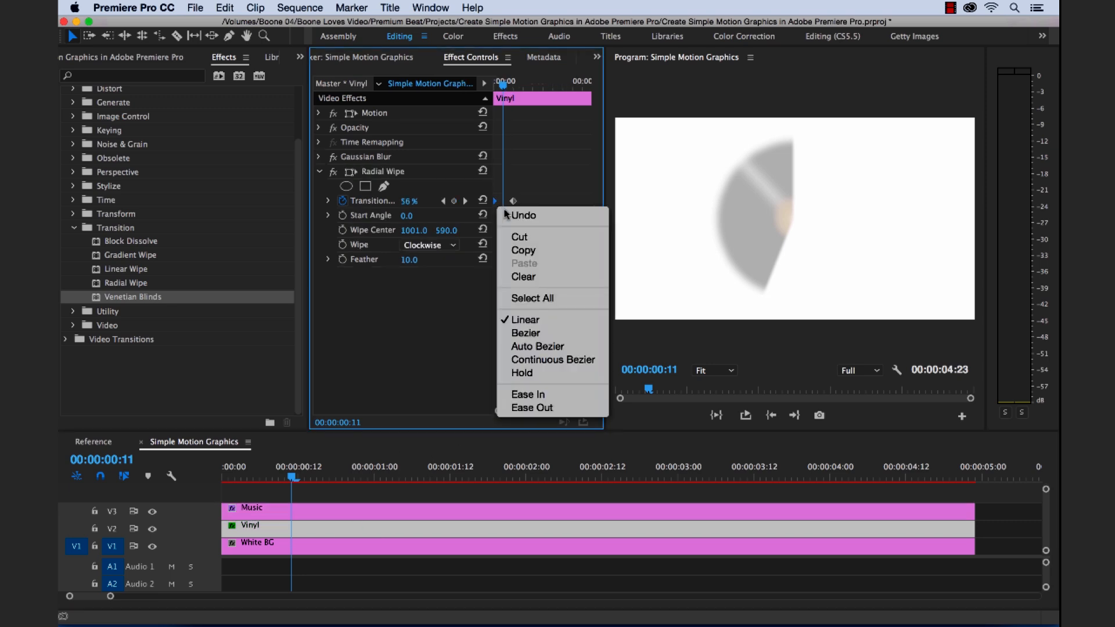
pyautogui.click(528, 408)
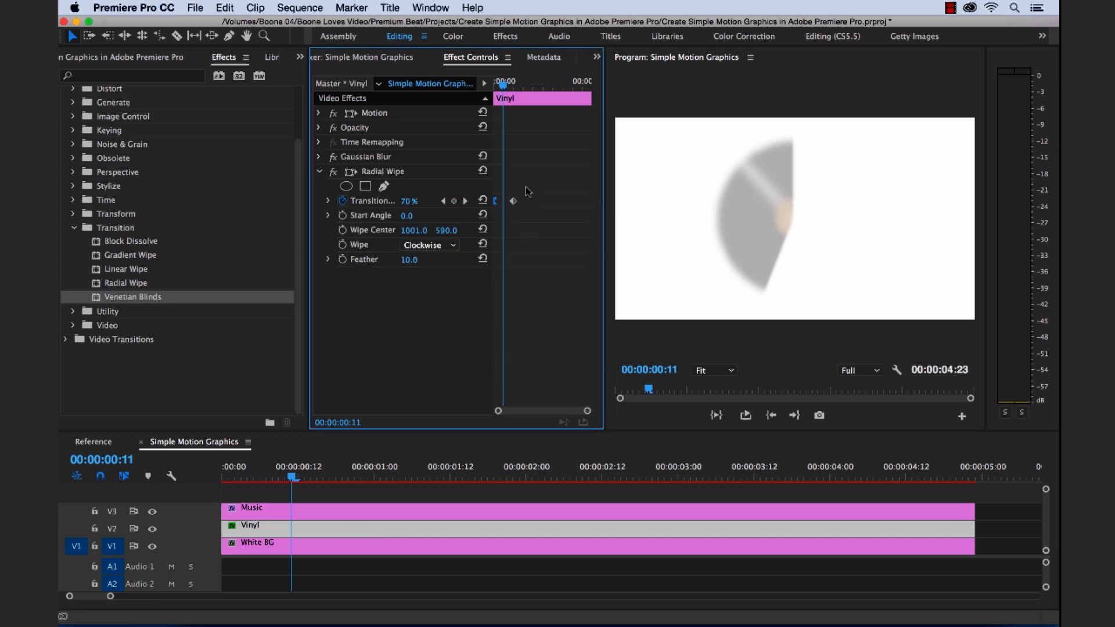
# Step: Apply Ease In to the second Radial Wipe completion keyframe of the Vinyl clip
pyautogui.rightClick(512, 202)
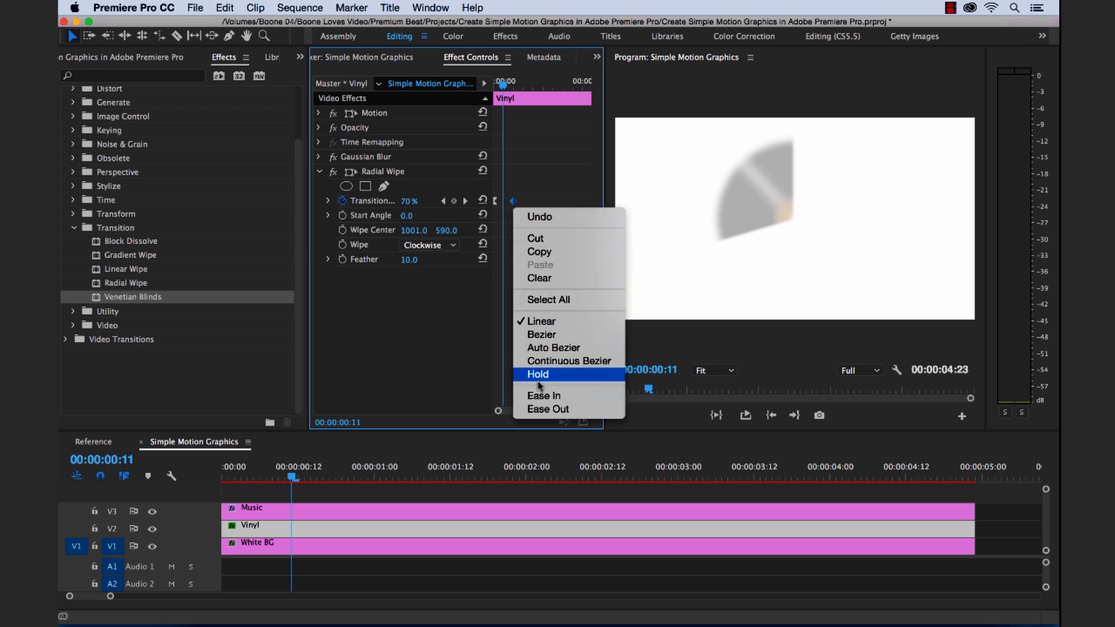
pyautogui.click(546, 402)
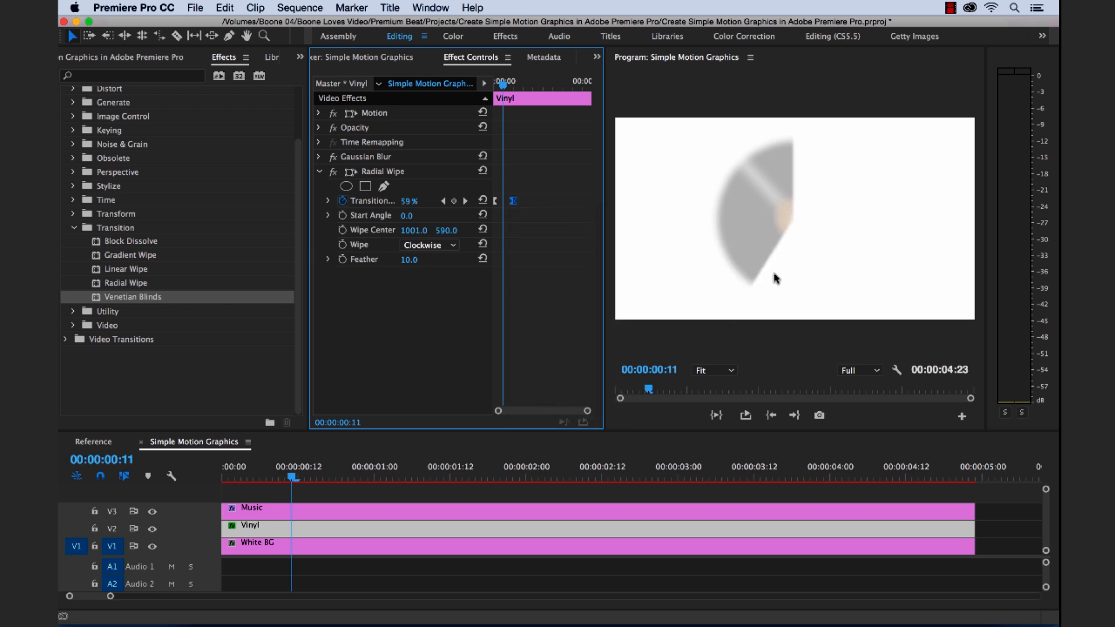
# Step: Deselect the clips and play the sequence twice from its start to review the eased wipe animations
pyautogui.moveTo(292, 477); pyautogui.dragTo(224, 477)
pyautogui.click(300, 493)
pyautogui.press('space')
pyautogui.press('space')
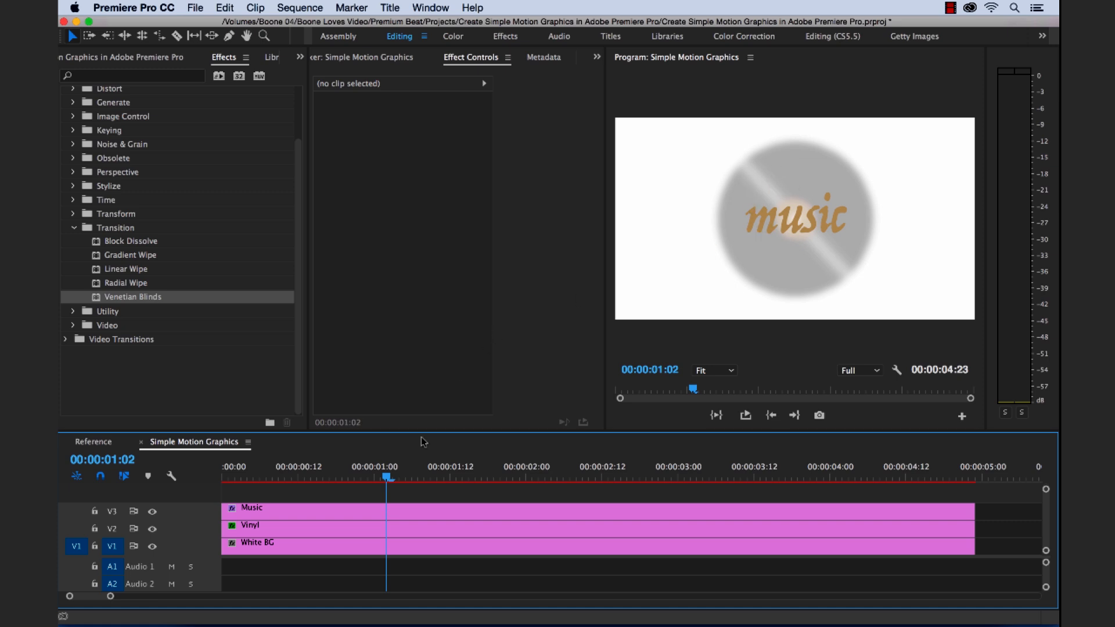
pyautogui.moveTo(387, 475); pyautogui.dragTo(203, 454)
pyautogui.press('space')
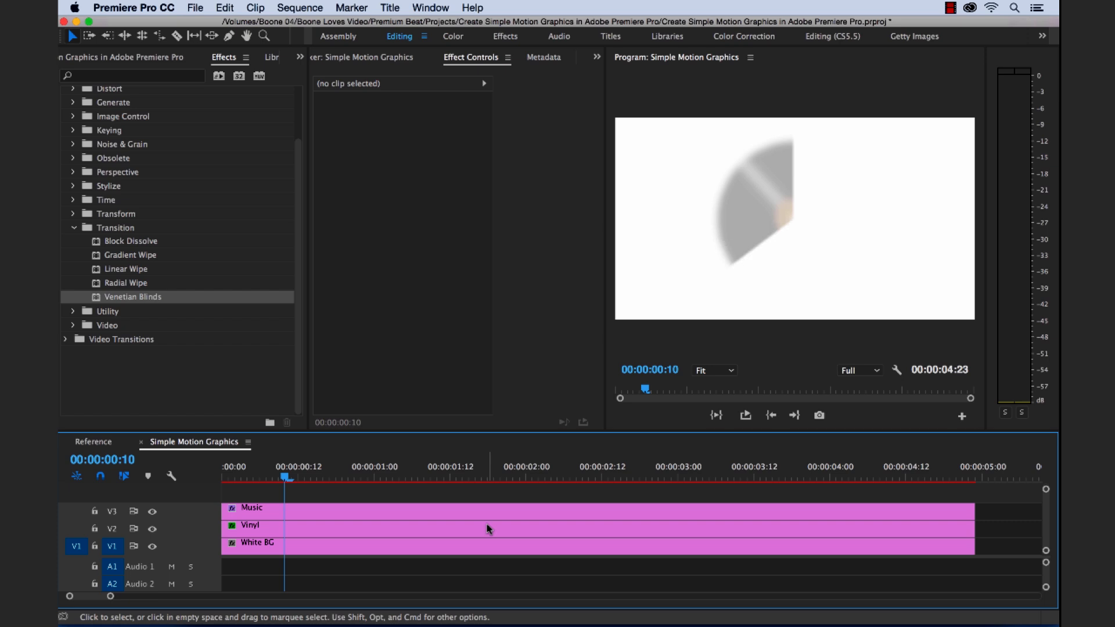
pyautogui.press('space')
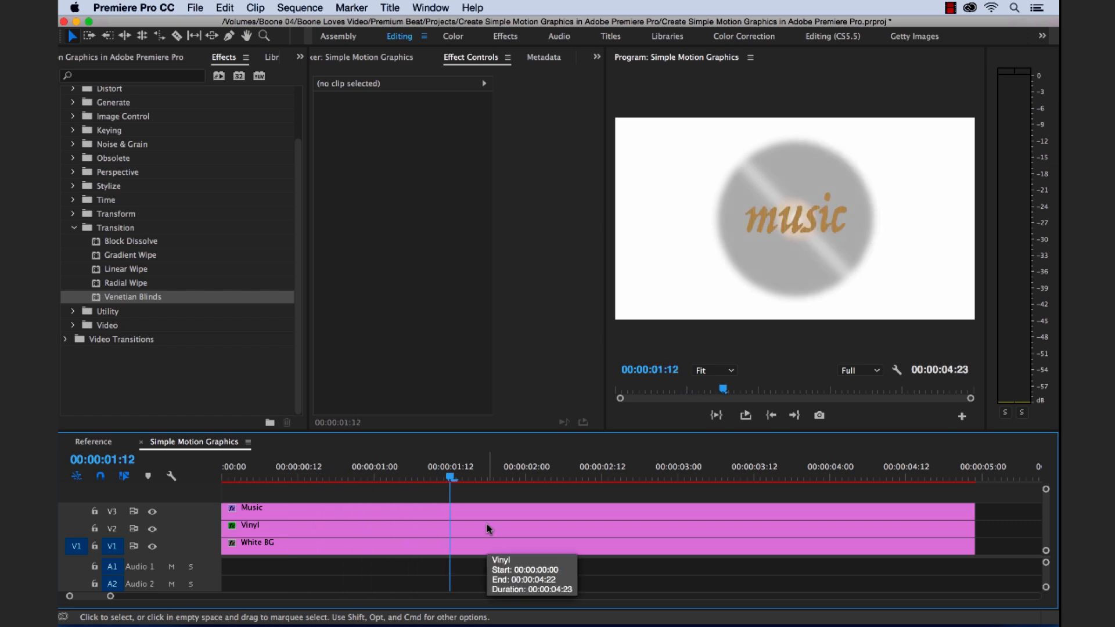
pyautogui.moveTo(444, 473)
pyautogui.mouseDown()
pyautogui.moveTo(276, 475)
pyautogui.moveTo(430, 477)
pyautogui.mouseUp()
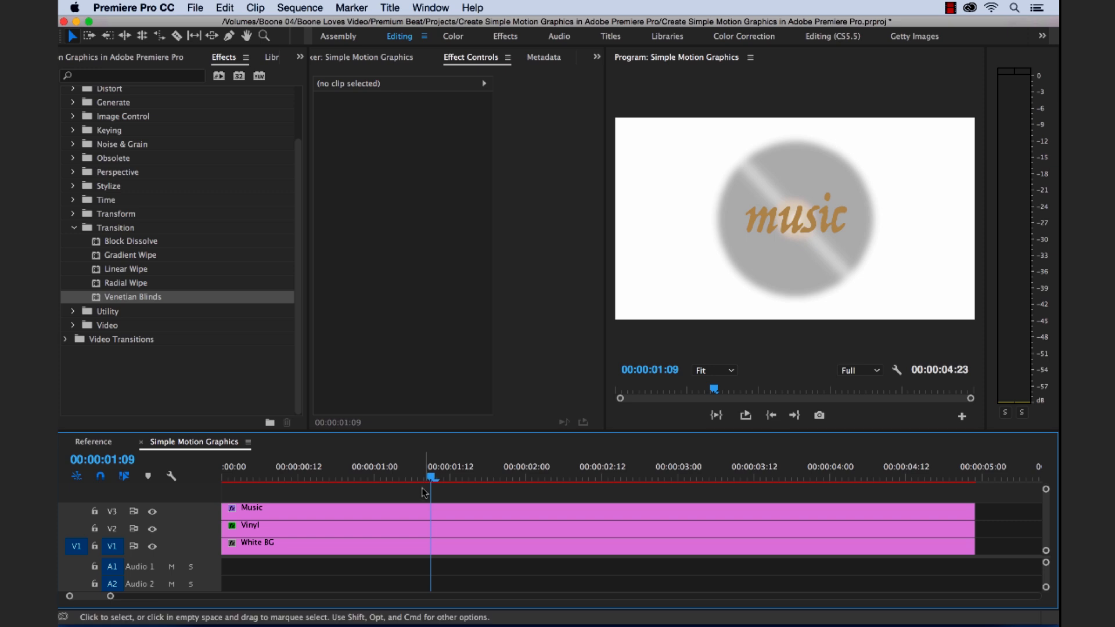
# Step: Add a Scale keyframe of 100 to the Music clip and move it to the end of the clip
pyautogui.click(455, 509)
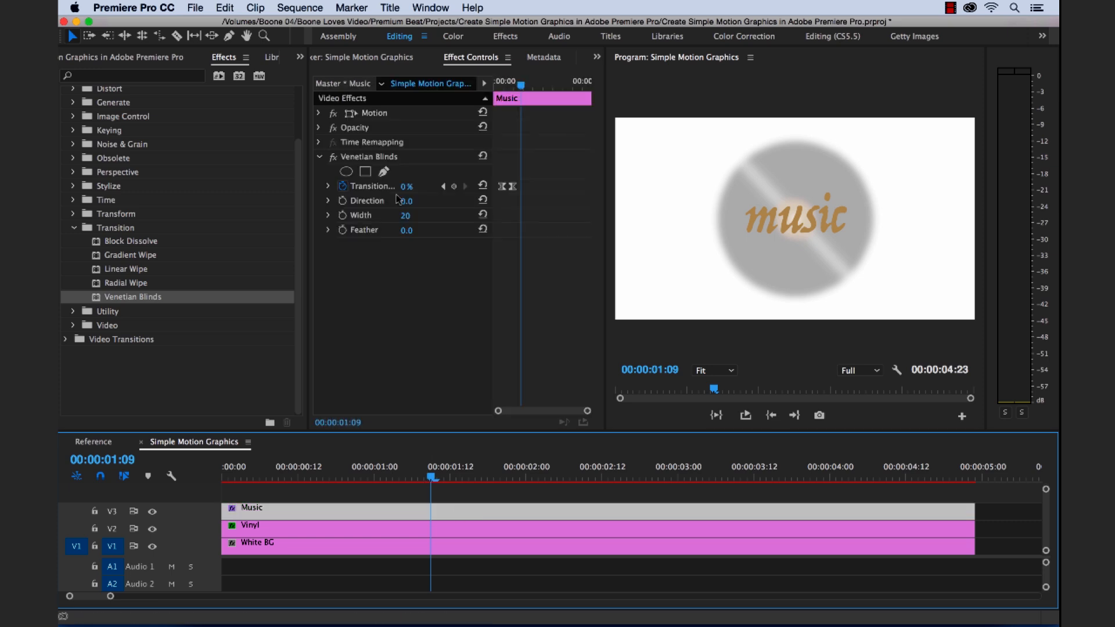
pyautogui.click(319, 113)
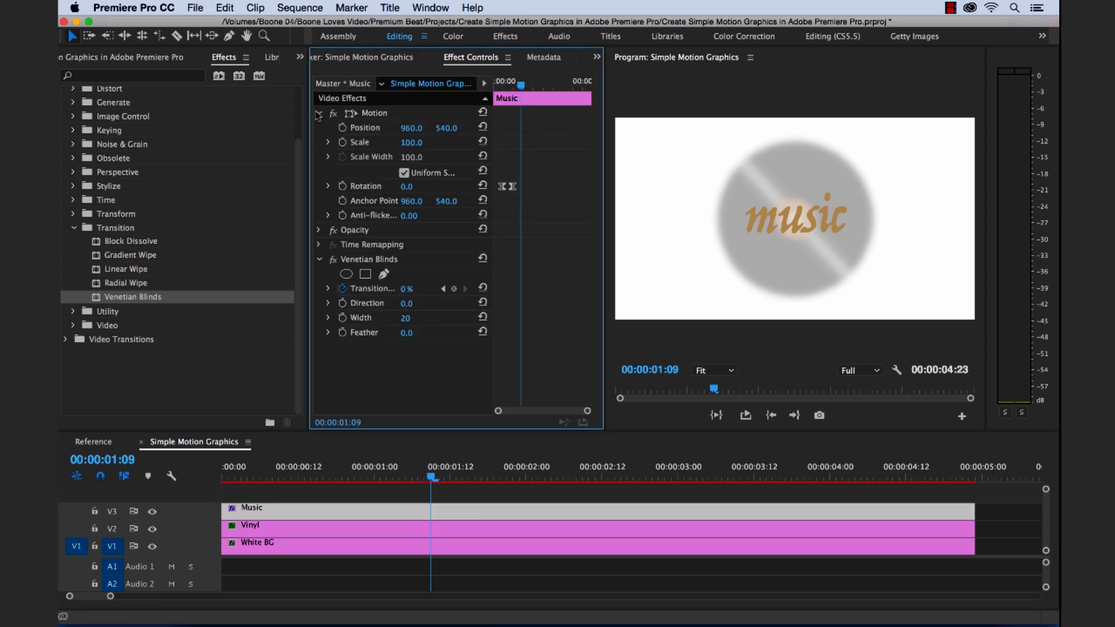
pyautogui.click(342, 143)
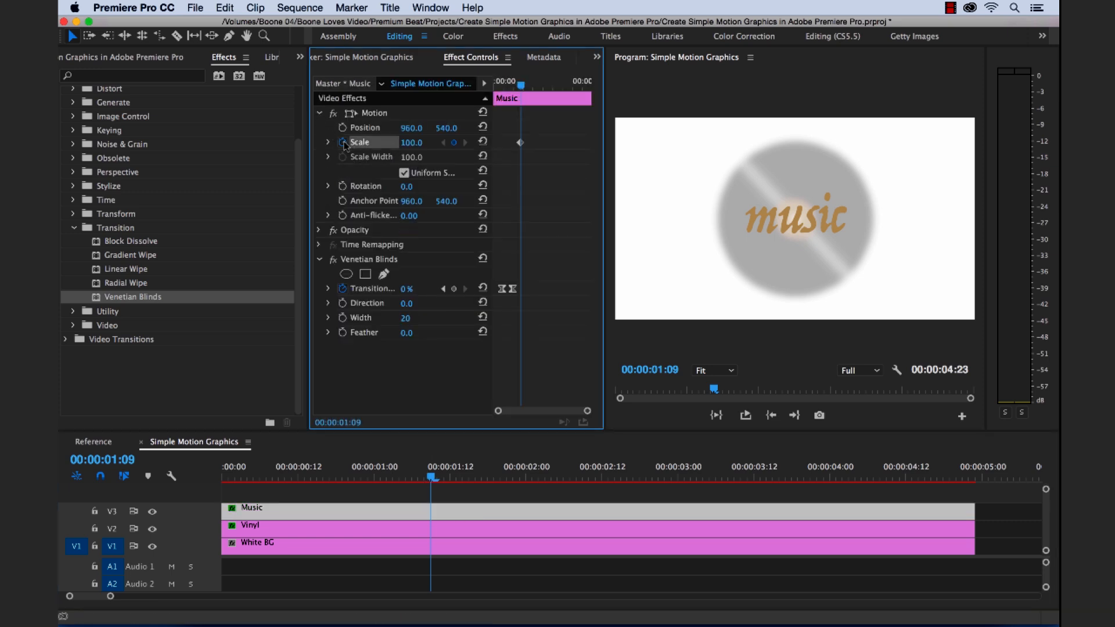
pyautogui.click(521, 143)
pyautogui.moveTo(520, 143); pyautogui.dragTo(602, 135)
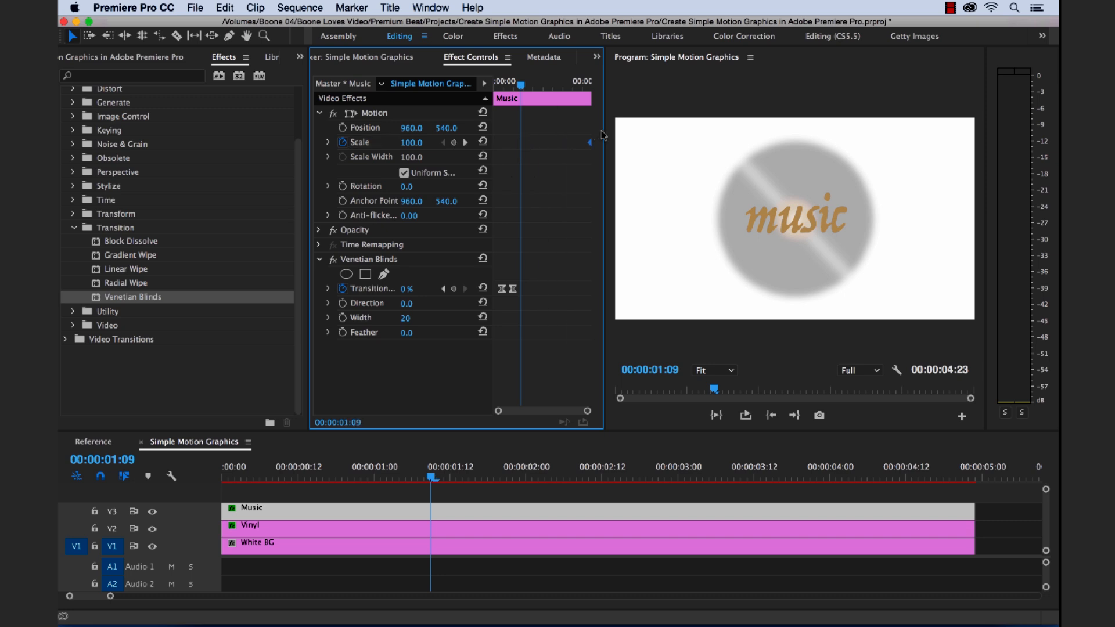
# Step: Add a second Scale keyframe of 90 to the Music clip and move it to the clip's start
pyautogui.moveTo(521, 86)
pyautogui.mouseDown()
pyautogui.moveTo(540, 87)
pyautogui.moveTo(530, 86)
pyautogui.mouseUp()
pyautogui.click(412, 143)
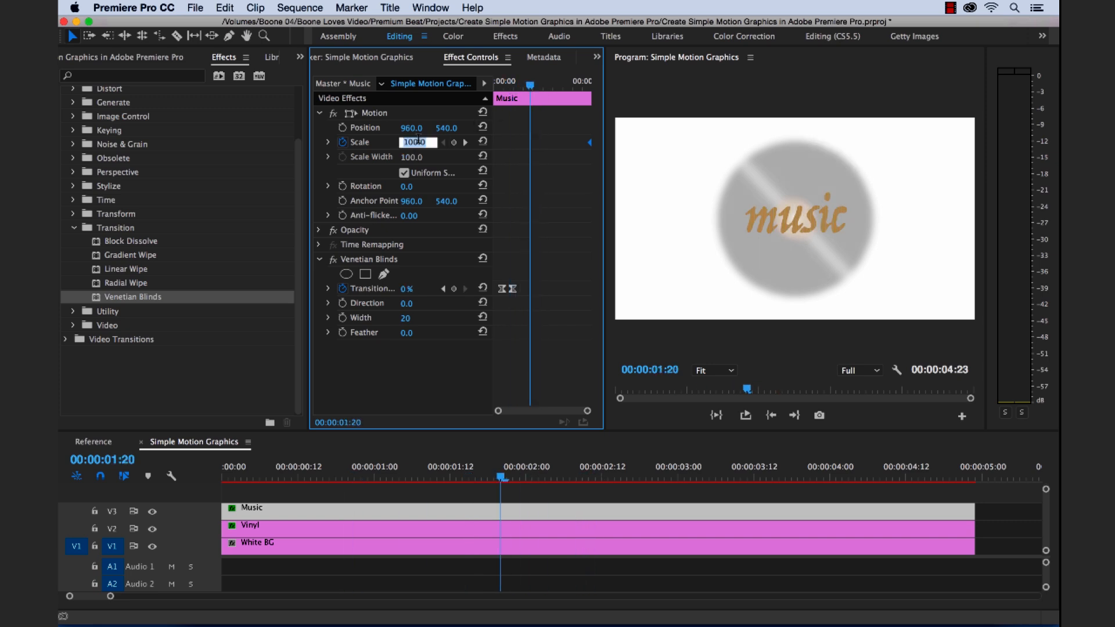
pyautogui.write('90')
pyautogui.press('Return')
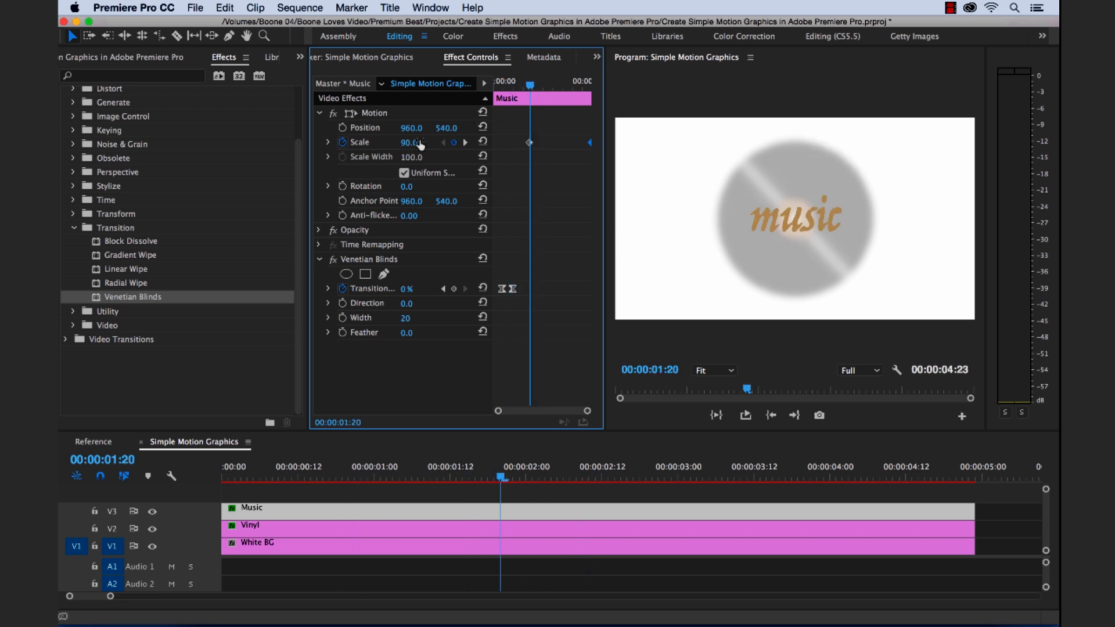
pyautogui.moveTo(529, 142); pyautogui.dragTo(480, 143)
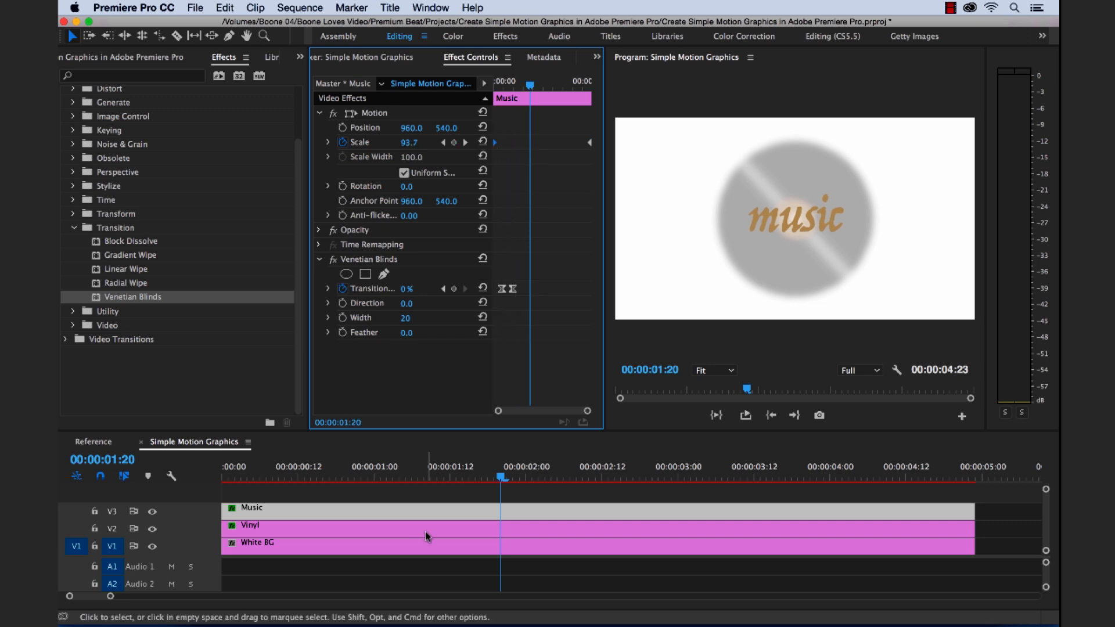
# Step: Keyframe the Vinyl clip's Scale from 151 at the clip's start to 140 at its end
pyautogui.click(451, 527)
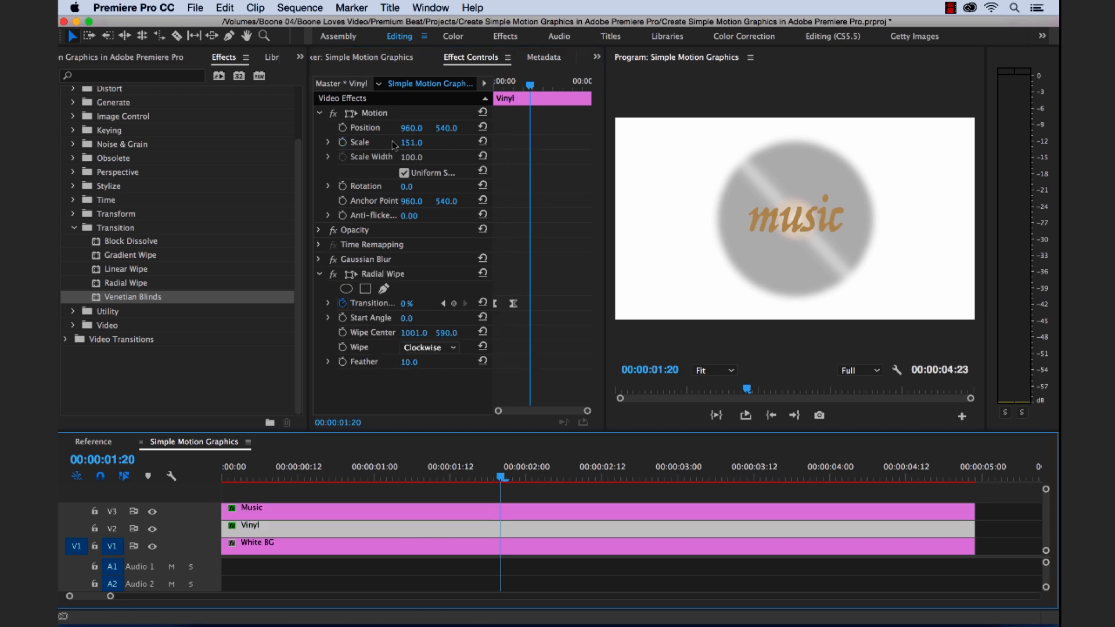
pyautogui.click(343, 142)
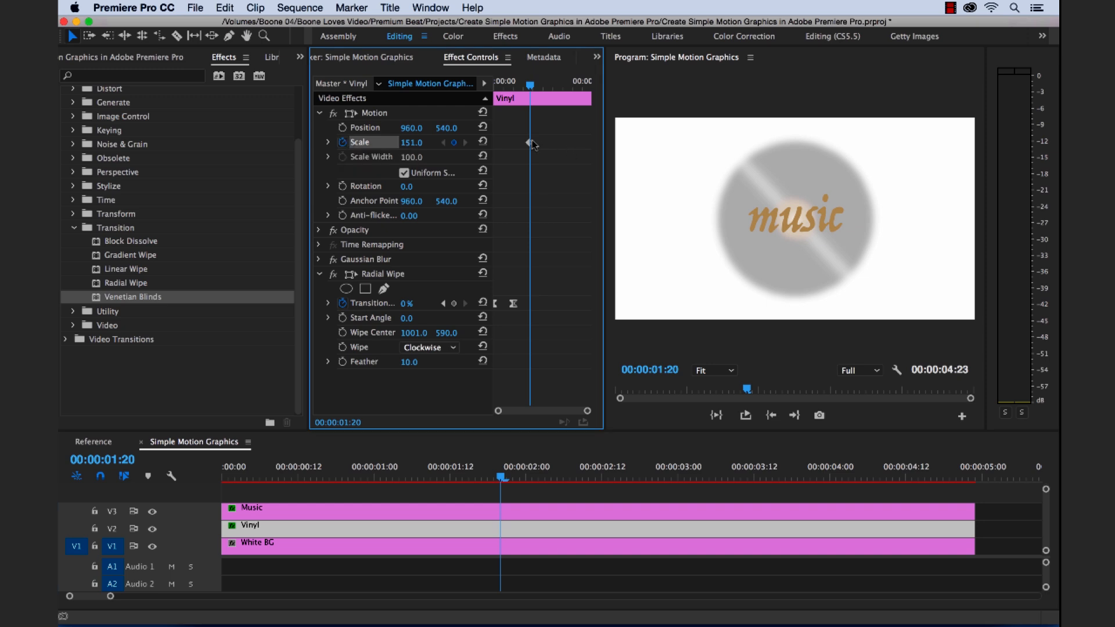
pyautogui.moveTo(529, 142); pyautogui.dragTo(488, 145)
pyautogui.click(411, 142)
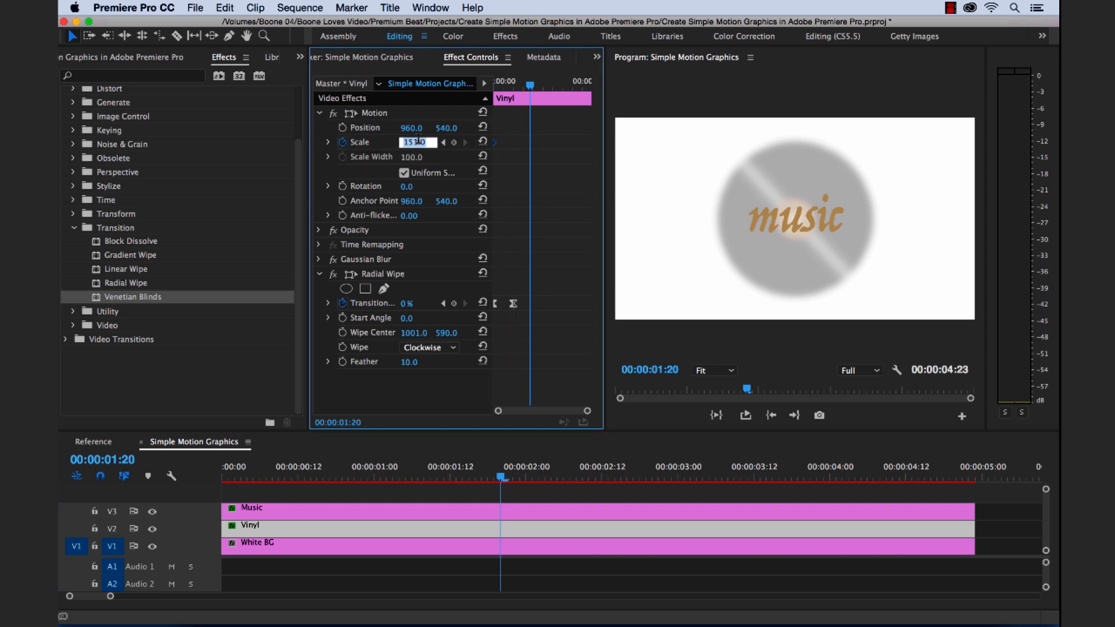
pyautogui.write('140')
pyautogui.press('Return')
pyautogui.moveTo(529, 142); pyautogui.dragTo(636, 137)
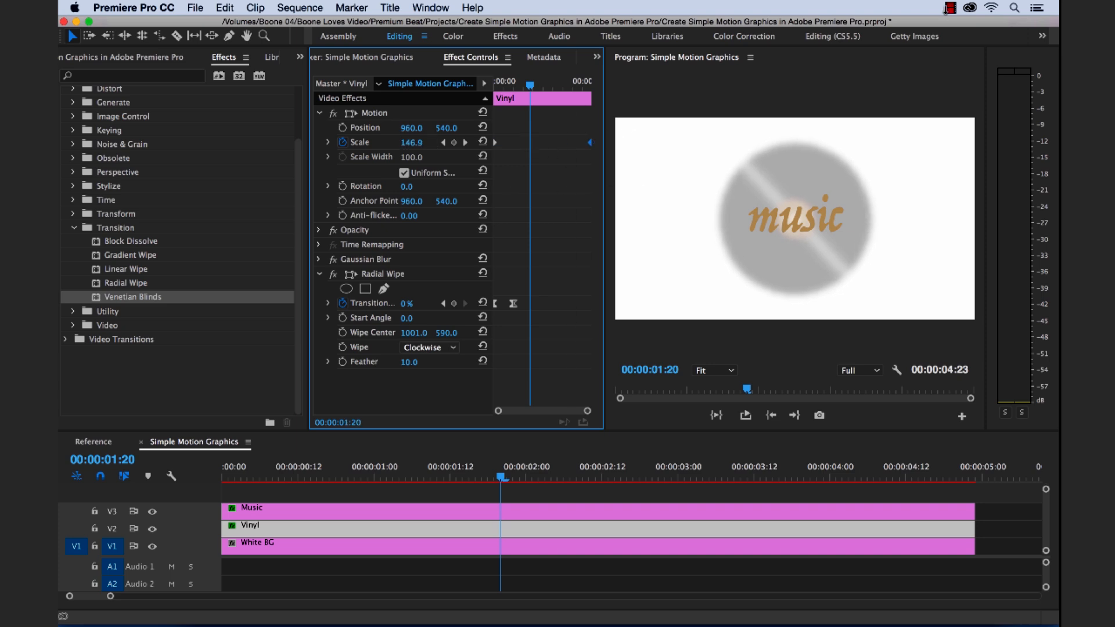
# Step: Deselect the clips and play the whole sequence from its start to review the scale animations
pyautogui.click(516, 494)
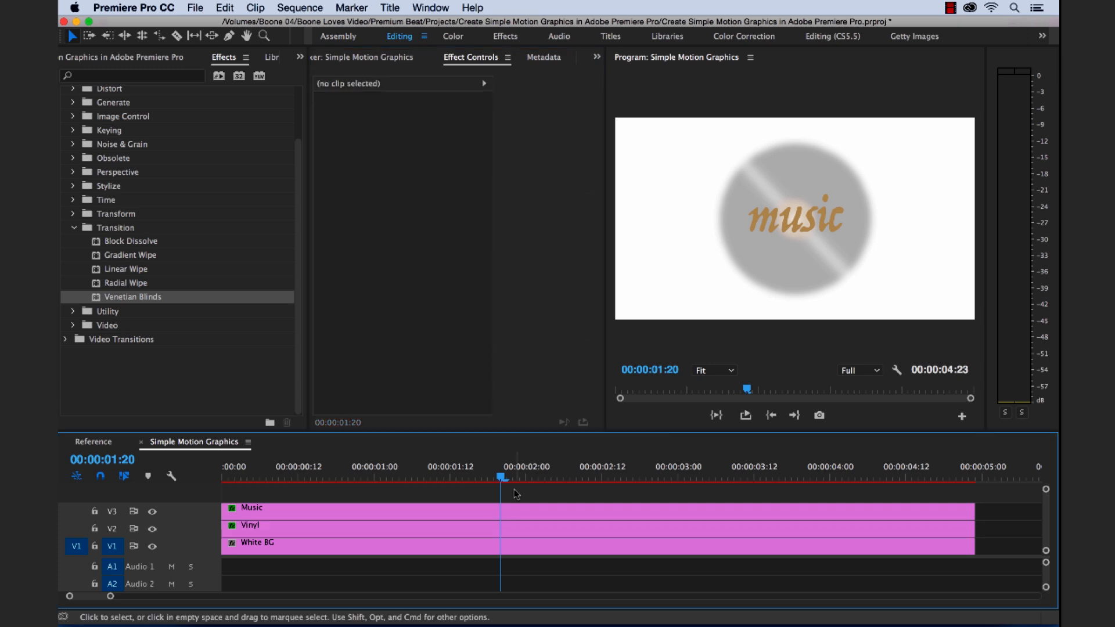
pyautogui.press('Home')
pyautogui.press('space')
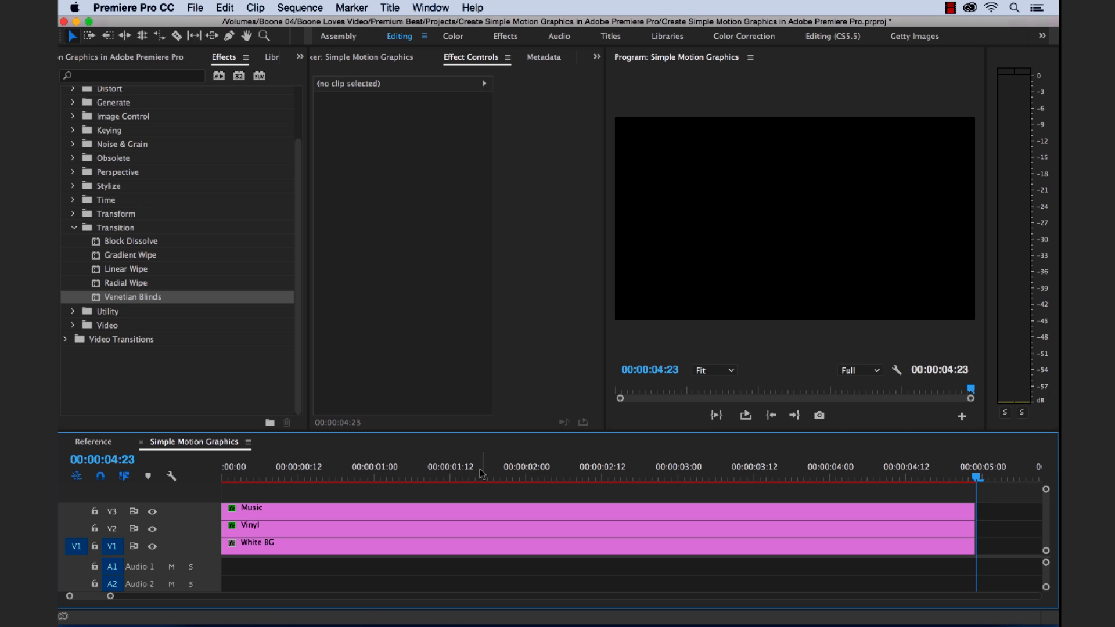
# Step: Place the playhead at 00:00:01:17 and collapse the Transition folder in the effects list
pyautogui.click(480, 474)
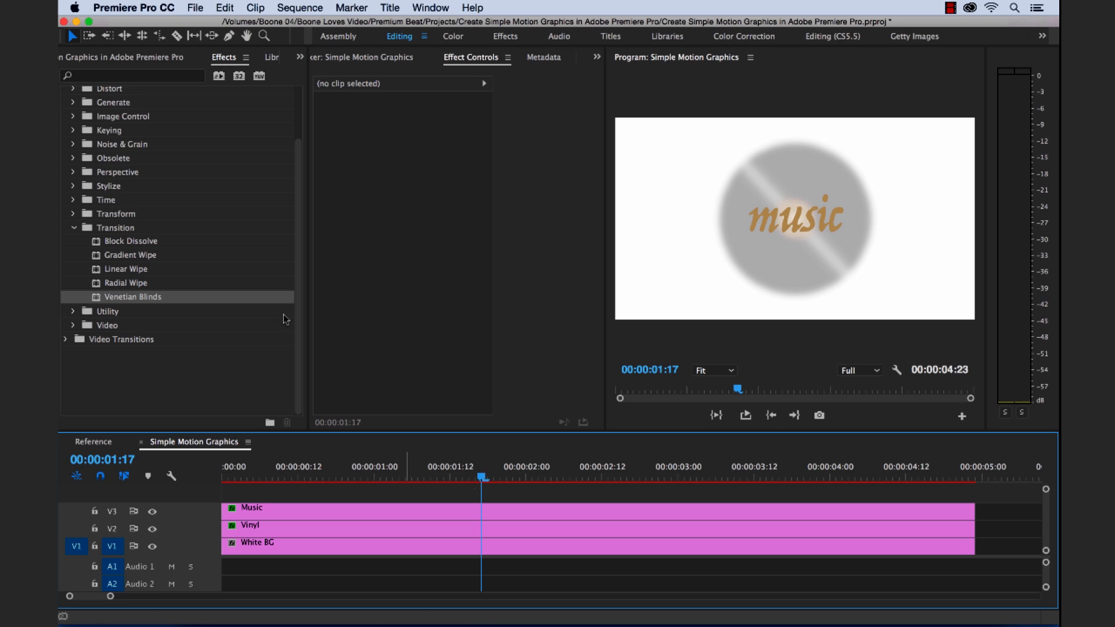
pyautogui.click(72, 227)
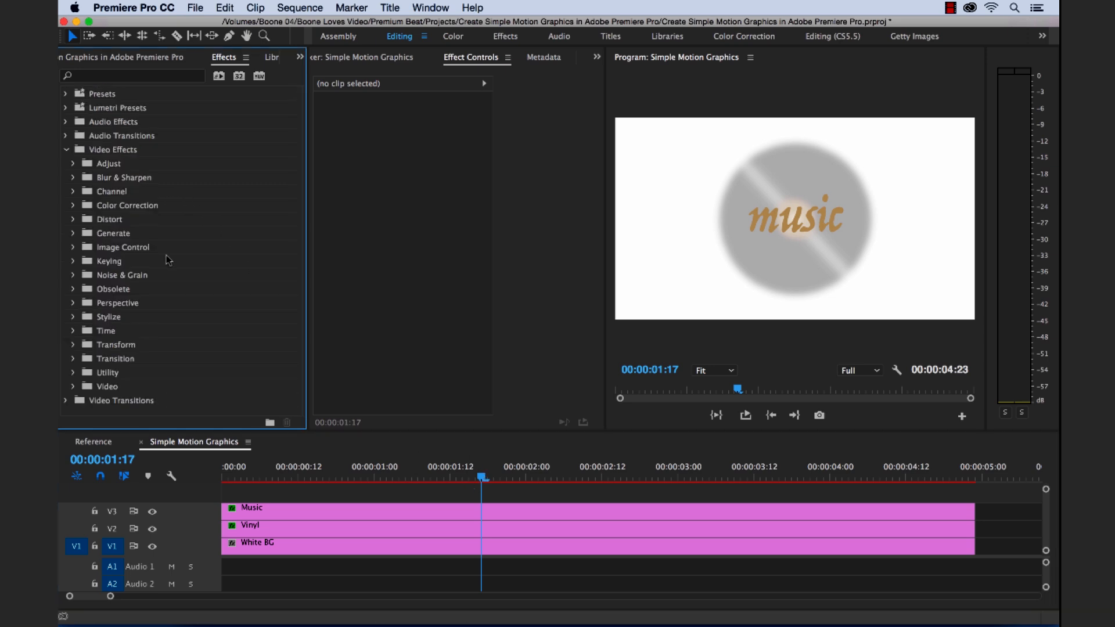